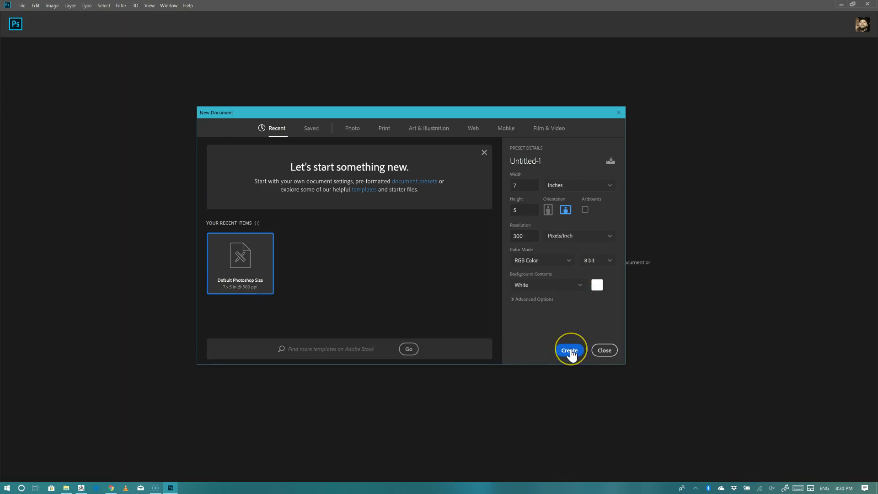
- Create a 1920 x 1080 pixel document from the HDTV 1080p film and video preset, with white background and no color management
left_click(549, 129)
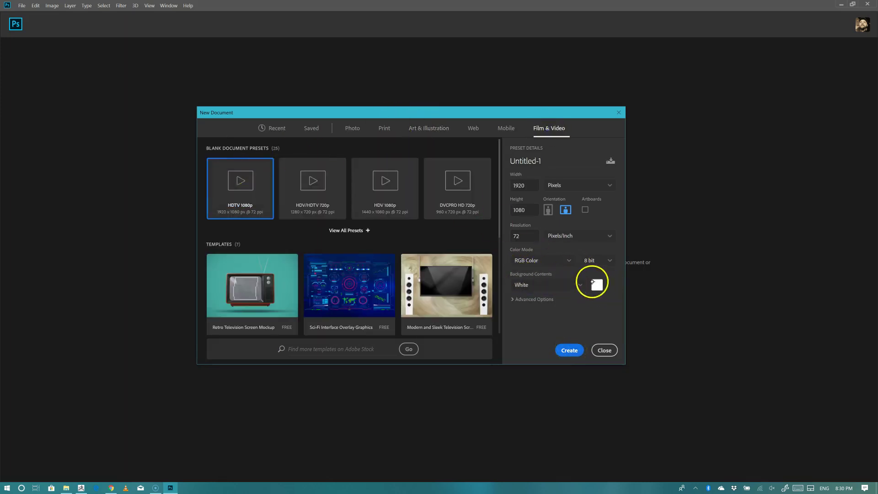
left_click(513, 299)
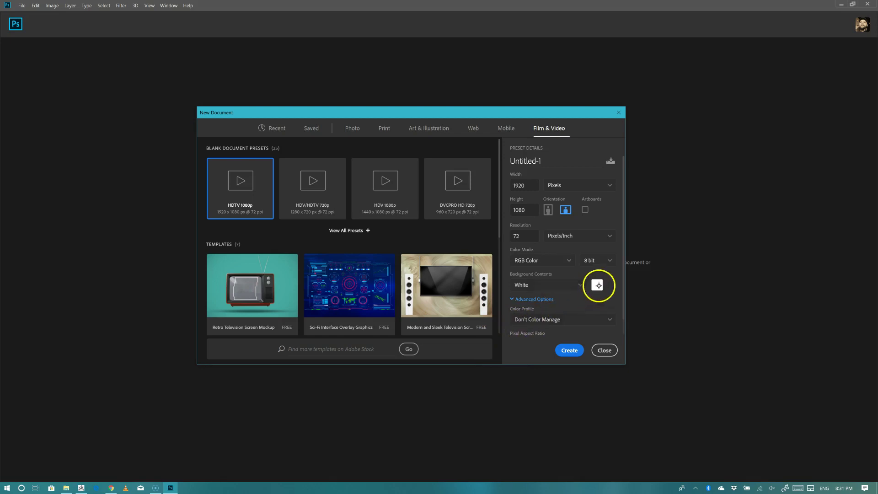
left_click(597, 285)
left_click(515, 131)
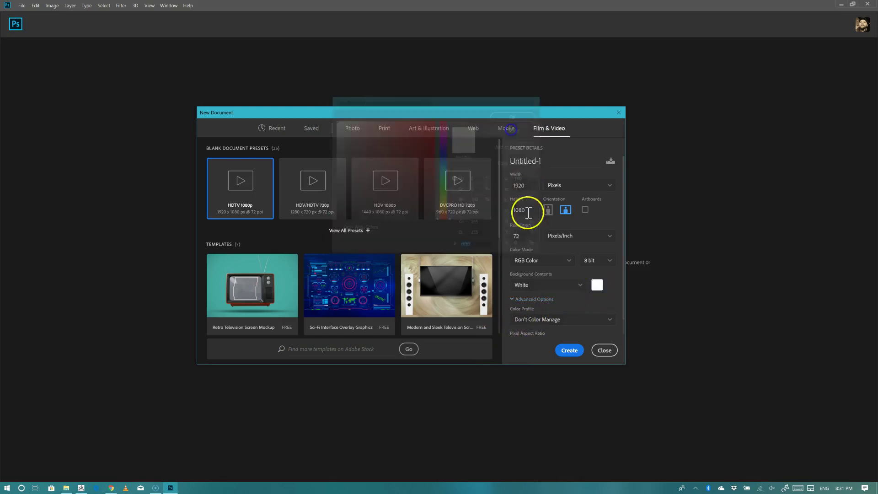
left_click(529, 286)
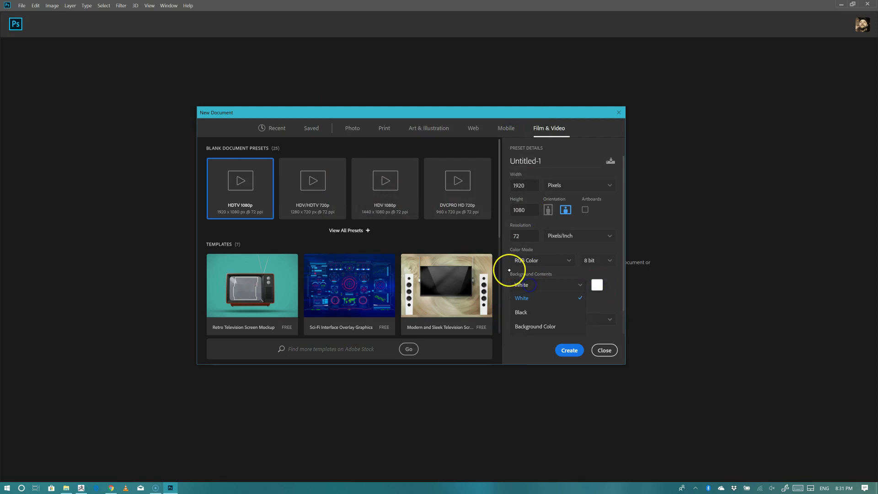
left_click(527, 358)
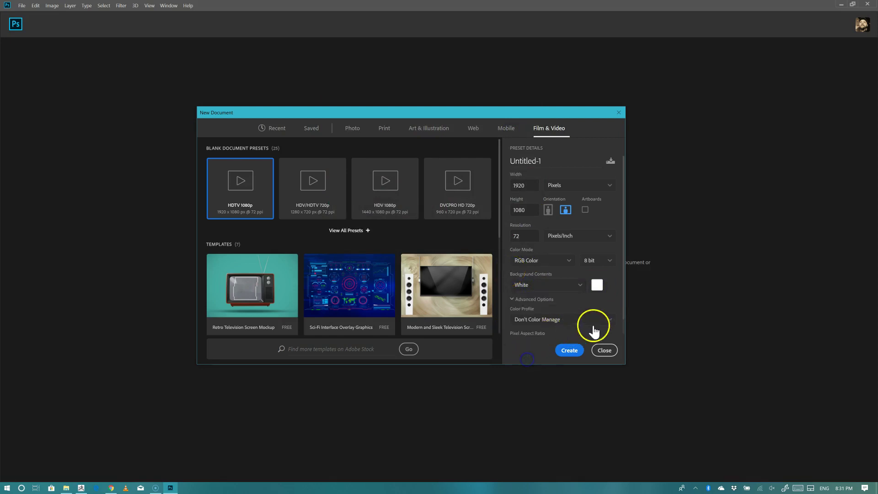
left_click(590, 319)
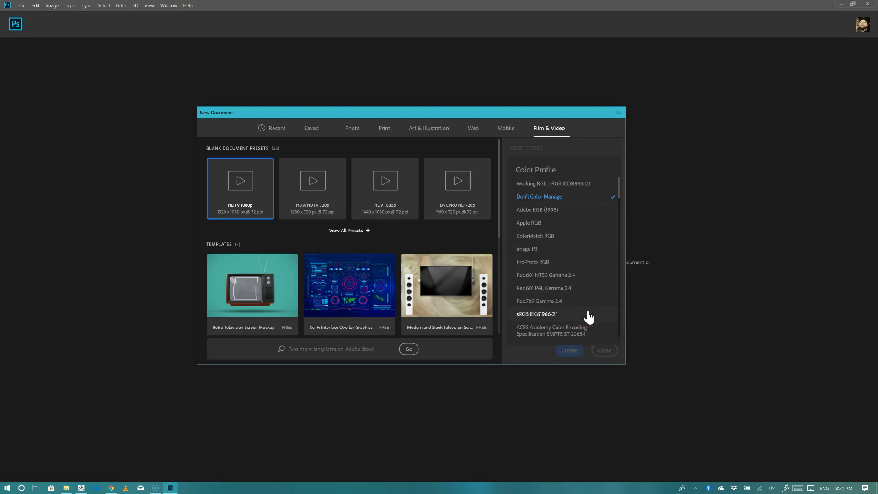
left_click(517, 361)
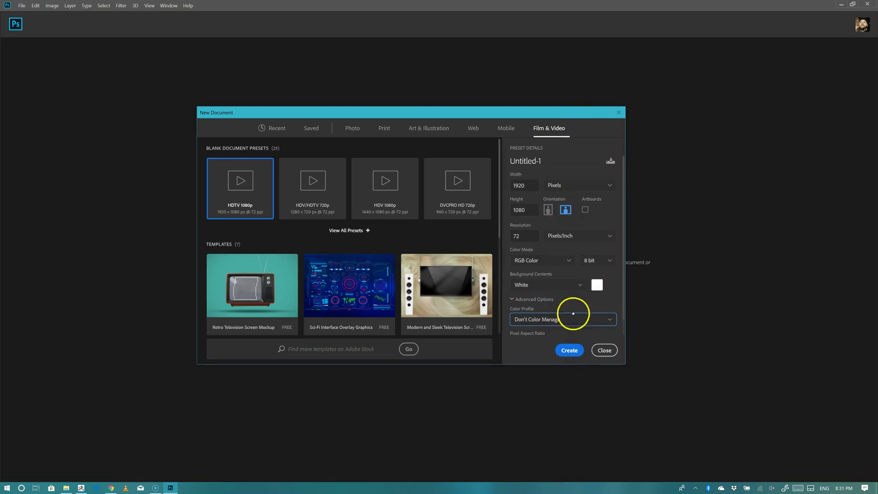
left_click(569, 351)
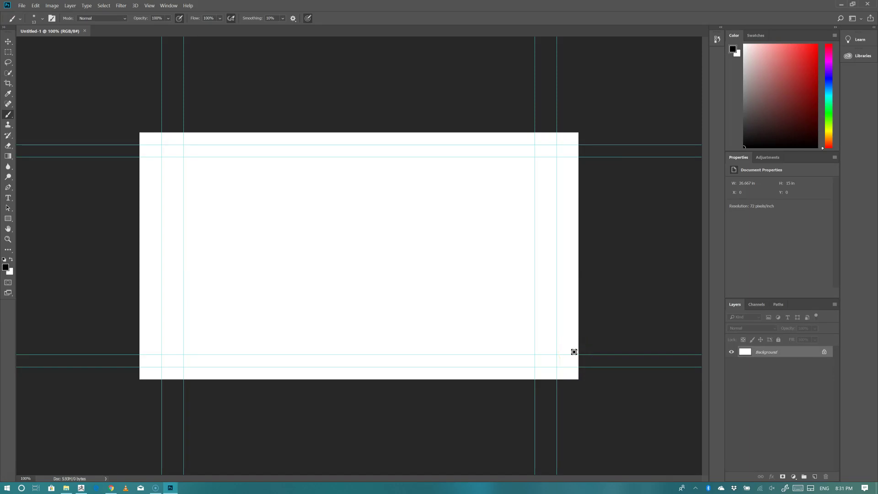
- Turn off general snapping and enable snapping to guides only
left_click(150, 5)
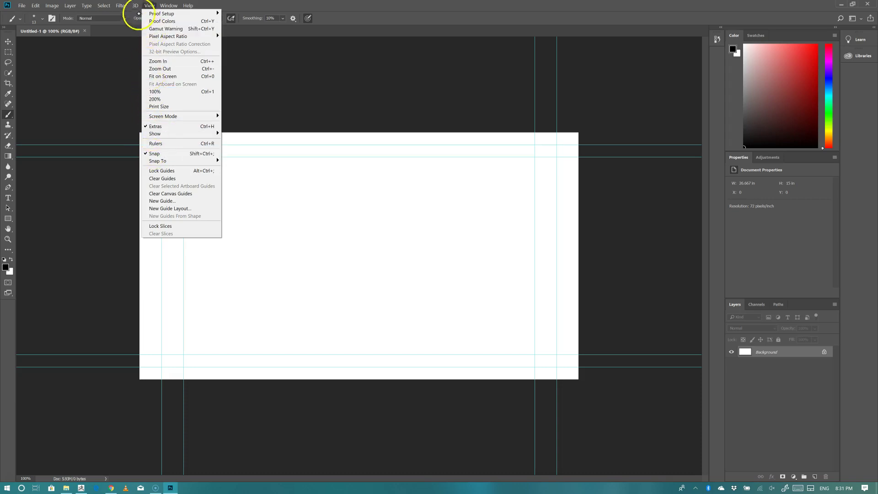
mouse_move(55, 9)
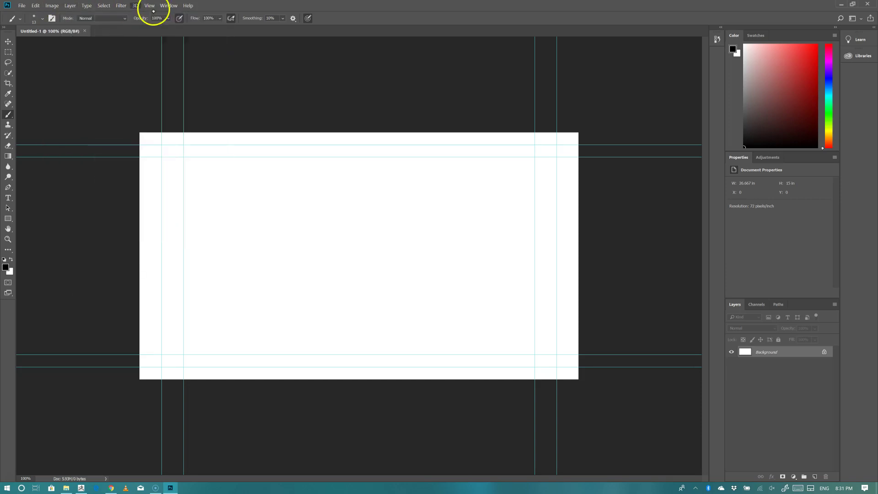
mouse_move(149, 7)
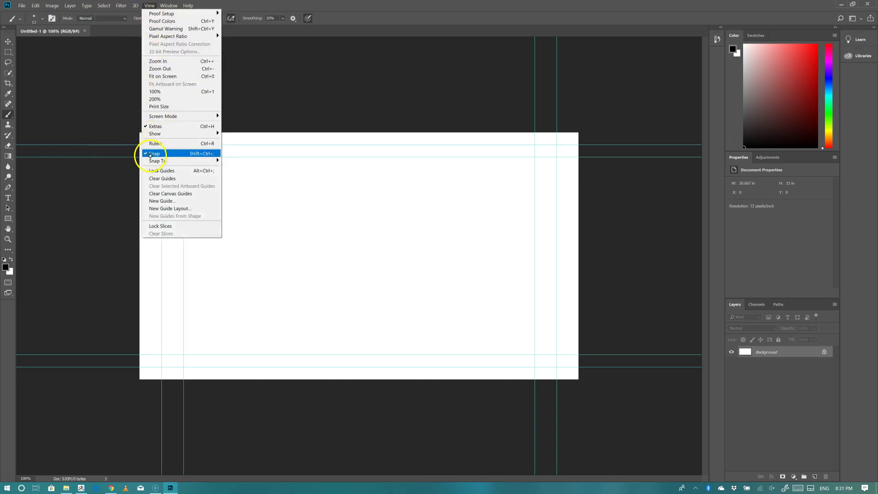
left_click(149, 155)
left_click(149, 6)
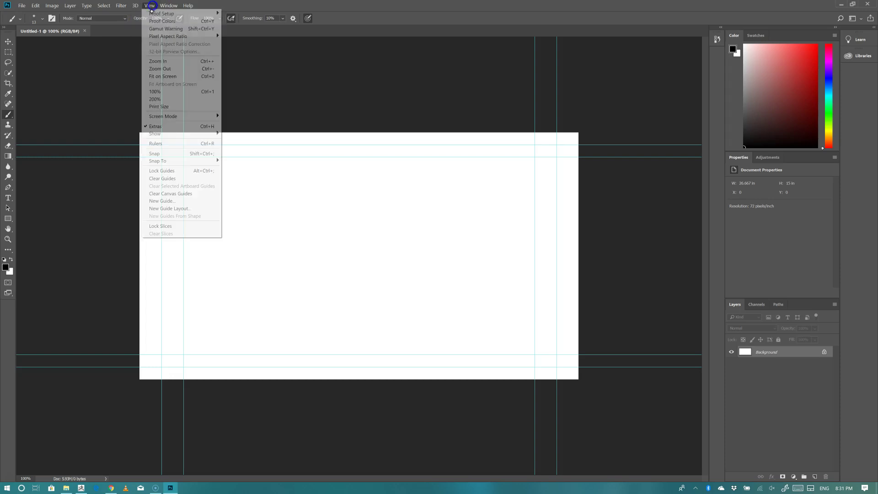
mouse_move(155, 161)
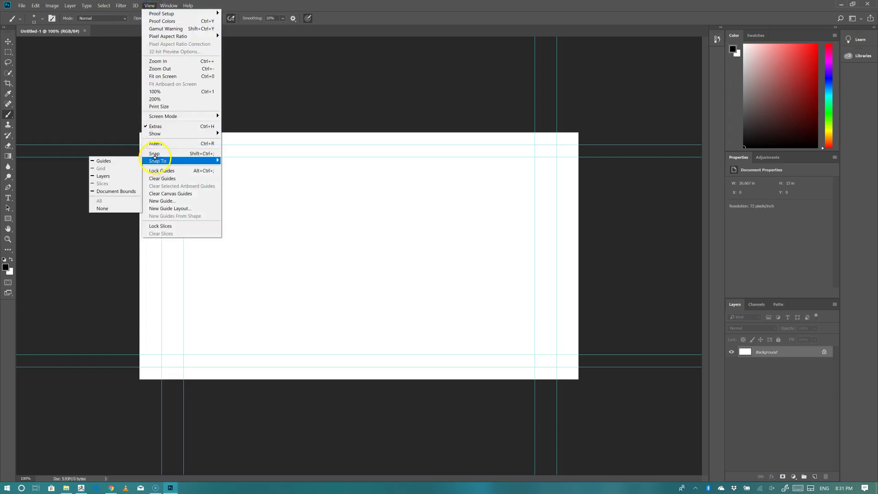
left_click(115, 161)
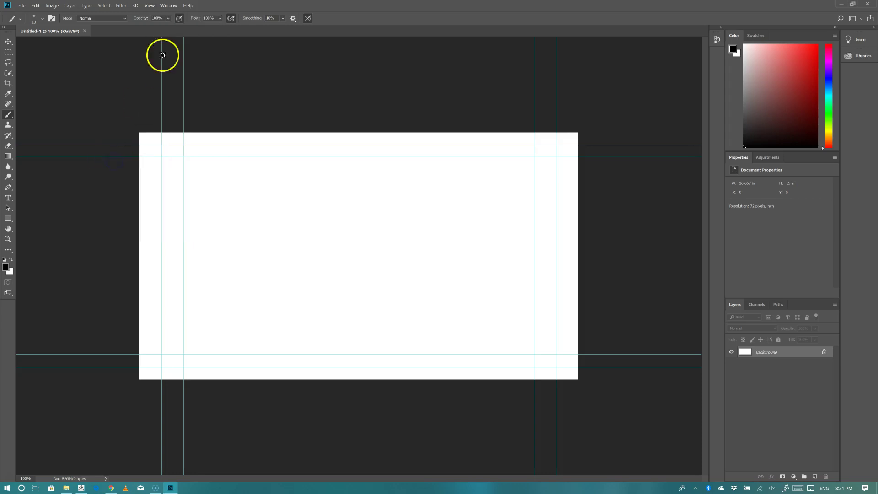
left_click(150, 6)
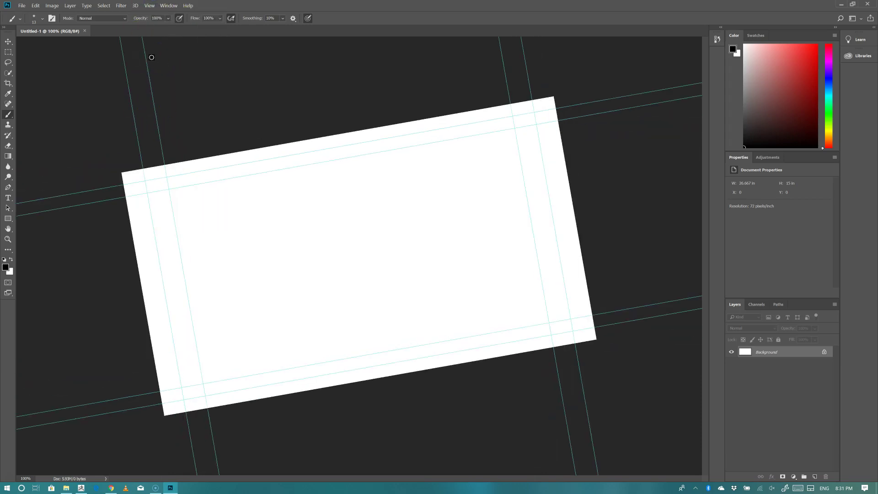
scroll(151, 57, "down", 5)
scroll(152, 58, "up", 3)
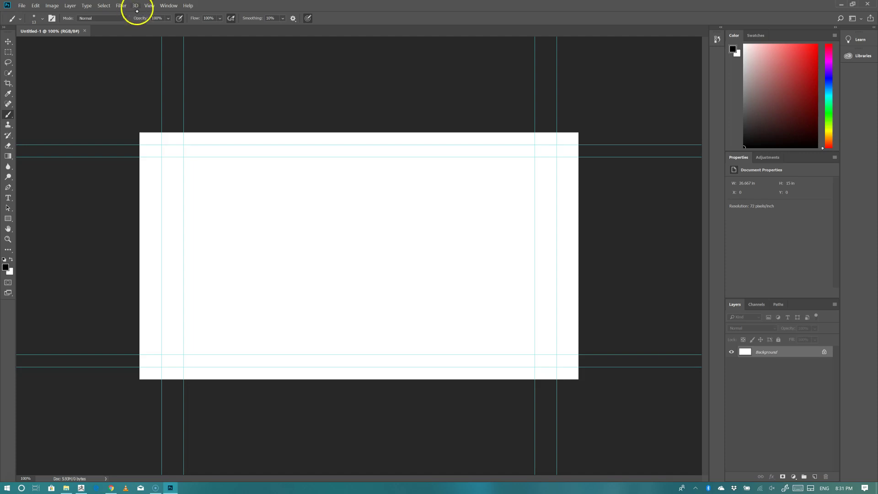
- Check the snapping and display options, and hide the document's guides
left_click(121, 7)
left_click(149, 5)
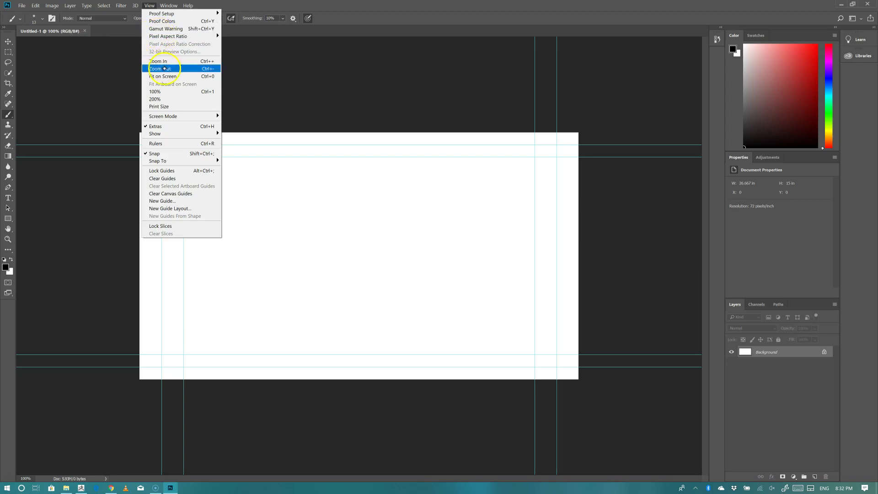
mouse_move(160, 160)
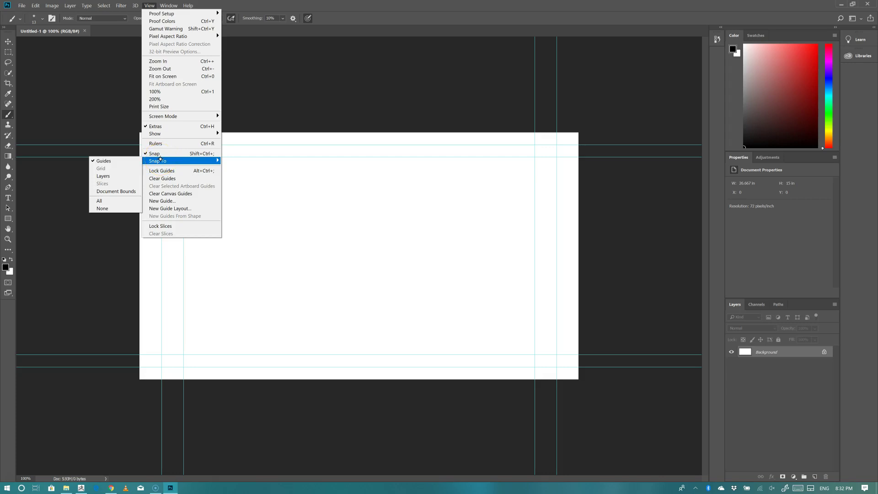
mouse_move(155, 133)
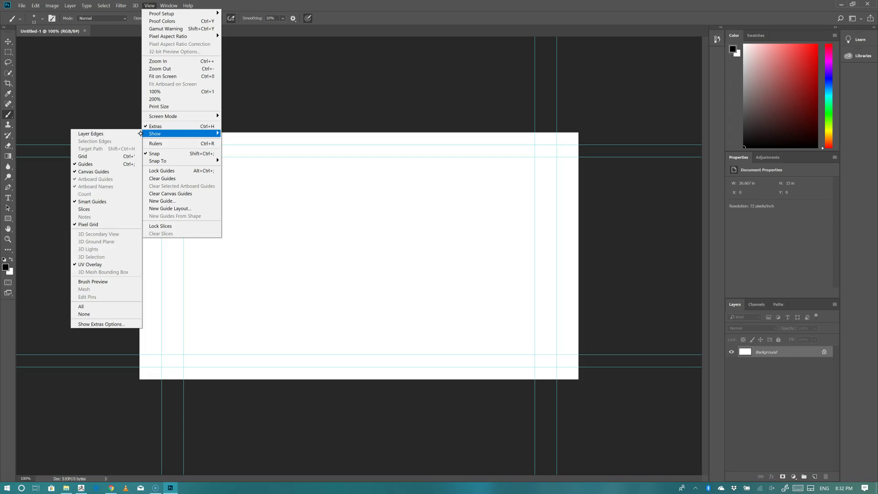
left_click(14, 473)
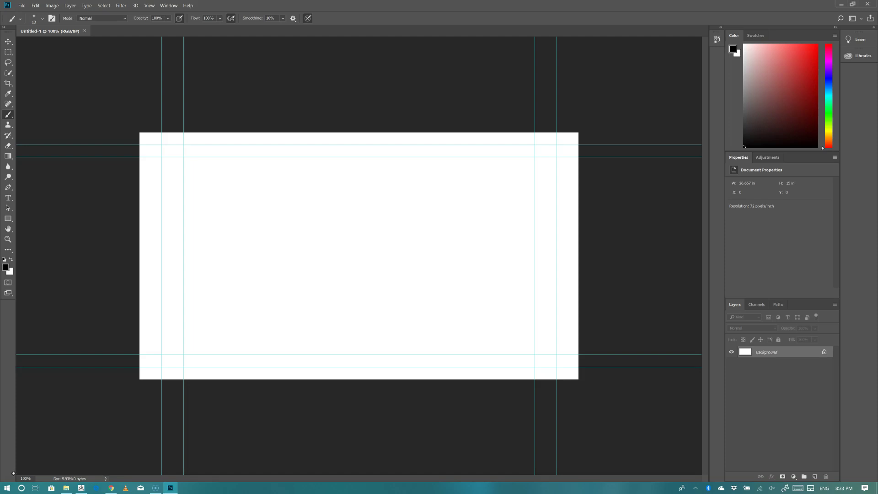
key("ctrl+semicolon")
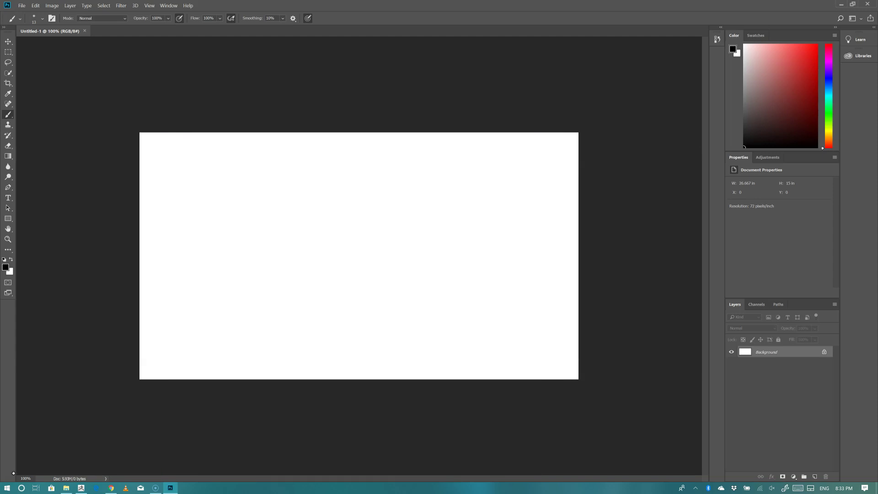
- Add a new empty layer above the Background layer
key("ctrl+0")
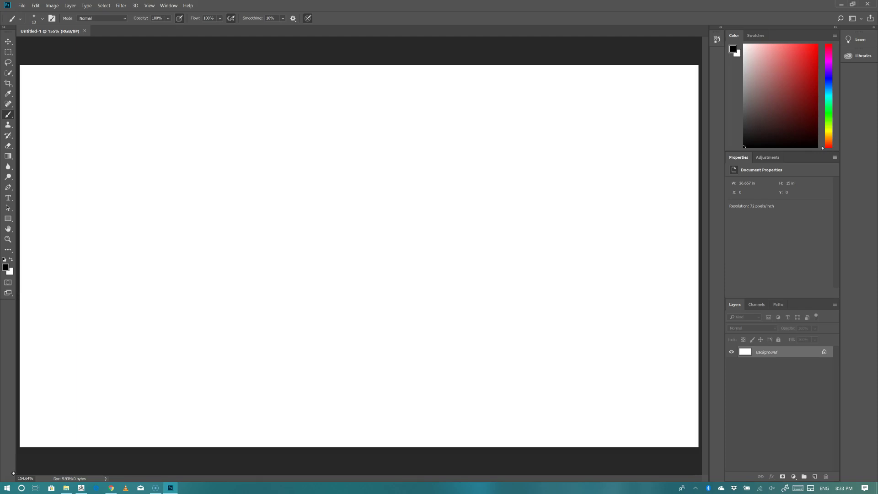
scroll(360, 256, "down", 2)
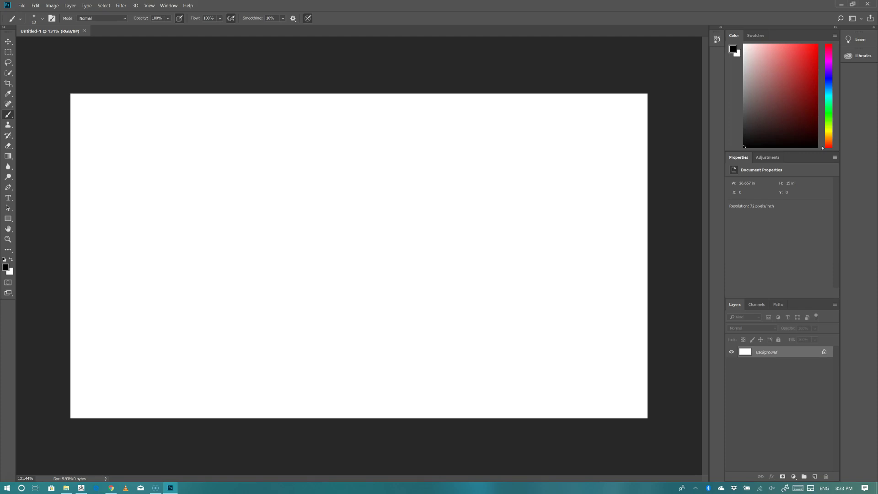
left_click(763, 352)
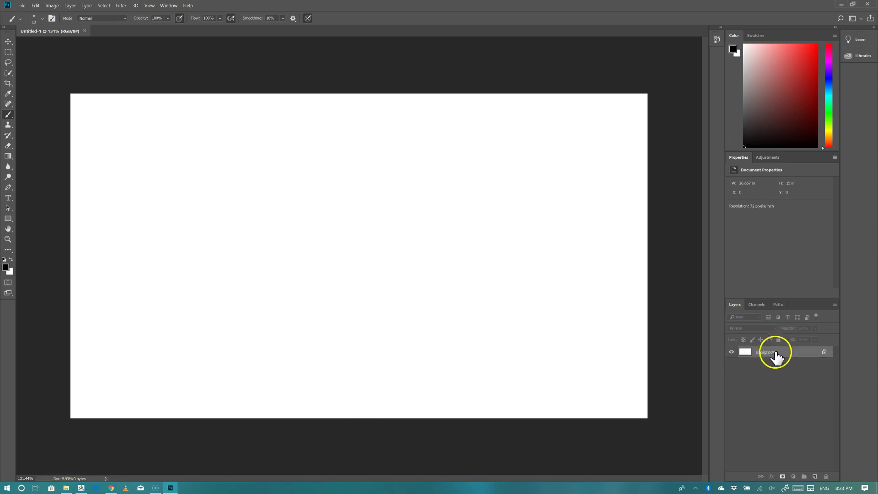
left_click(815, 477)
left_click_drag(765, 358, 818, 482)
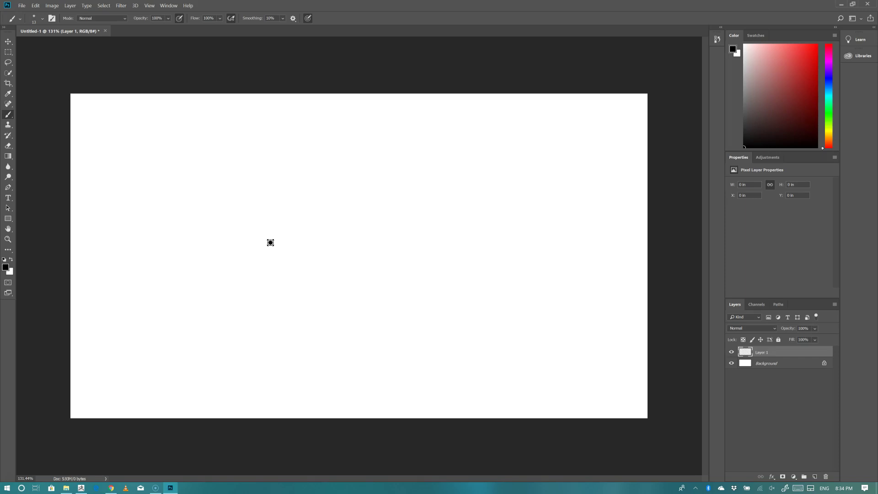
- Switch to Chrome and open the first photoset, MountainsGreen0073, in the Green Mountains category on textures.com
left_click(110, 488)
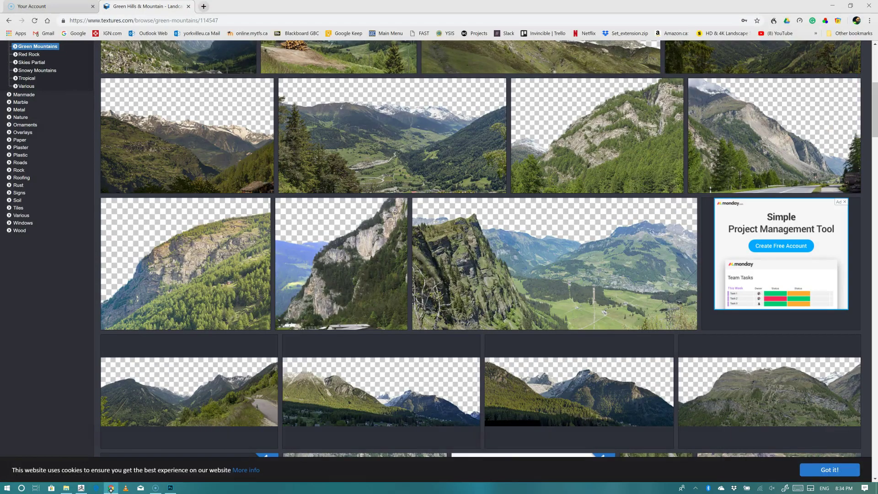
scroll(252, 279, "up", 2)
scroll(480, 247, "up", 3)
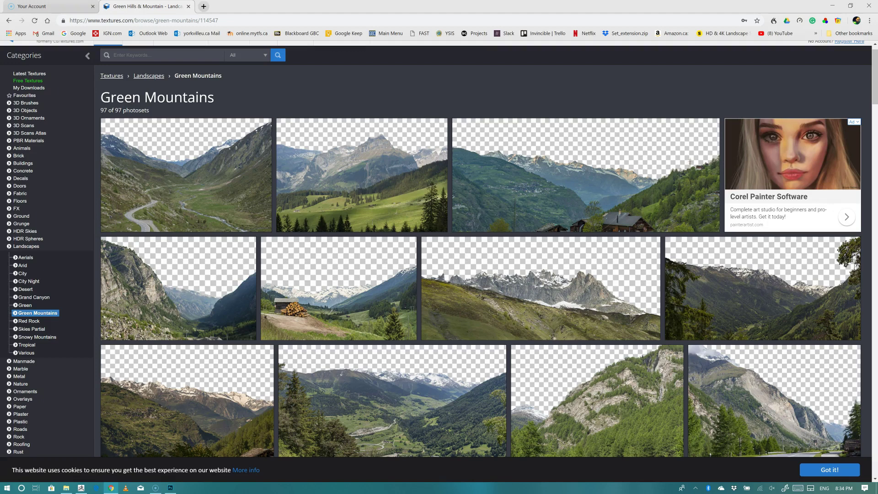
left_click(187, 174)
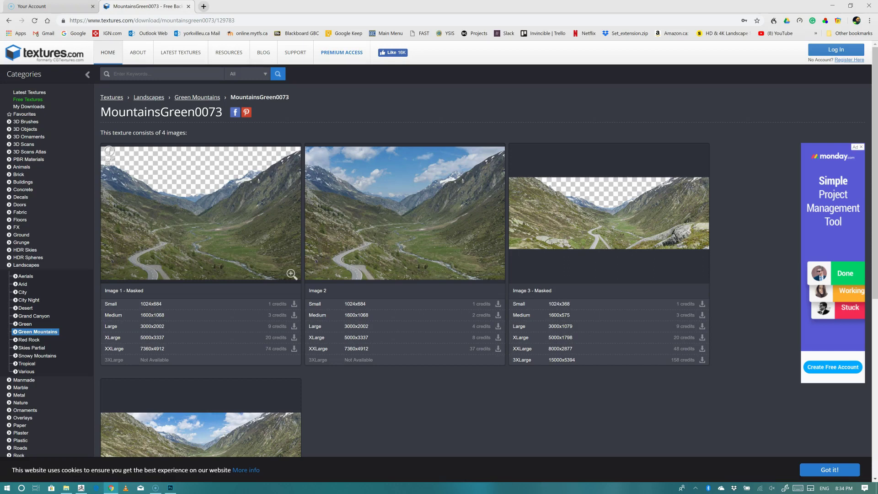
- Examine the image versions and download sizes of MountainsGreen0073, and preview masked Image 1 enlarged
scroll(293, 229, "down", 3)
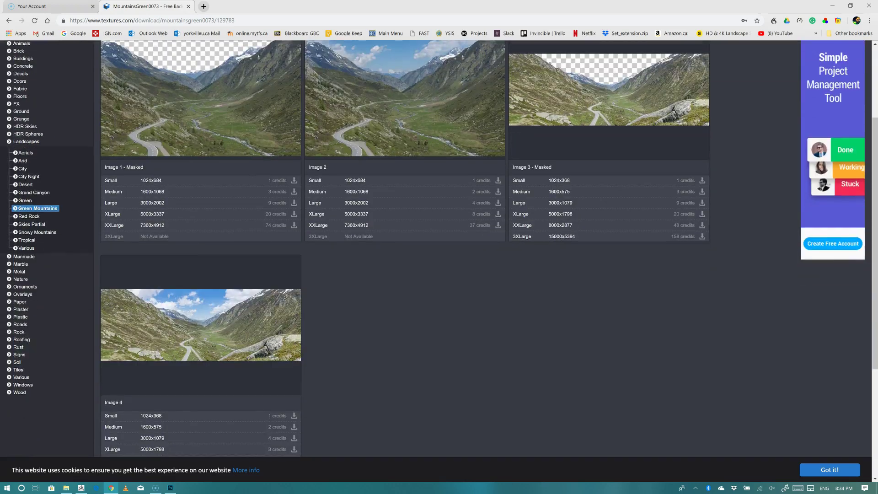
scroll(439, 247, "up", 3)
scroll(440, 247, "down", 1)
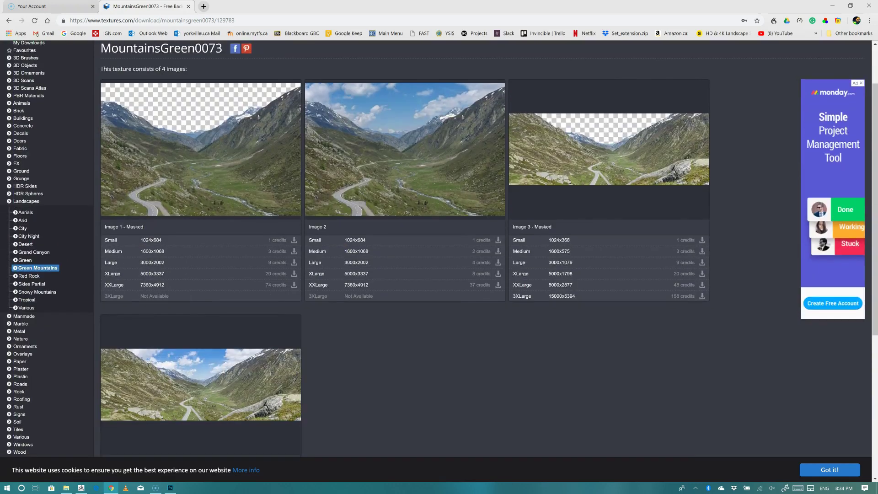
scroll(439, 247, "up", 2)
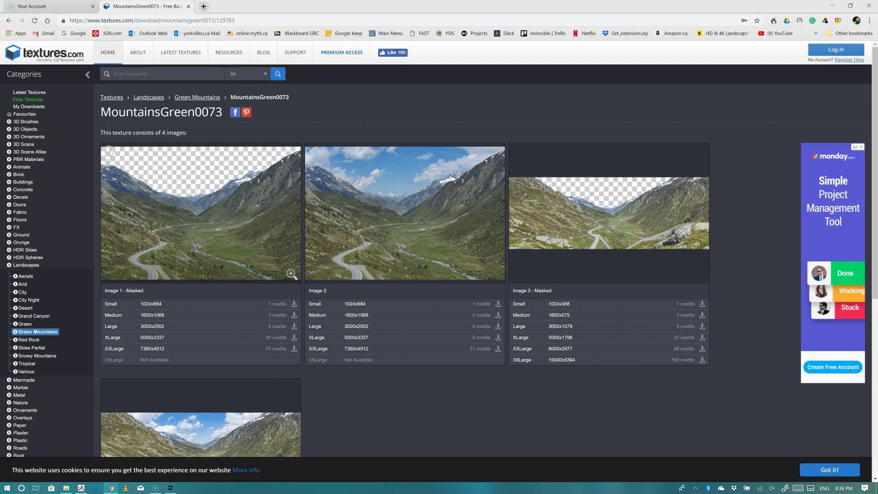
mouse_move(292, 274)
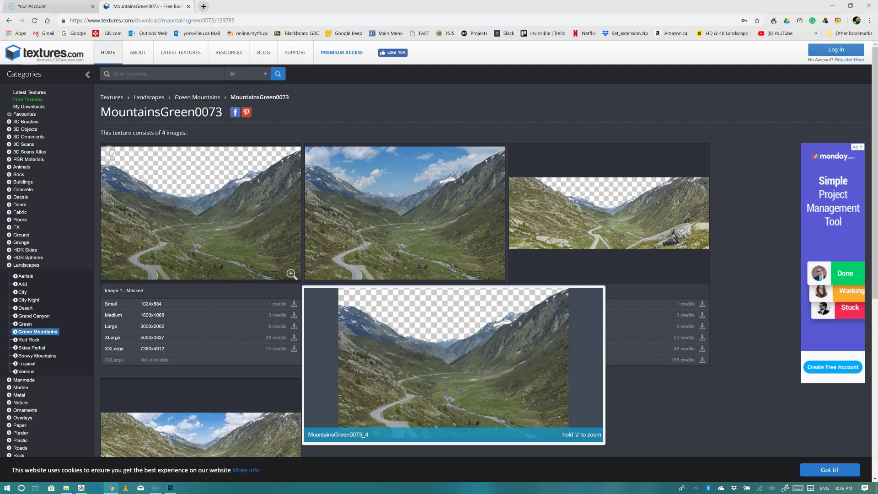
key("z")
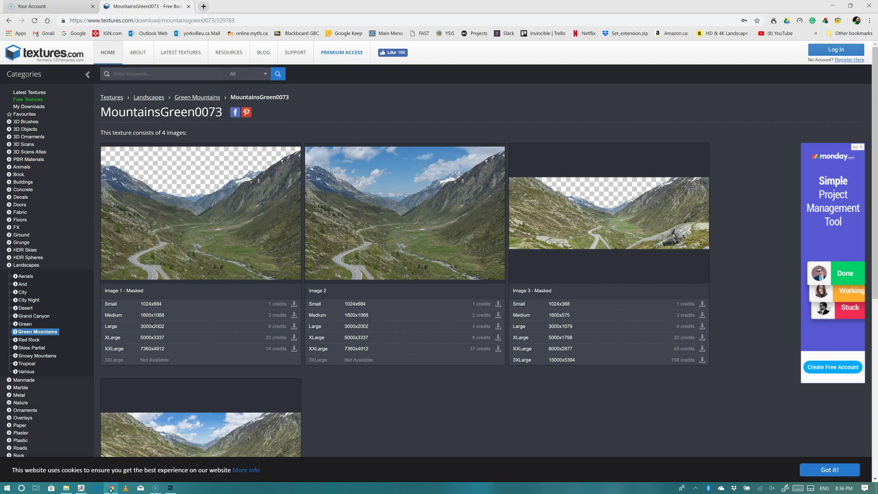
- View the Premium Access credit offers and log in to textures.com with the saved account e-mail and password
left_click(147, 316)
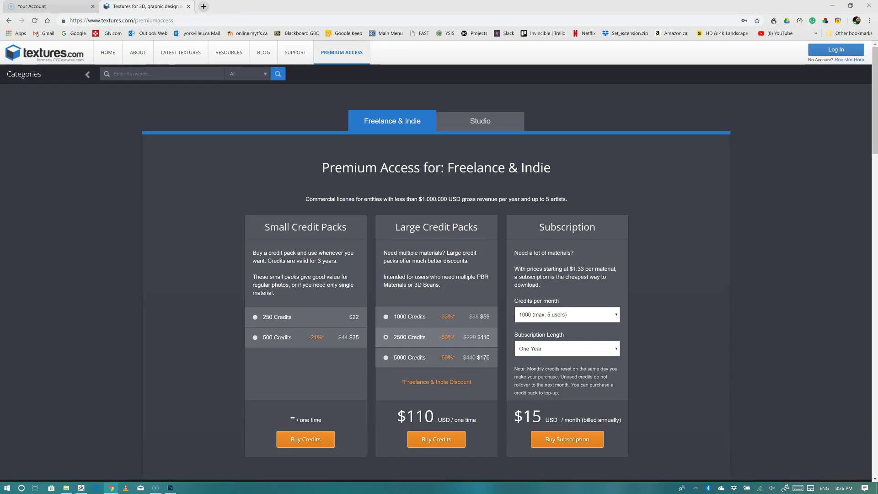
left_click(836, 50)
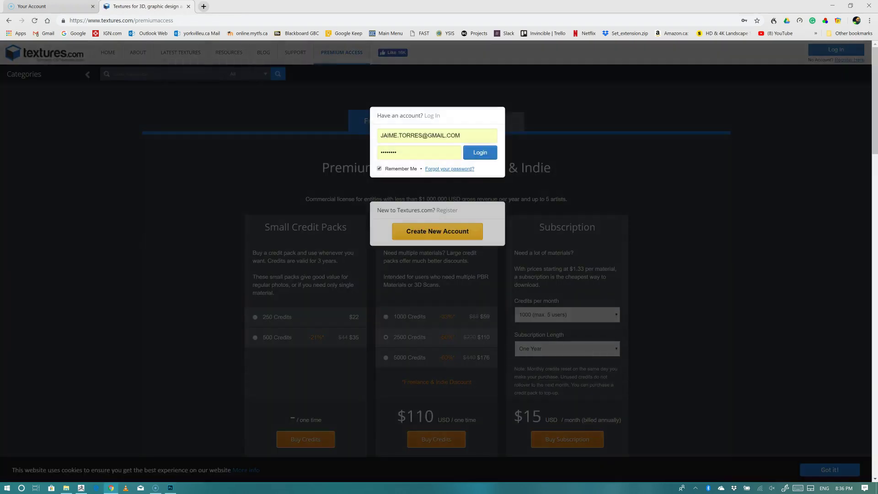
key("Return")
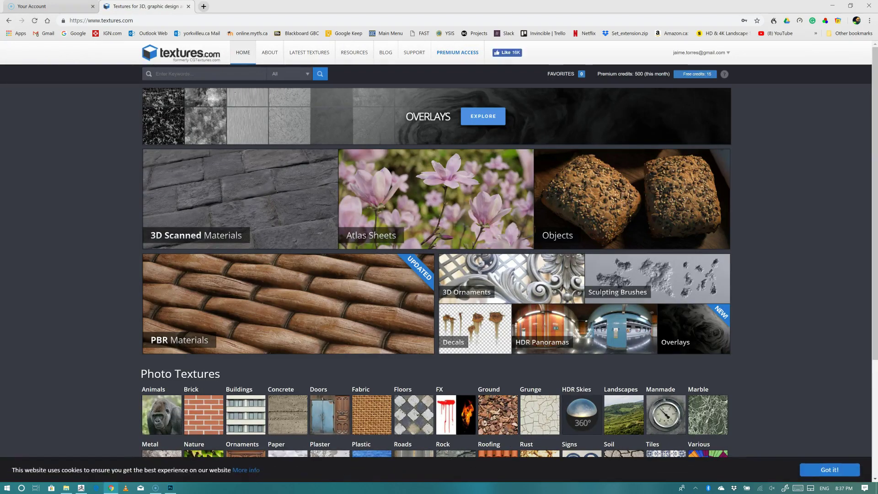
- Open the Green subcategory of the Landscapes photo textures and look through its photosets
left_click(624, 415)
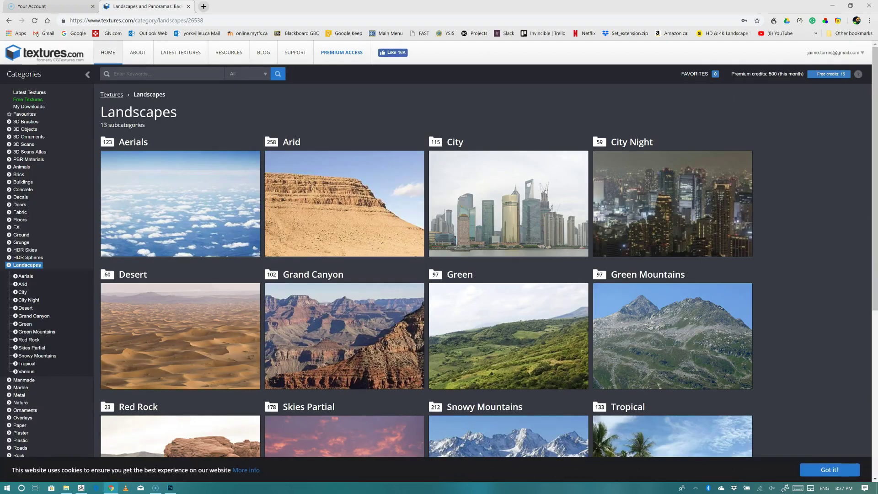
left_click(508, 336)
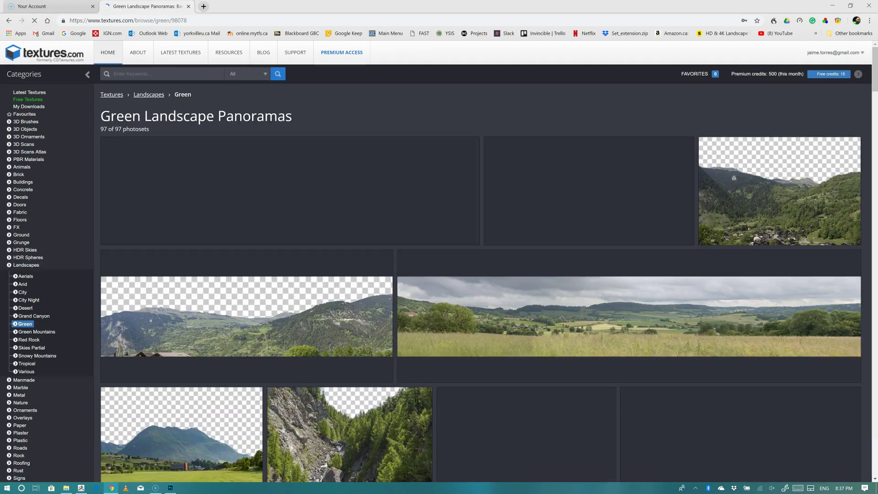
scroll(480, 261, "down", 3)
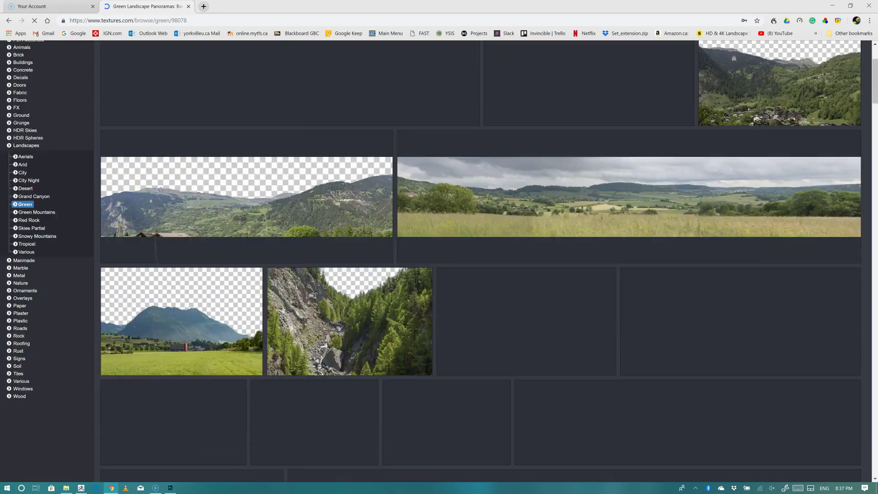
scroll(480, 261, "down", 3)
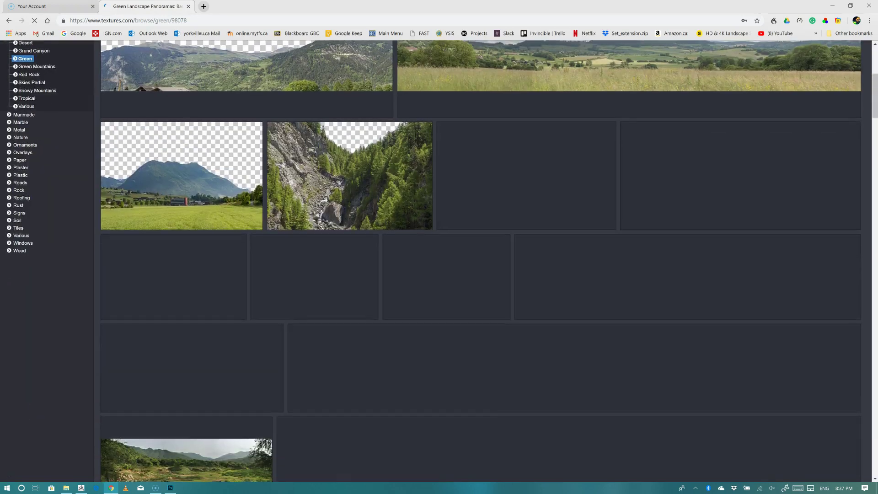
scroll(480, 260, "down", 3)
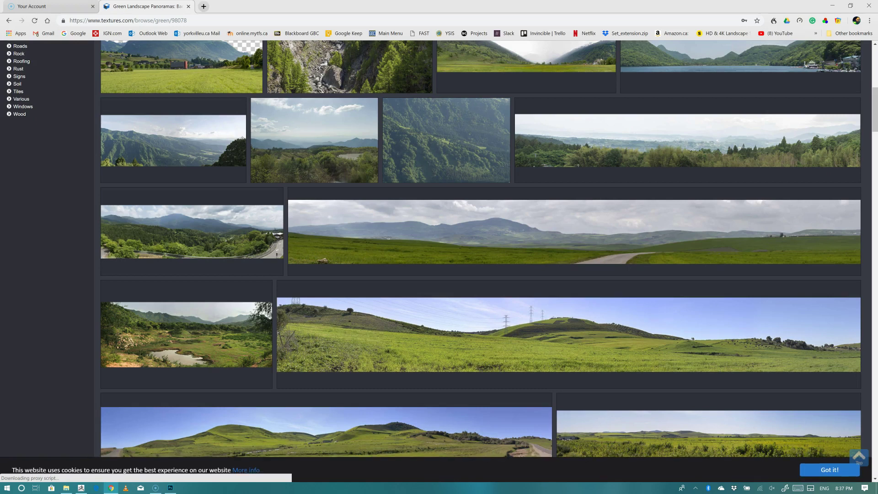
scroll(481, 261, "down", 5)
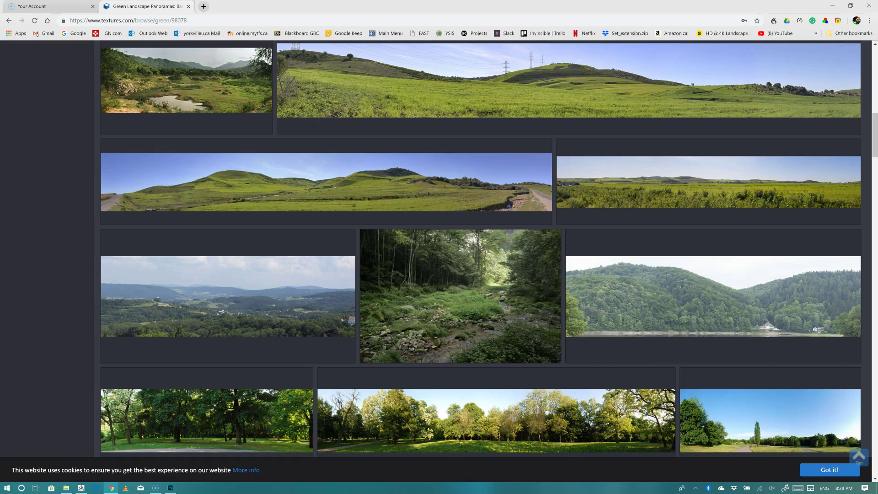
scroll(480, 249, "up", 6)
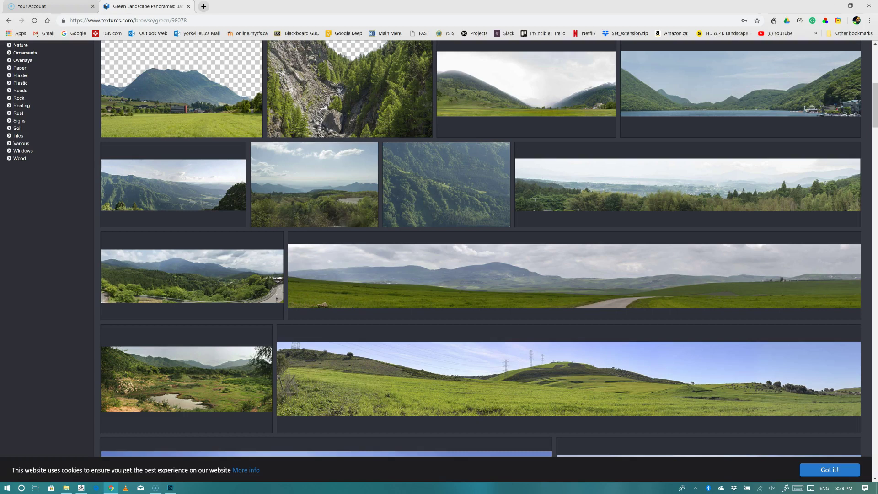
scroll(481, 247, "up", 8)
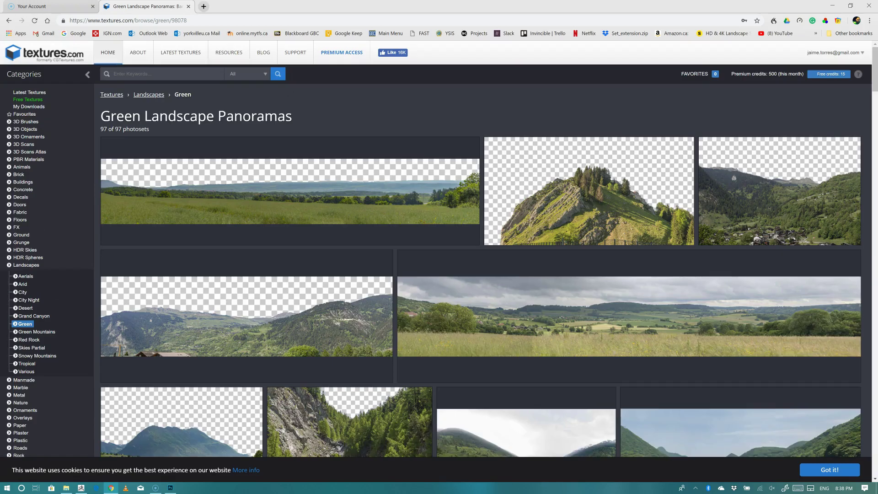
- Search further among the green landscape panoramas and open the LandscapesGreen0010 photoset
scroll(480, 247, "down", 15)
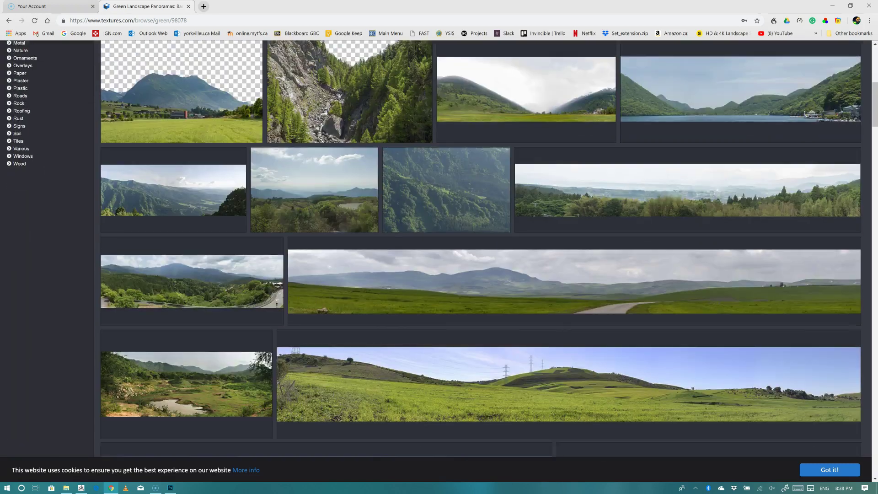
scroll(480, 247, "down", 10)
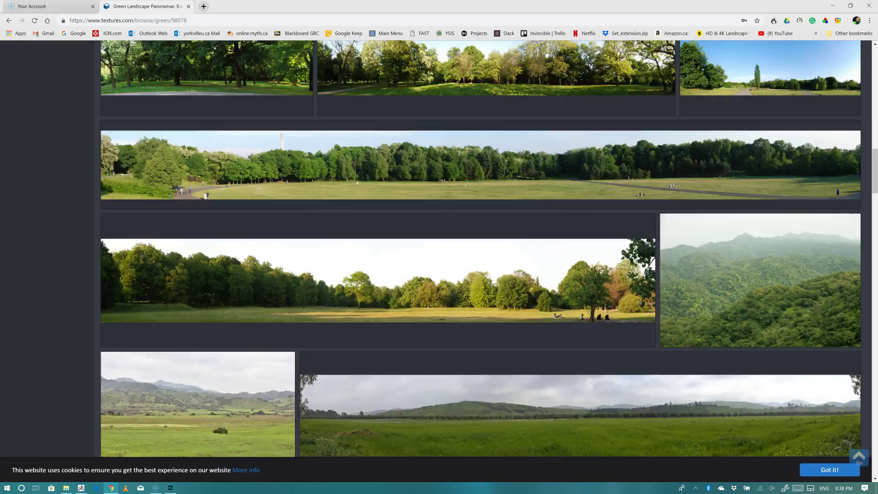
scroll(480, 247, "down", 3)
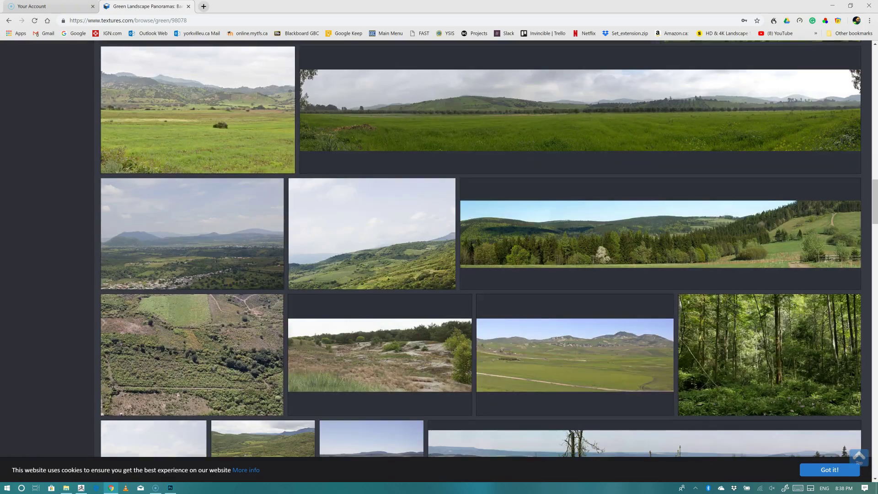
scroll(480, 247, "down", 4)
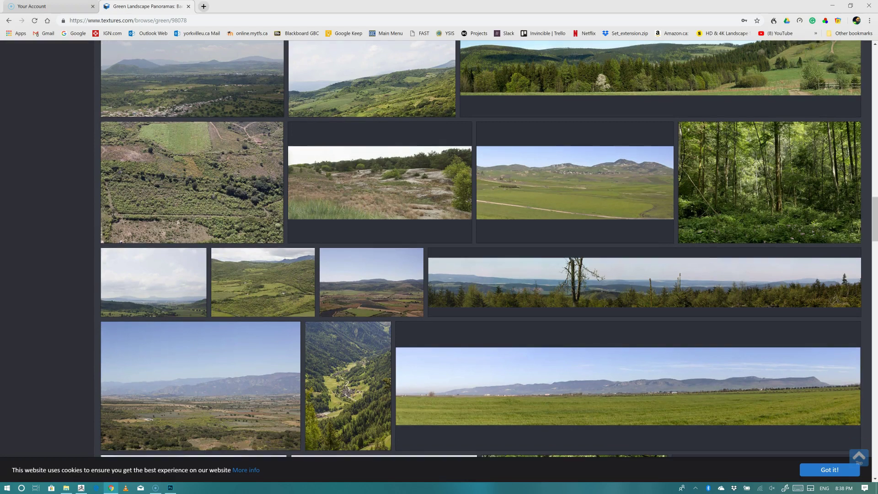
scroll(480, 247, "up", 2)
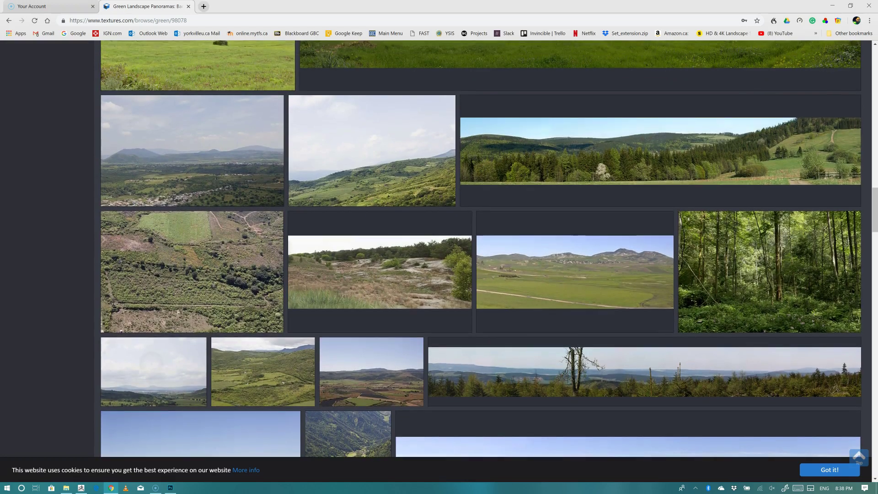
scroll(480, 247, "down", 1)
left_click(372, 146)
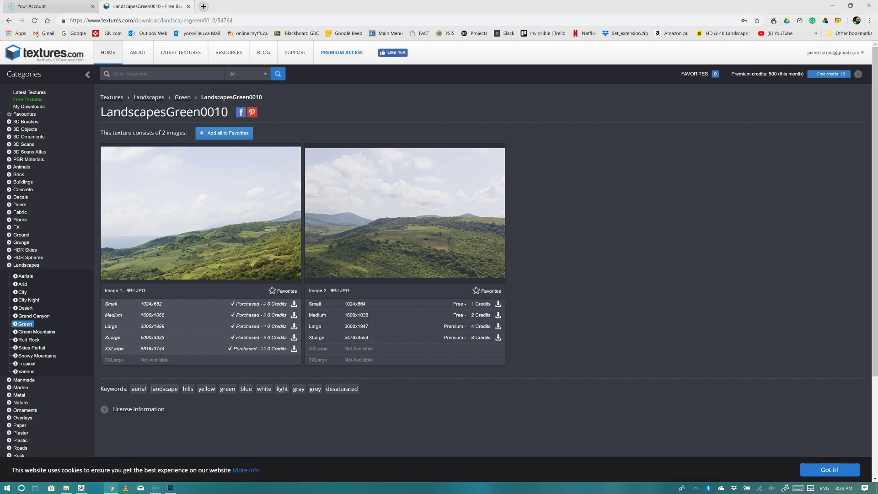
- Switch from the LandscapesGreen0010 page to the blank untitled document in Photoshop
left_click(170, 488)
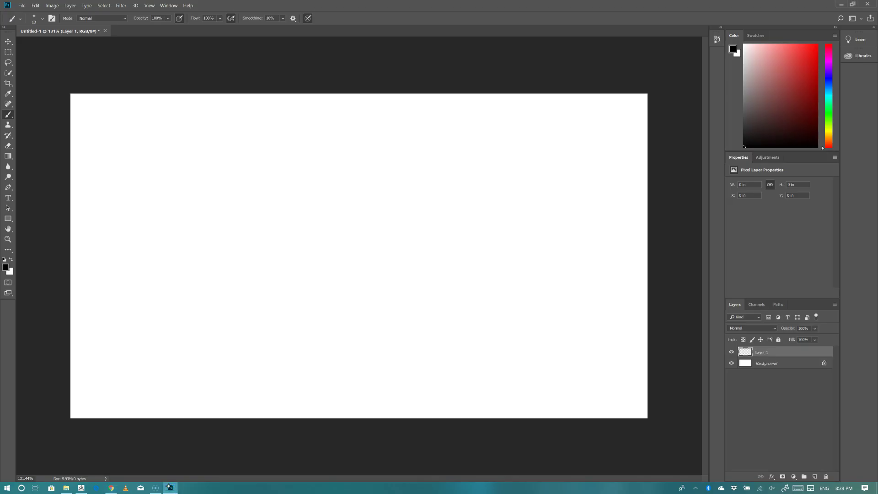
left_click(111, 488)
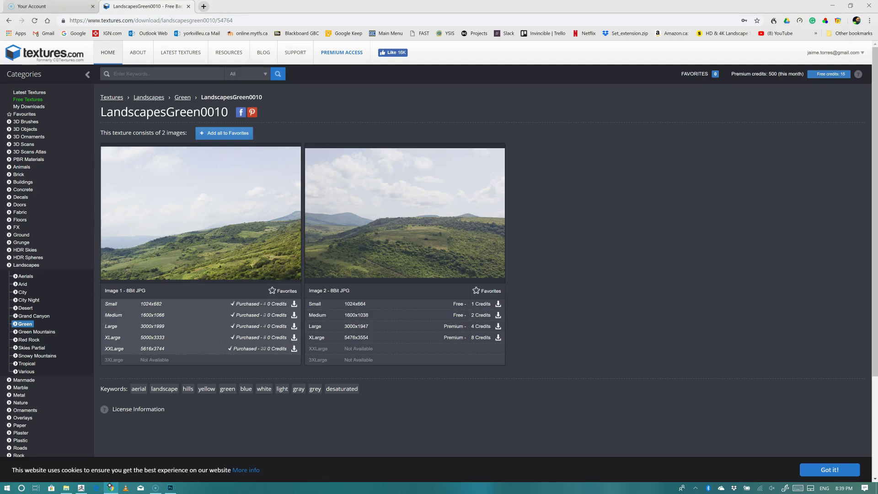
mouse_move(170, 486)
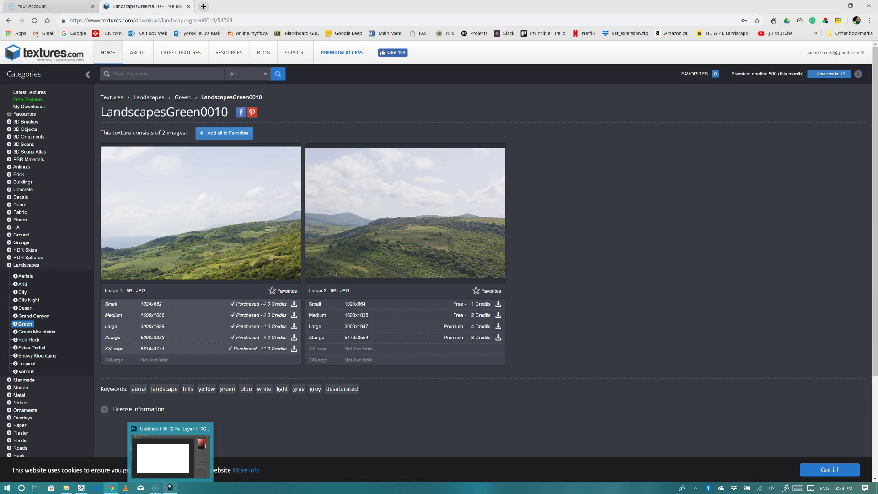
left_click(171, 485)
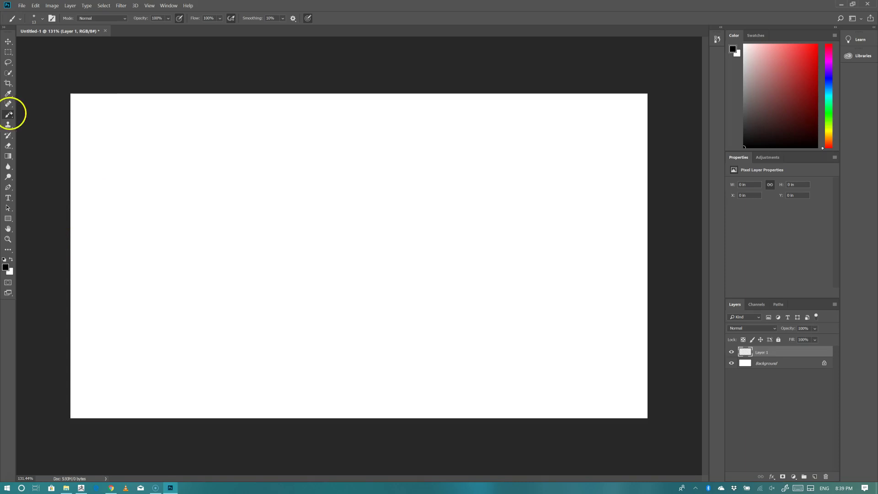
- Check the Brush tool variants and paint a wavy test stroke about 1.9 by 2.4 in at the canvas's left edge
right_click(8, 114)
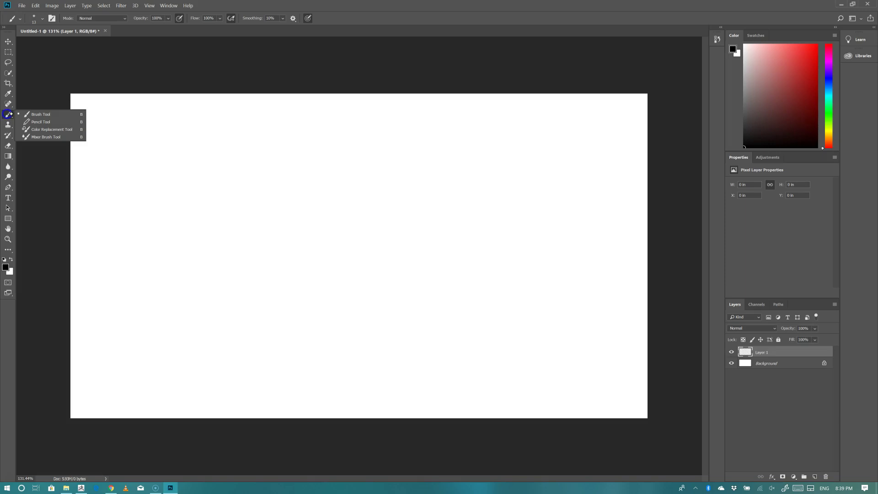
left_click(75, 247)
mouse_move(77, 250)
left_mouse_down()
mouse_move(69, 241)
mouse_move(82, 243)
mouse_move(105, 222)
mouse_move(109, 192)
left_mouse_up()
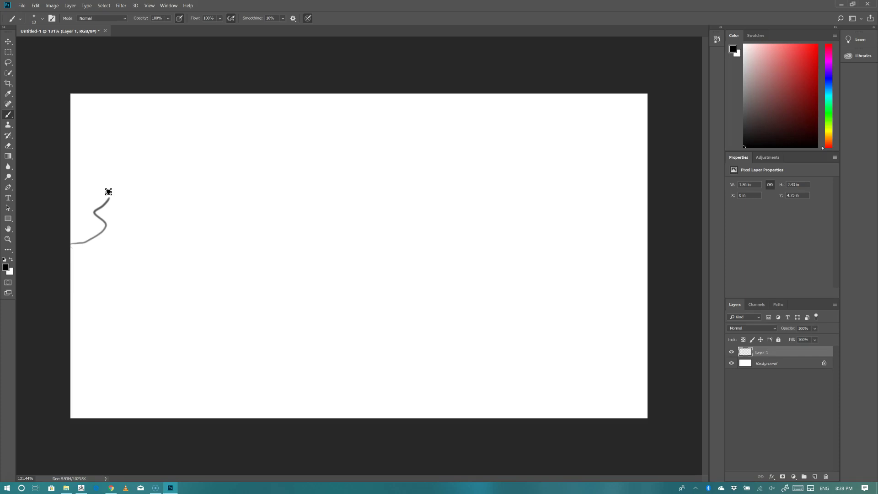
- Examine the Wacom tablet's ExpressKeys and the Pro Pen 2 pen and eraser settings assigned for Photoshop, and return to the document
key("space")
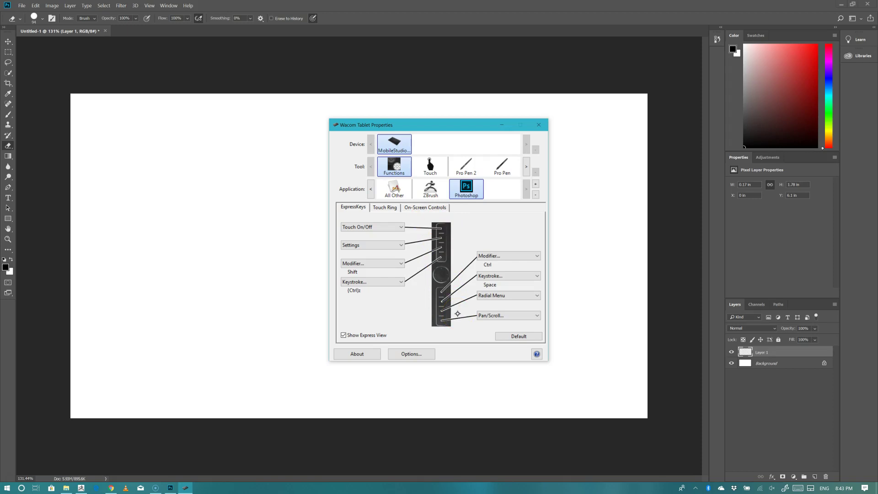
left_click(465, 166)
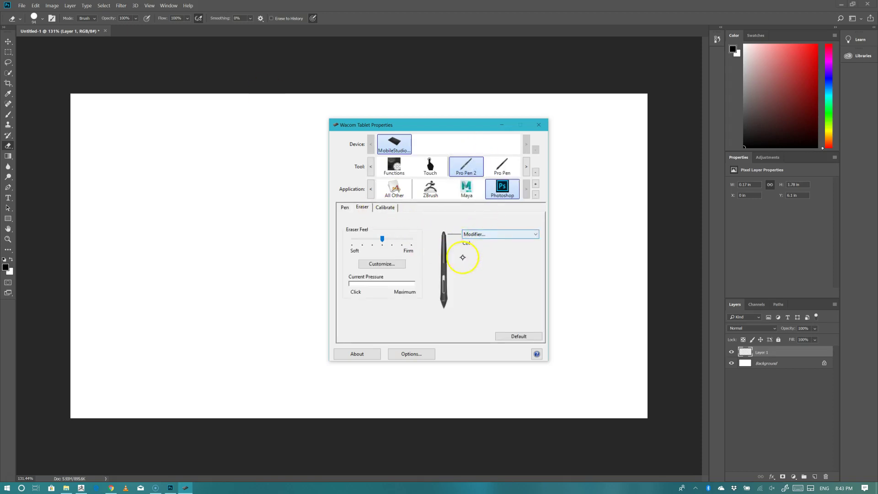
left_click(344, 208)
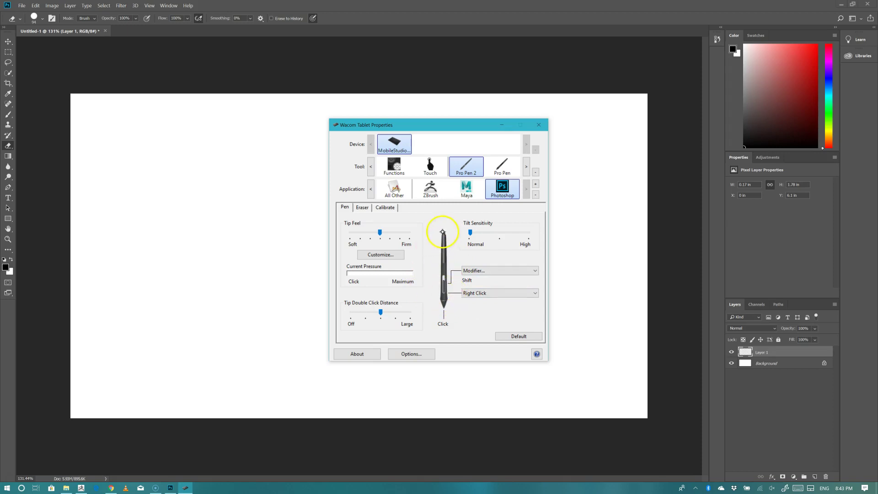
left_click(364, 207)
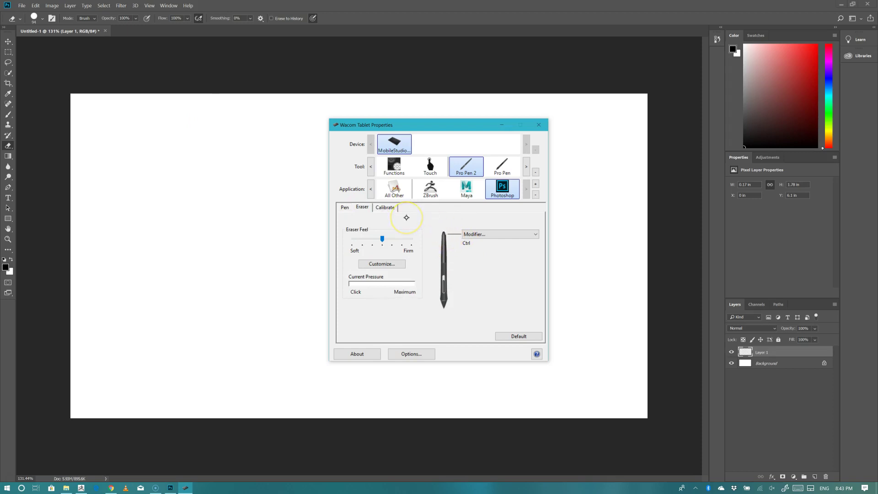
left_click(170, 61)
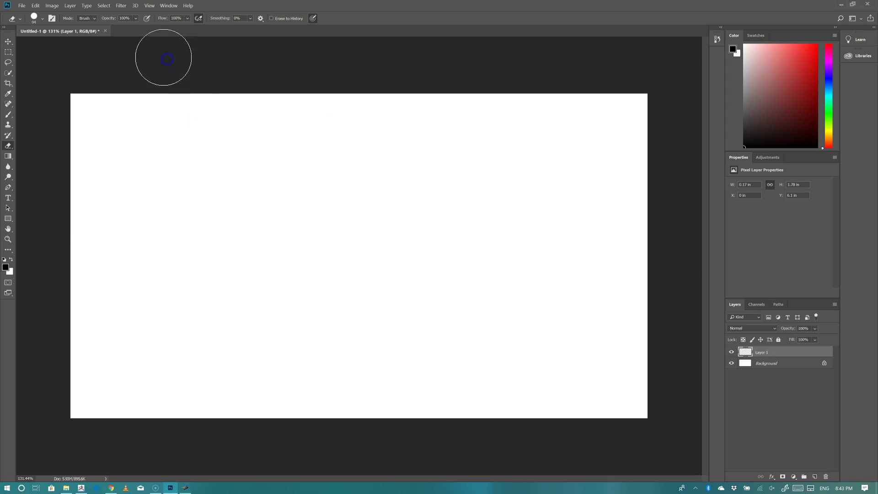
- Activate the Brush tool in place of the Eraser
left_click(8, 115)
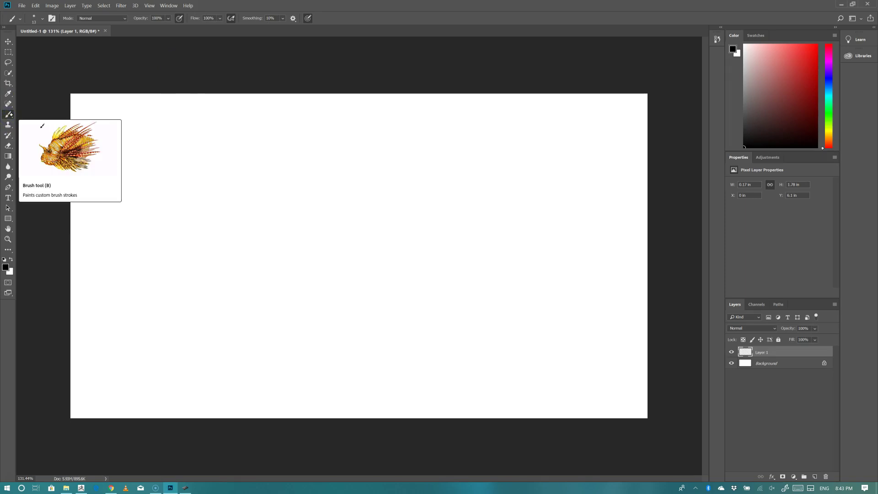
left_click(54, 228)
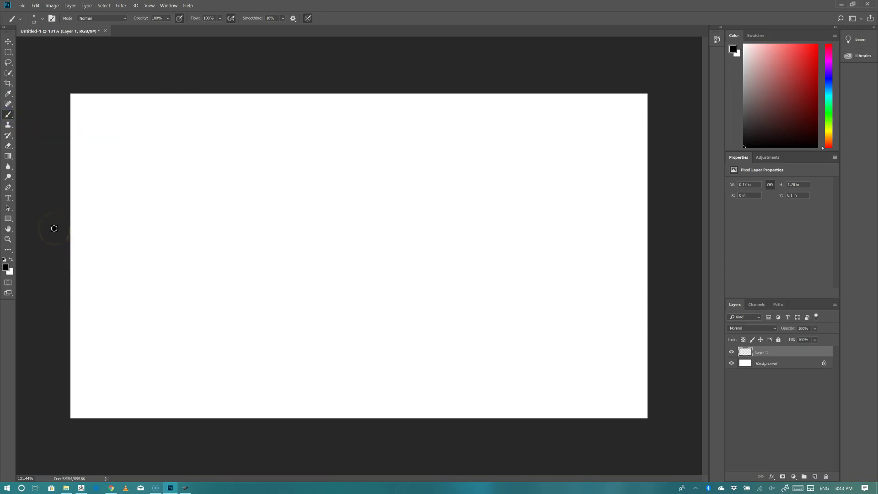
left_click(63, 298)
left_click(47, 210)
left_click(46, 264)
left_click(45, 255)
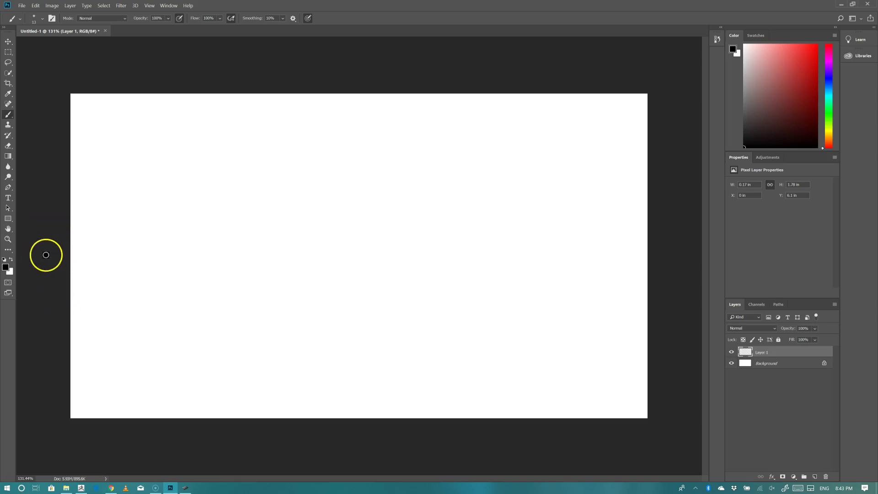
- Set the brush size to 5 px and select Layer 1 as the layer to paint on
left_click(41, 20)
left_click(91, 35)
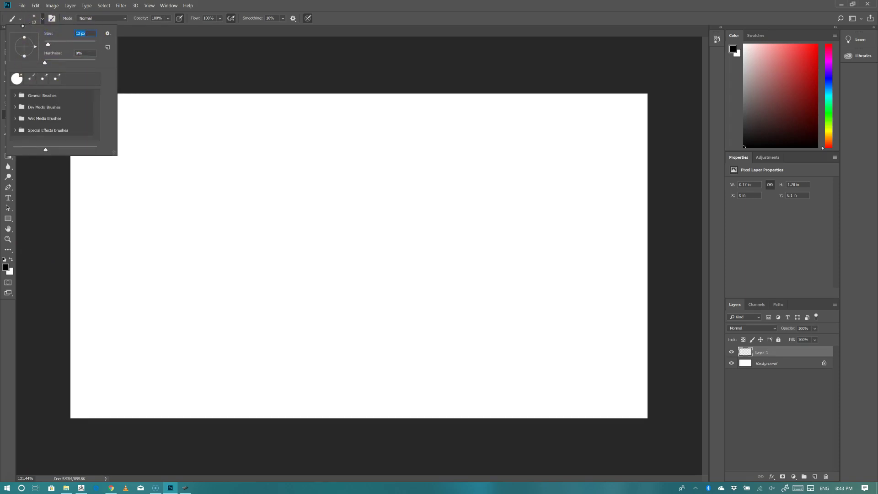
type("5")
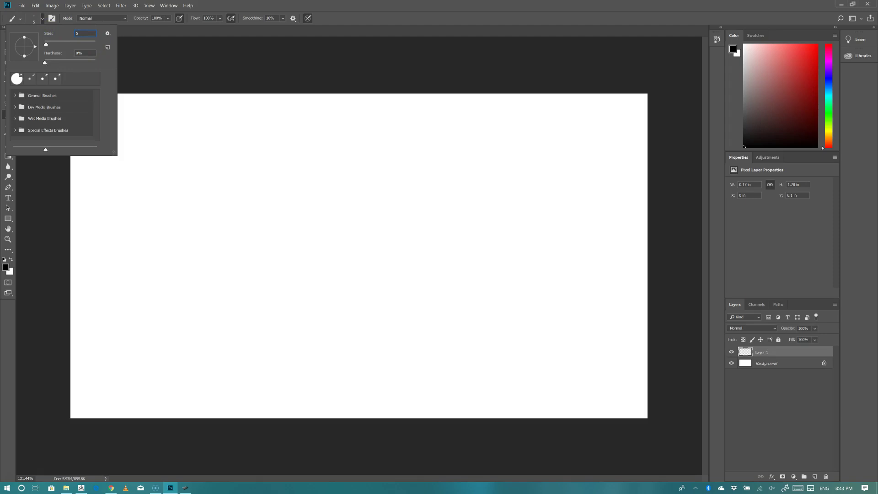
left_click(157, 68)
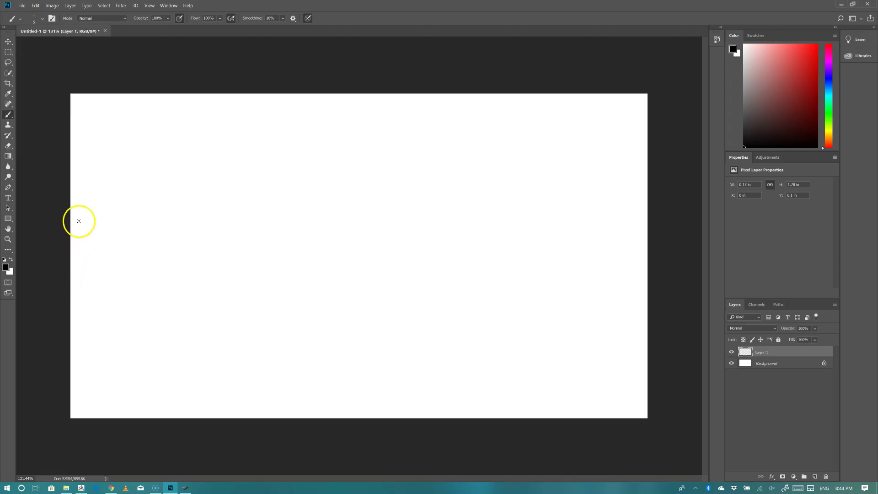
left_click(761, 354)
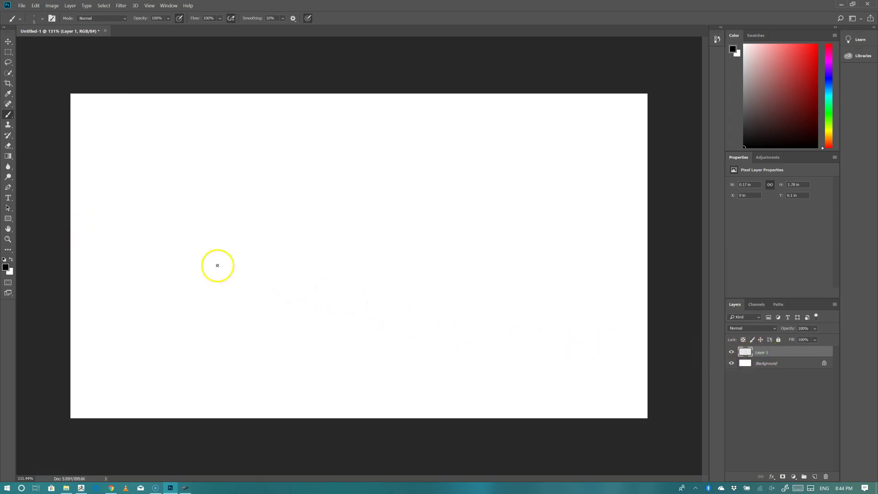
- Paint a straight horizontal horizon line across the full canvas width, a little below the middle
key("shift")
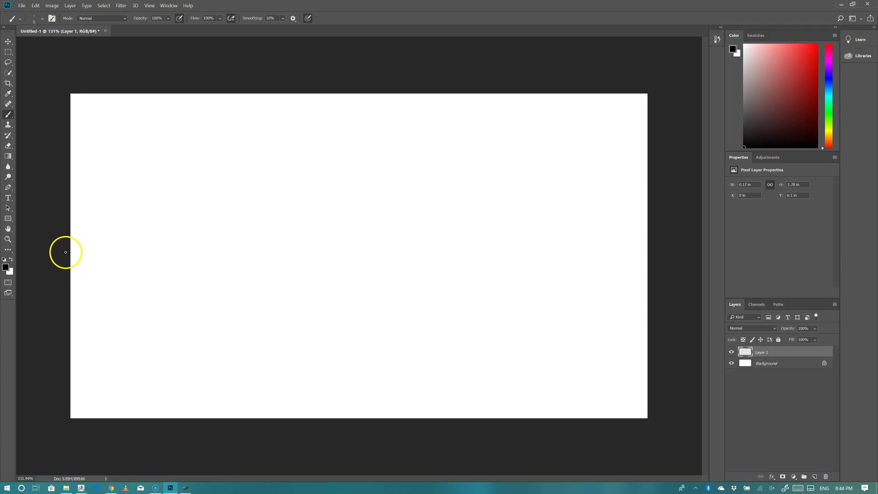
mouse_move(69, 290)
left_mouse_down()
mouse_move(374, 286)
mouse_move(656, 309)
mouse_move(358, 307)
mouse_move(88, 285)
mouse_move(38, 269)
left_mouse_up()
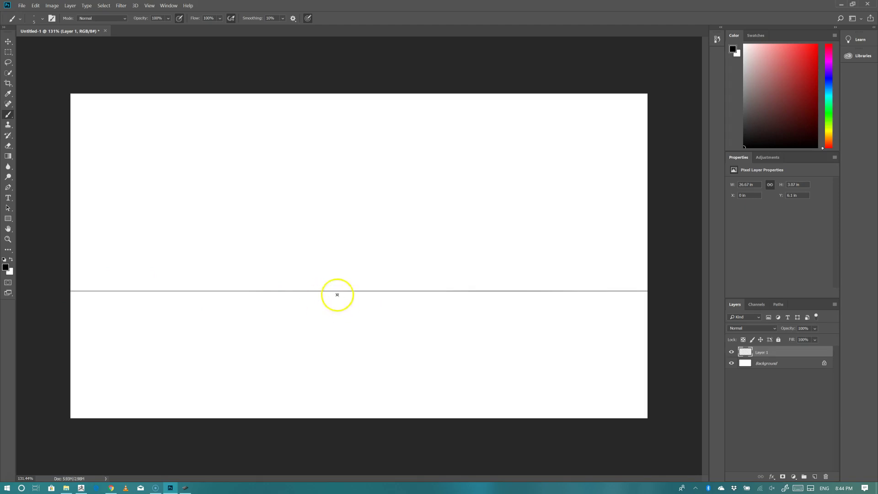
- Sketch a small dome on the horizon with a long arc rising from it, and revert the history to the plain horizon
left_click(354, 289)
mouse_move(355, 288)
left_mouse_down()
mouse_move(394, 270)
mouse_move(416, 295)
mouse_move(393, 269)
mouse_move(343, 291)
left_mouse_up()
mouse_move(373, 256)
left_mouse_down()
mouse_move(377, 262)
mouse_move(216, 87)
mouse_move(376, 242)
mouse_move(388, 278)
left_mouse_up()
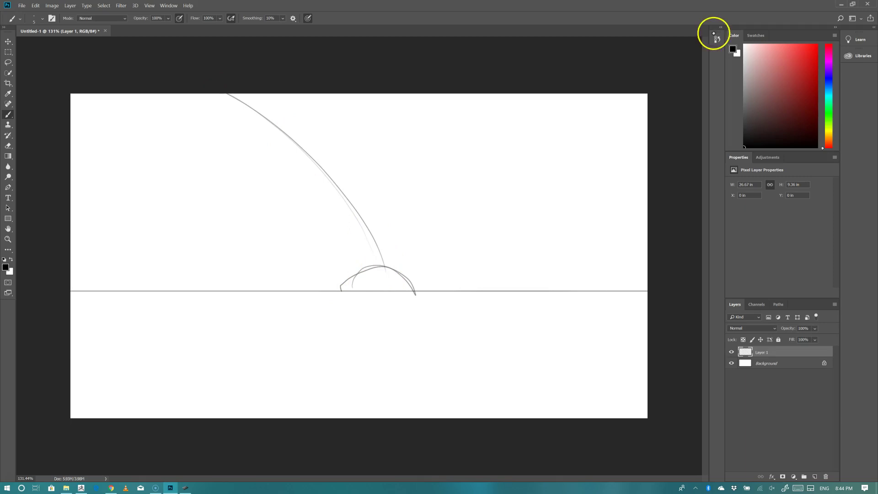
left_click(717, 39)
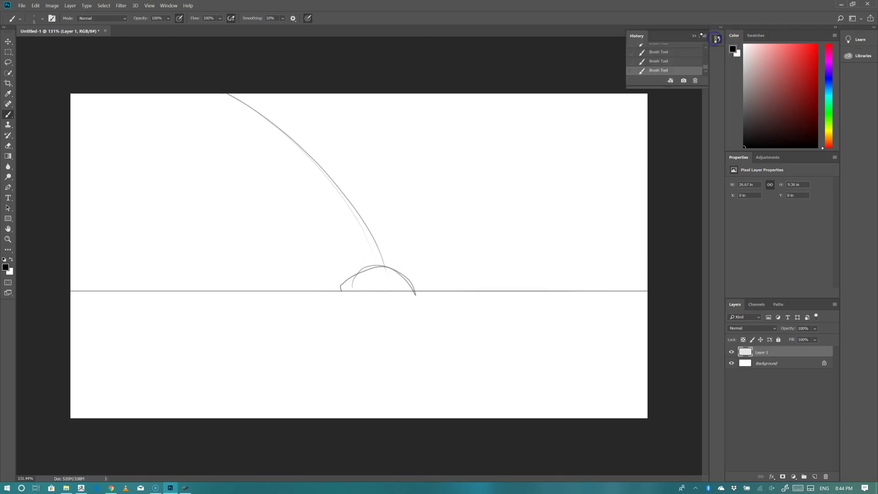
left_click(653, 52)
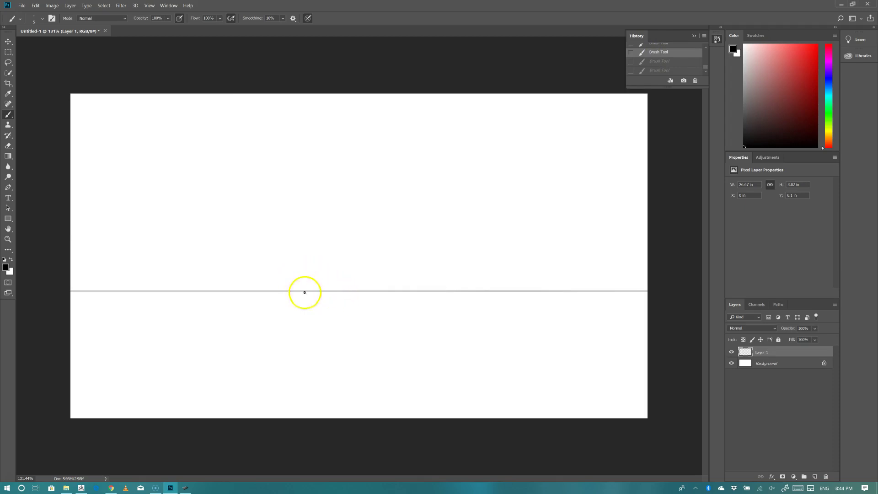
- Mark a vanishing point on the horizon left of centre and paint straight guide strokes from the canvas's lower-left corner towards it
left_click_drag(320, 293, 319, 294)
left_click(320, 293)
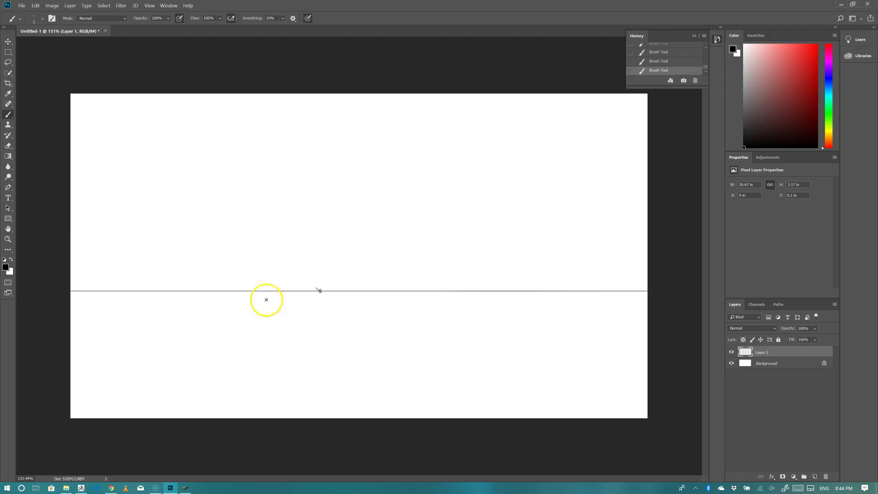
key("shift")
left_click(74, 416, "shift")
left_click(321, 294, "shift")
left_click_drag(68, 417, 305, 295)
left_click_drag(66, 416, 310, 291)
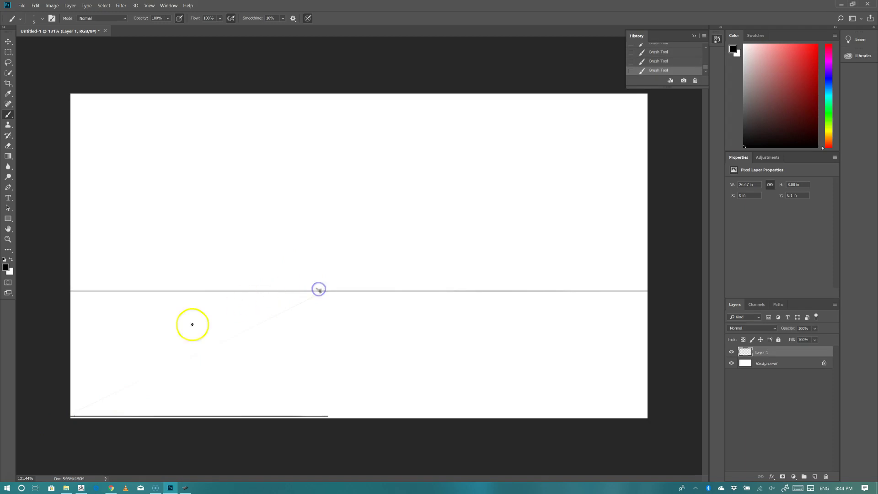
- Try another guide line from the lower-left corner to the vanishing point, and step the history back past the stray strokes
mouse_move(77, 415)
left_mouse_down()
mouse_move(180, 355)
mouse_move(318, 296)
mouse_move(110, 396)
left_mouse_up()
left_click(318, 296, "shift")
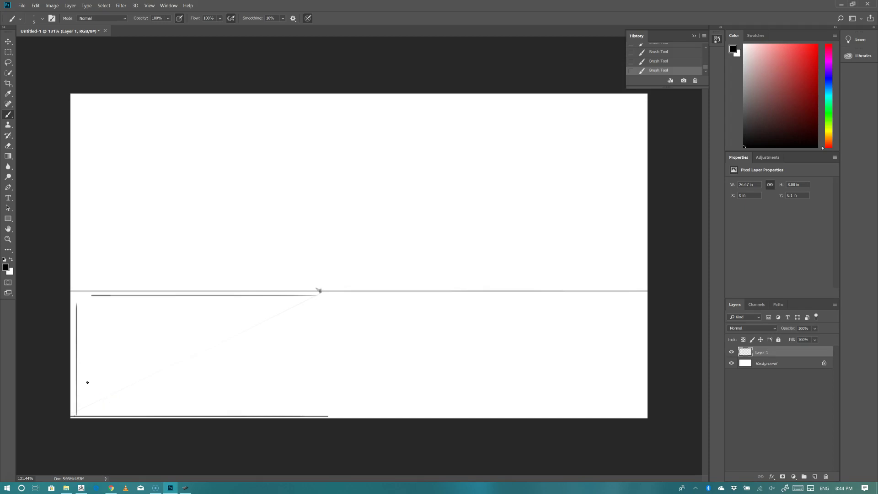
key("ctrl+z")
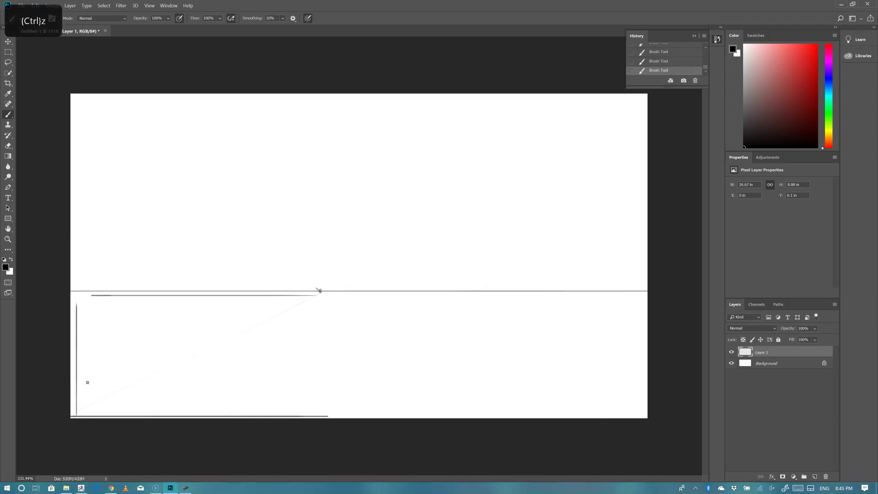
left_click(655, 61)
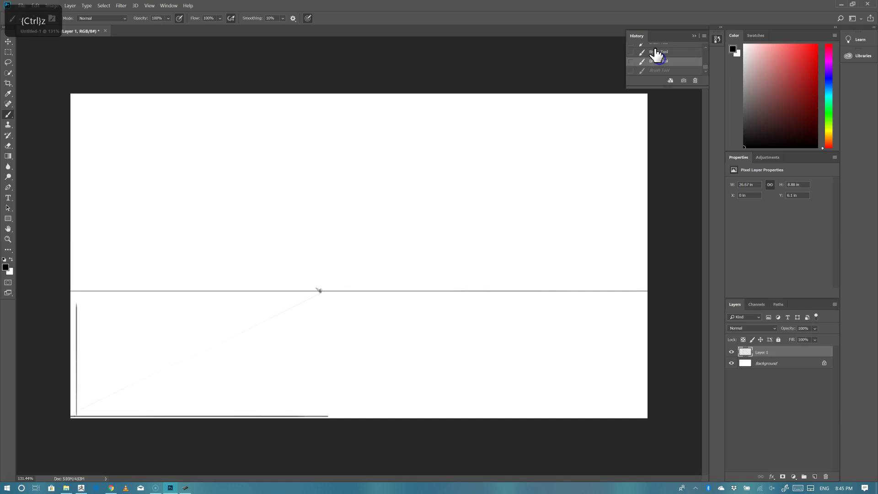
left_click(657, 52)
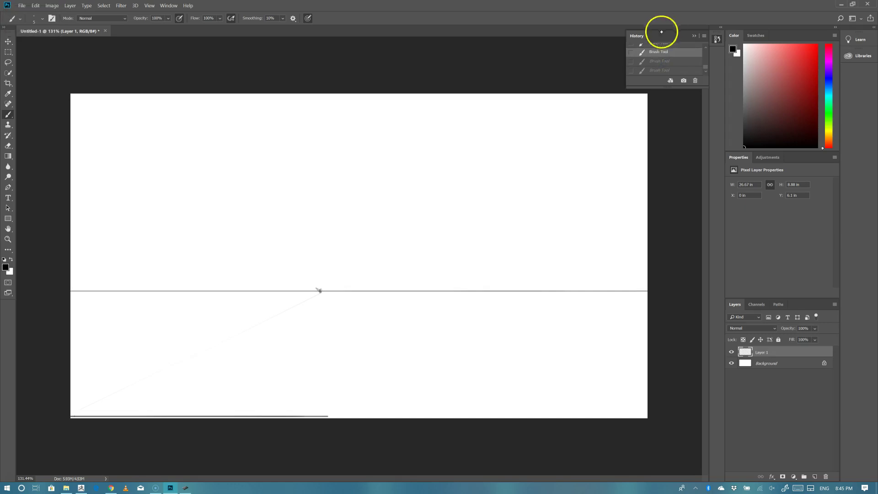
- Paint a faint straight guide line between the vanishing point and the left part of the canvas's bottom edge
left_click(319, 291)
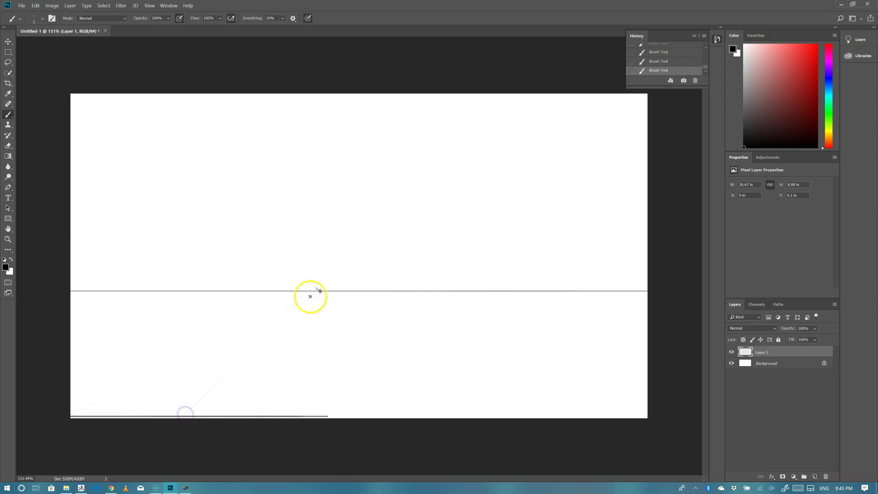
left_click_drag(320, 290, 148, 443)
key("ctrl")
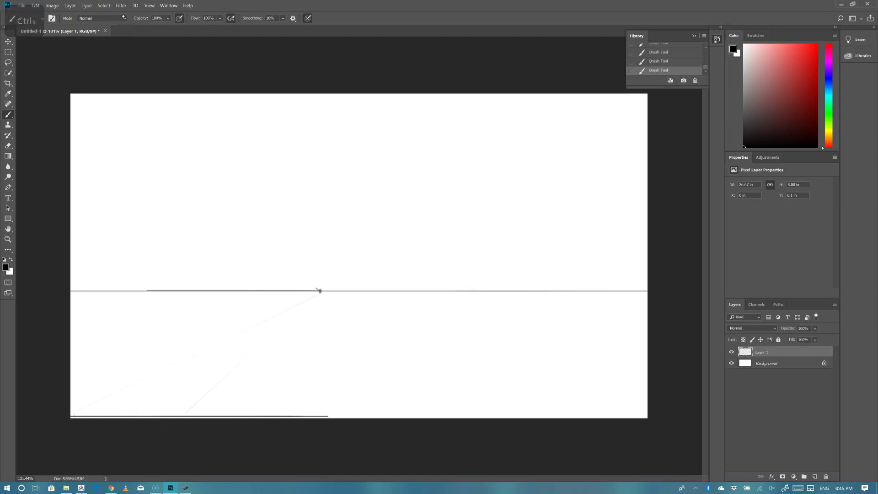
- Increase the brush size and paint a bolder perspective line from the left part of the bottom edge to the vanishing point
left_click(36, 18)
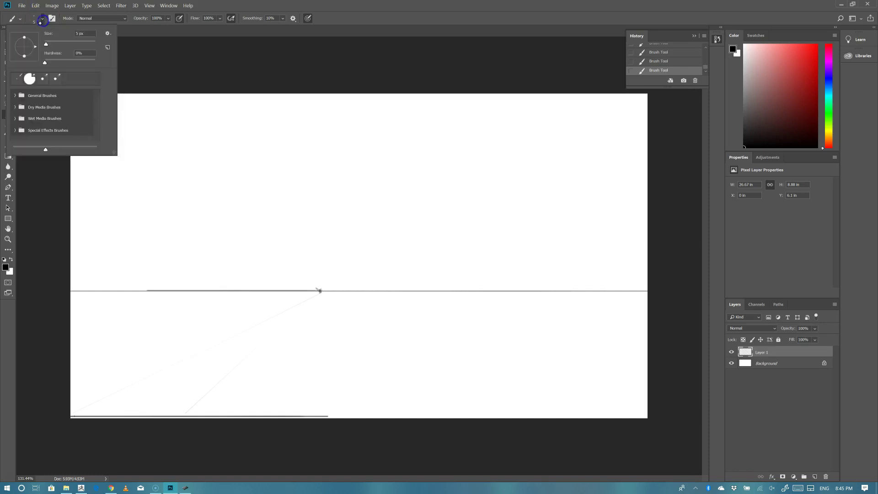
left_click(314, 290)
left_click(184, 415, "shift")
left_click(173, 416, "shift")
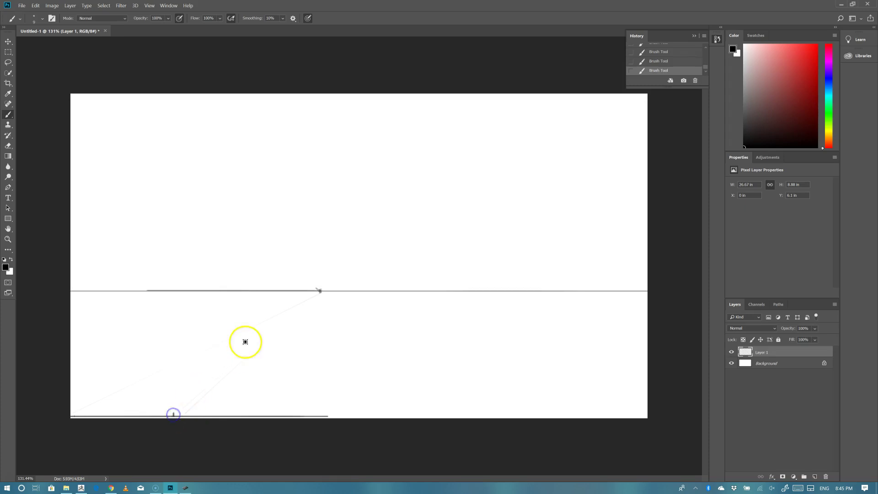
left_click(319, 291)
left_click(173, 416, "shift")
left_click(165, 419, "shift")
left_click(318, 292)
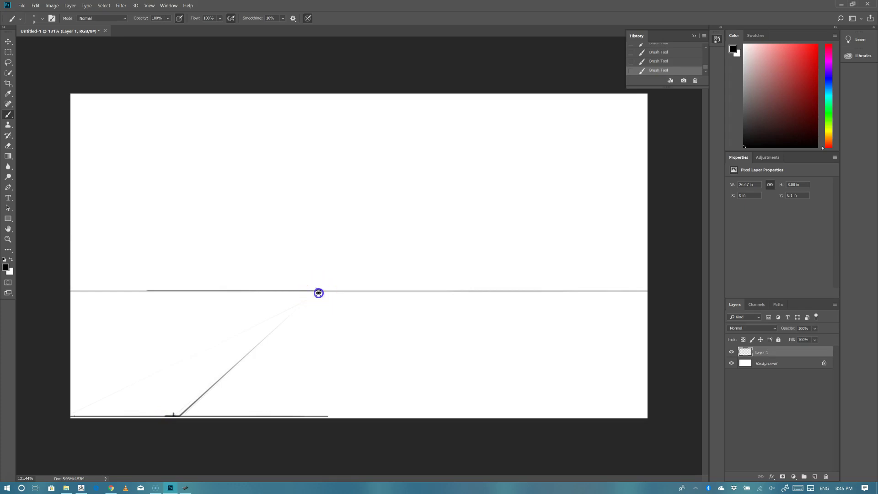
- Paint perspective lines below the horizon from the lower-right corner, the right edge and the left edge to the vanishing point
left_click(640, 409, "shift")
left_click(318, 291)
left_click(648, 350, "shift")
left_click(318, 290)
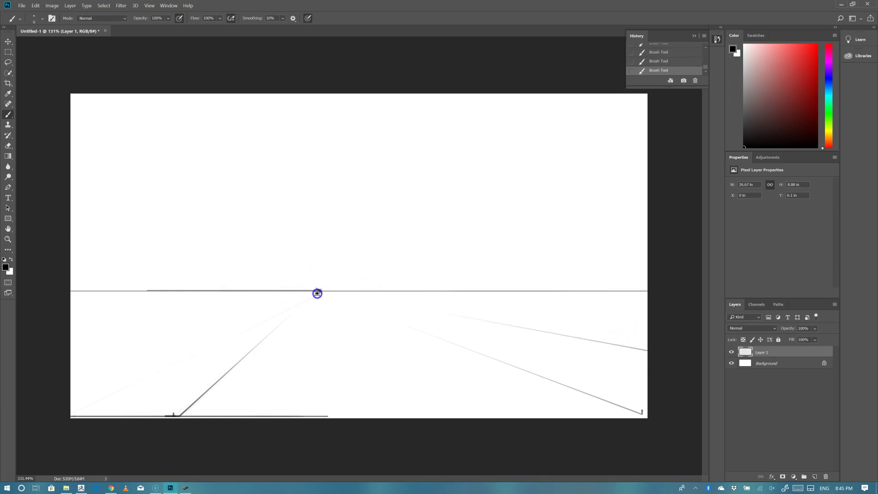
left_click(76, 365, "shift")
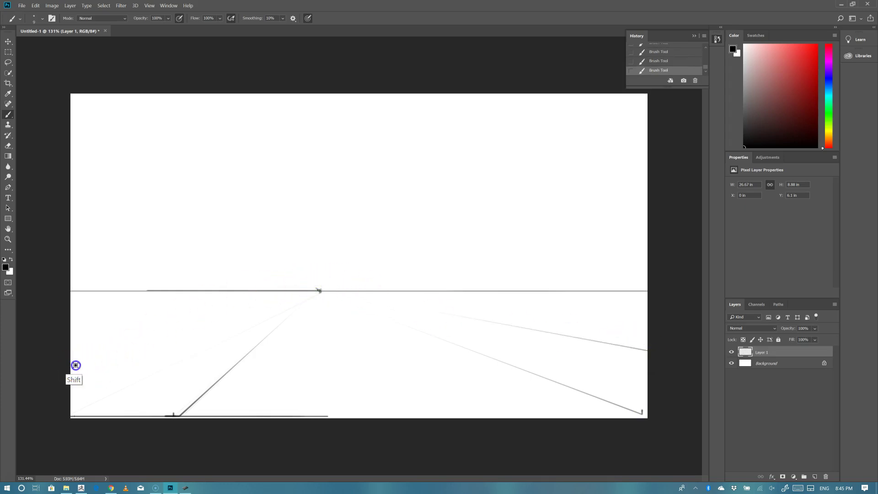
left_click(320, 291)
- Paint four perspective lines above the horizon, joining the vanishing point to the left edge, two top-edge points and the right edge
left_click(72, 137, "shift")
left_click(318, 290)
left_click(371, 95, "shift")
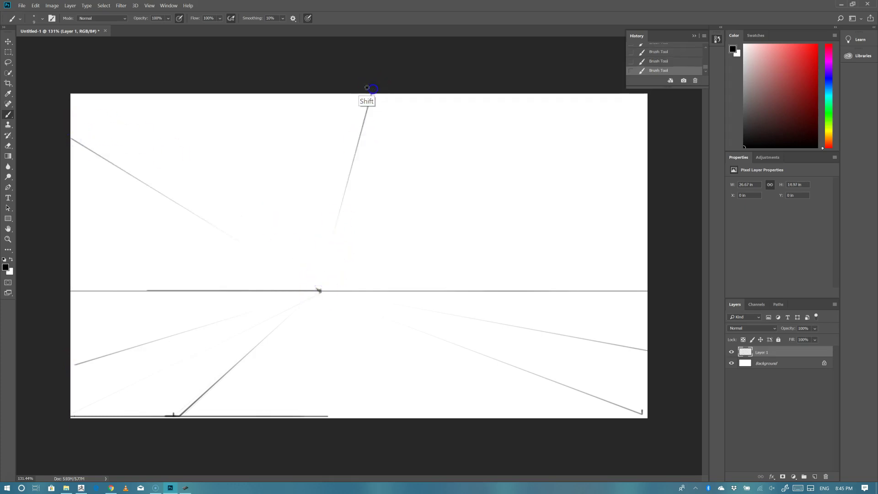
left_click(317, 291)
left_click(549, 94, "shift")
left_click(316, 292)
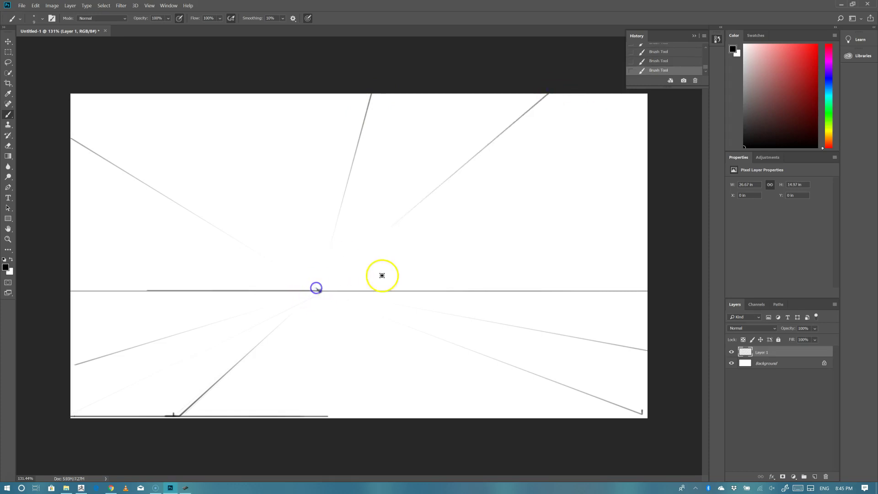
left_click(657, 193, "shift")
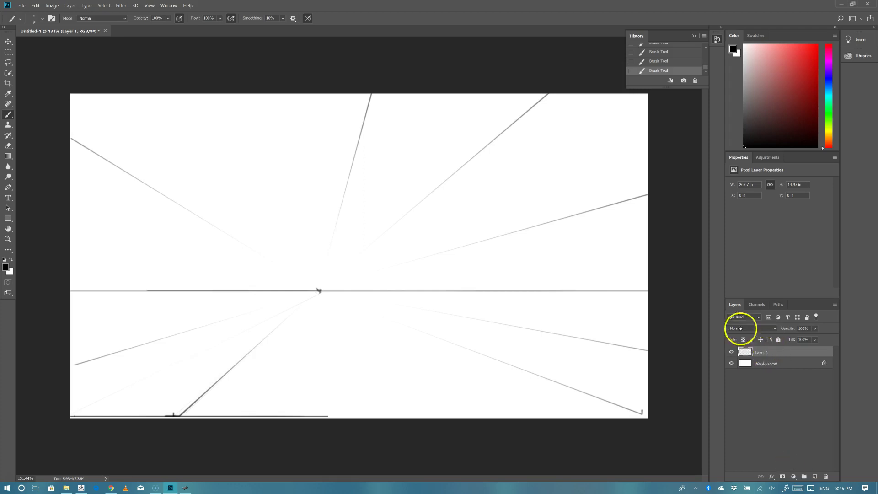
left_click(759, 352)
left_click(760, 354)
double_click(760, 353)
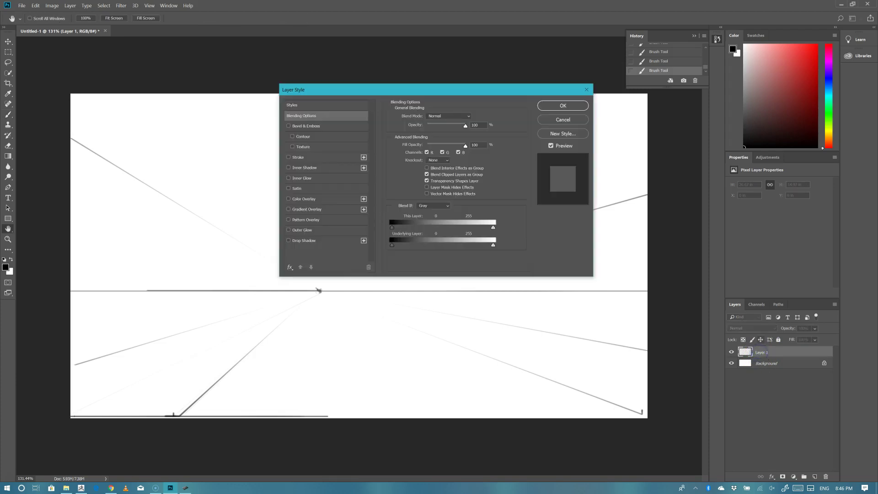
left_click(551, 105)
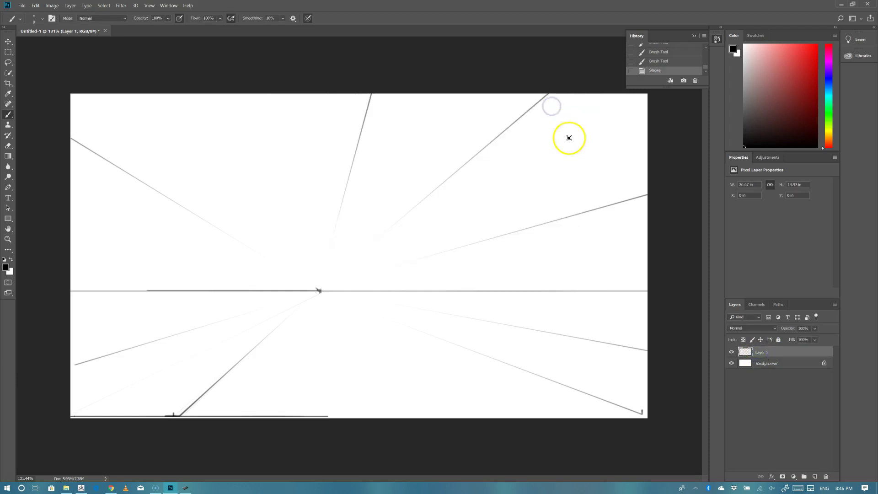
- Rename Layer 1, which holds the perspective lines, as Guide
right_click(760, 354)
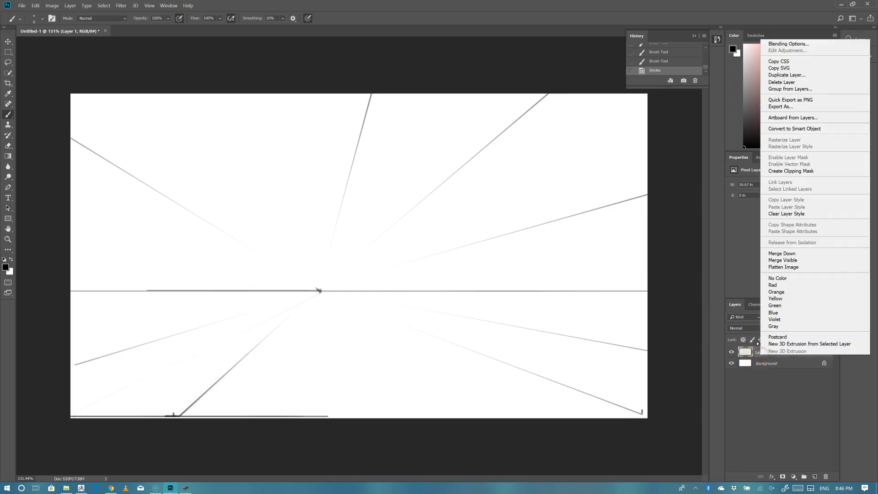
left_click(751, 402)
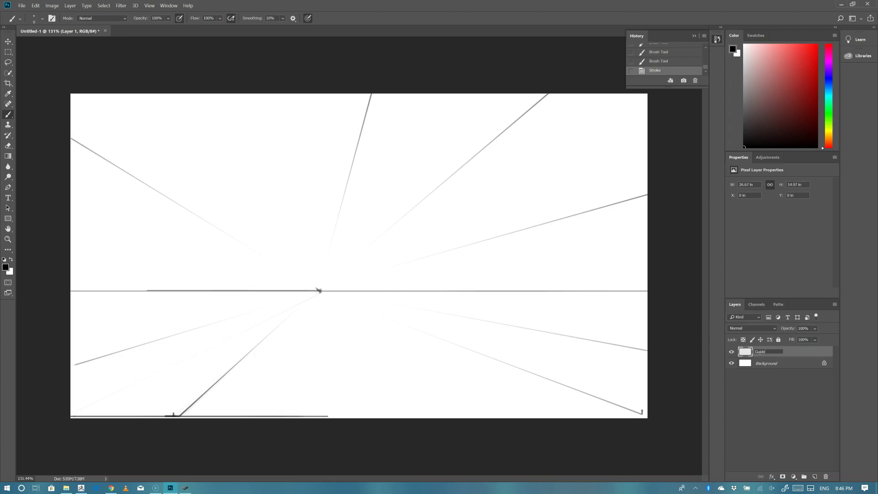
key("Return")
- Add a new empty layer between the Background and Guide layers, and select the Guide layer again
left_click(761, 364)
left_click(815, 476)
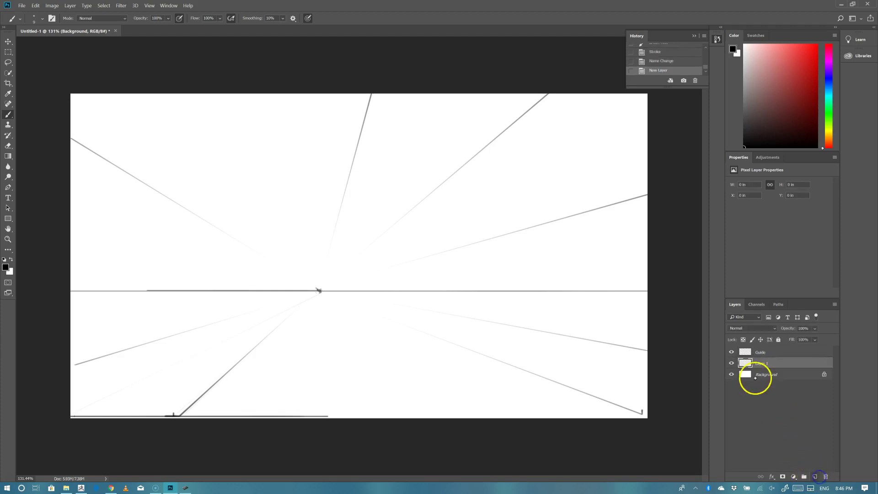
left_click(767, 353)
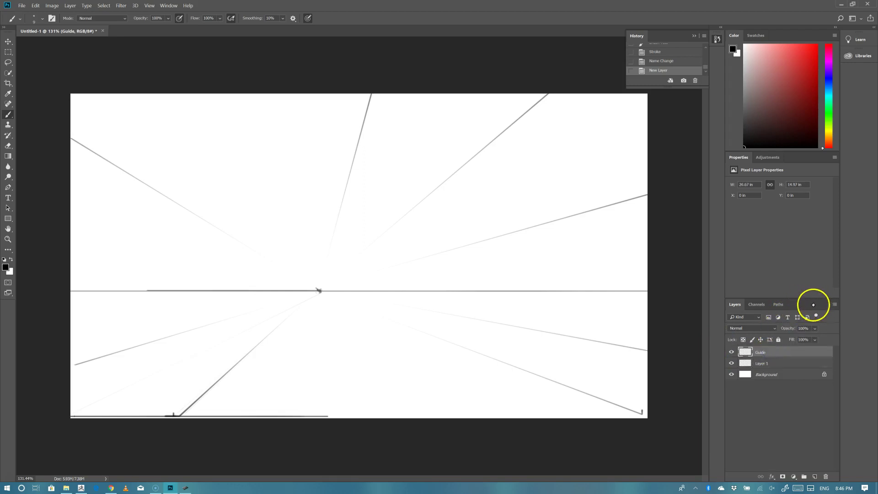
left_click(818, 315)
left_click(817, 317)
left_click(812, 350)
double_click(812, 353)
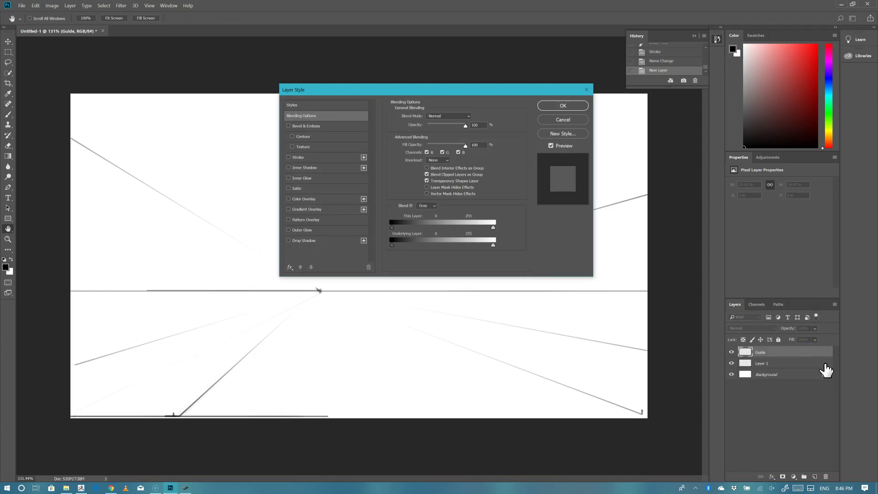
left_click(564, 121)
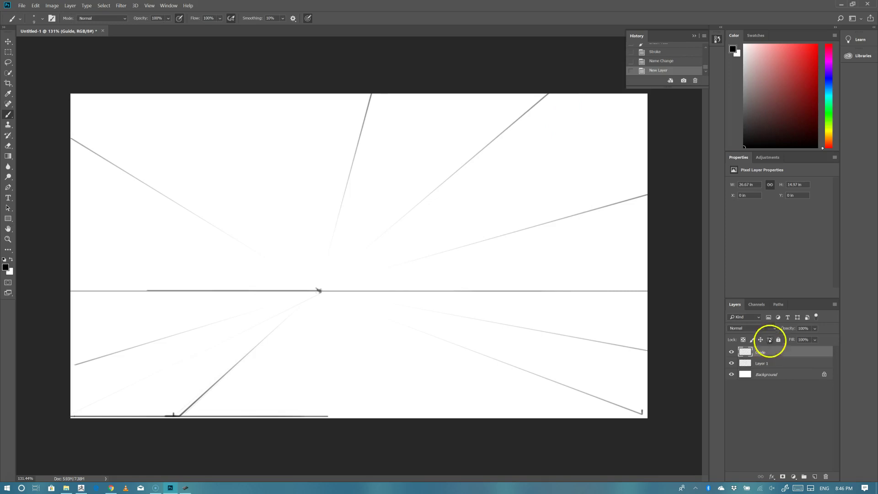
right_click(770, 350)
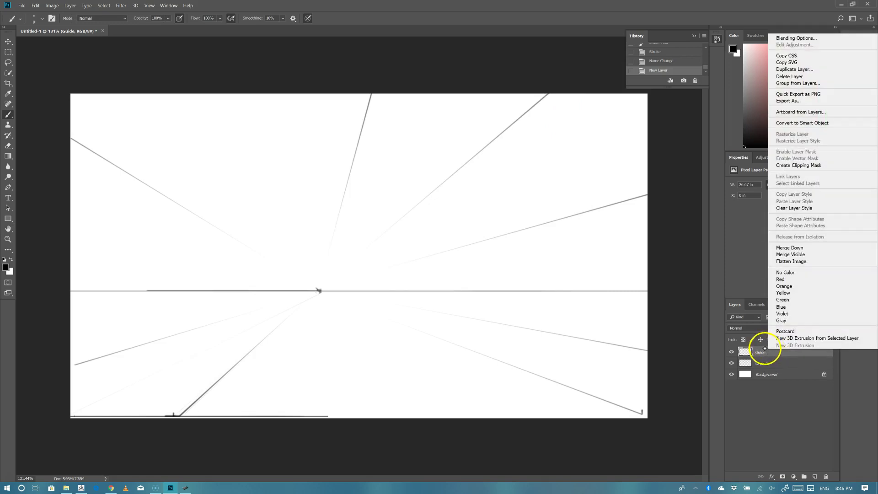
left_click(789, 420)
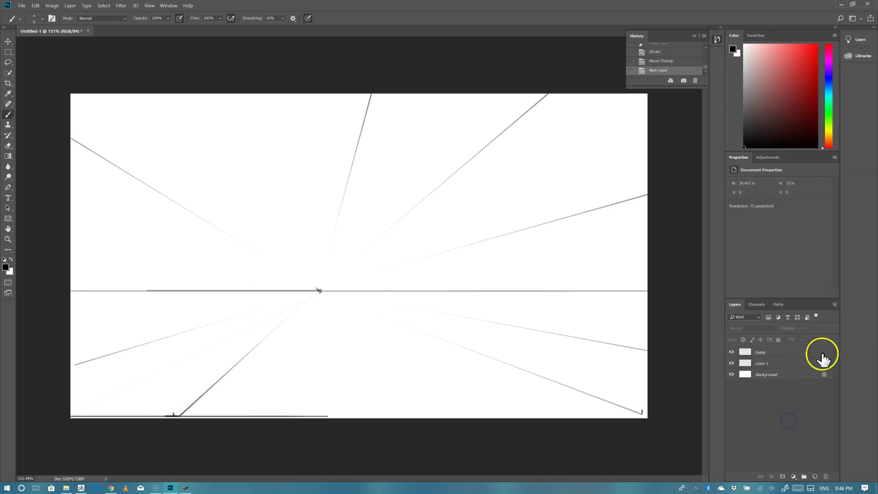
left_click(824, 352)
double_click(822, 356)
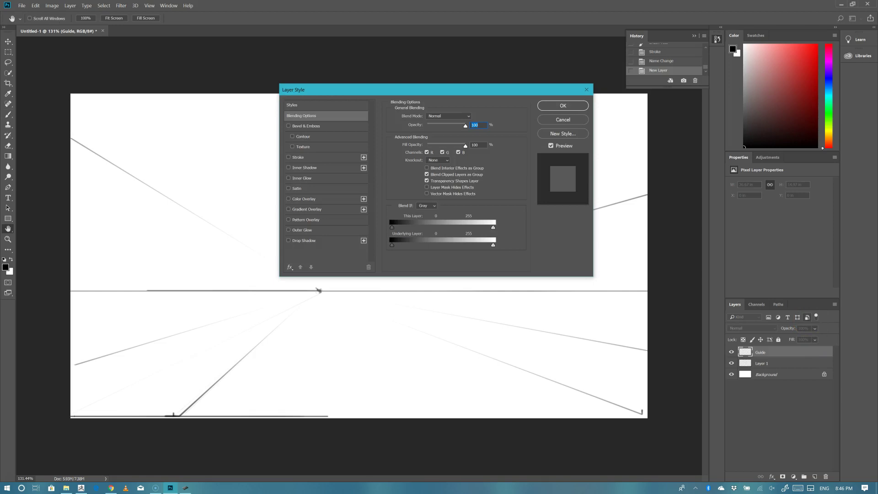
left_click_drag(401, 86, 238, 219)
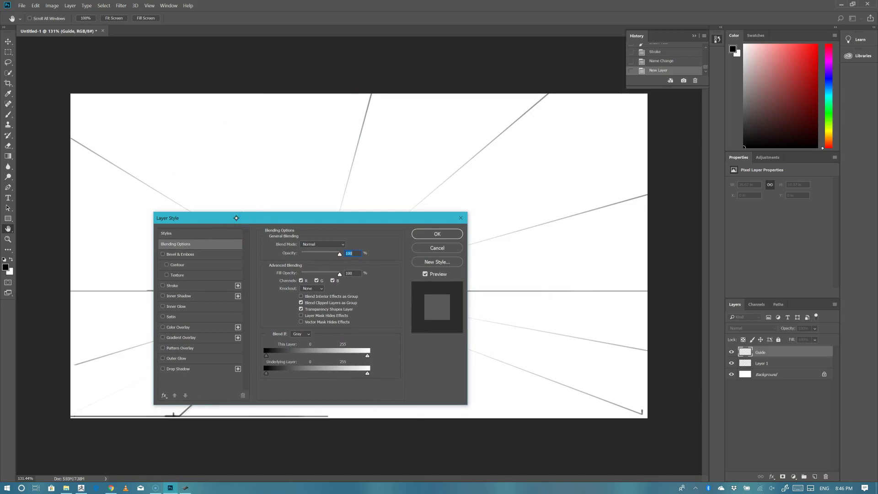
left_click(428, 247)
- Fully lock the Guide layer against editing
key("b")
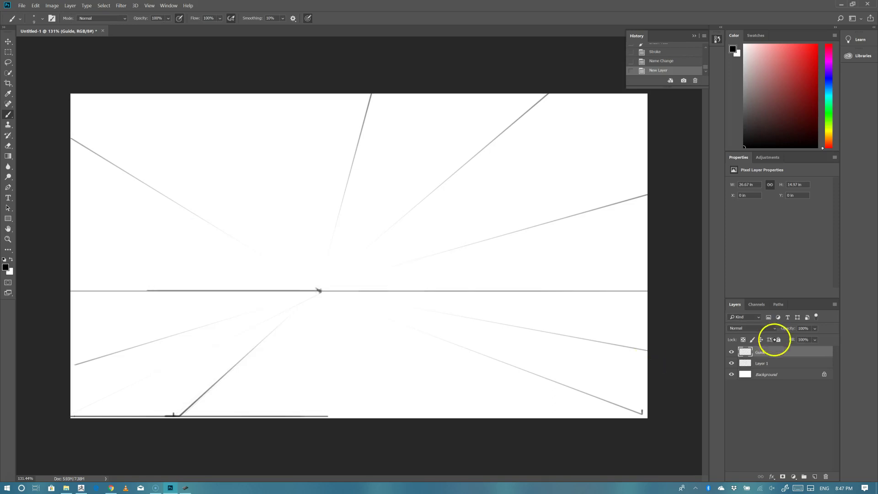
left_click(780, 340)
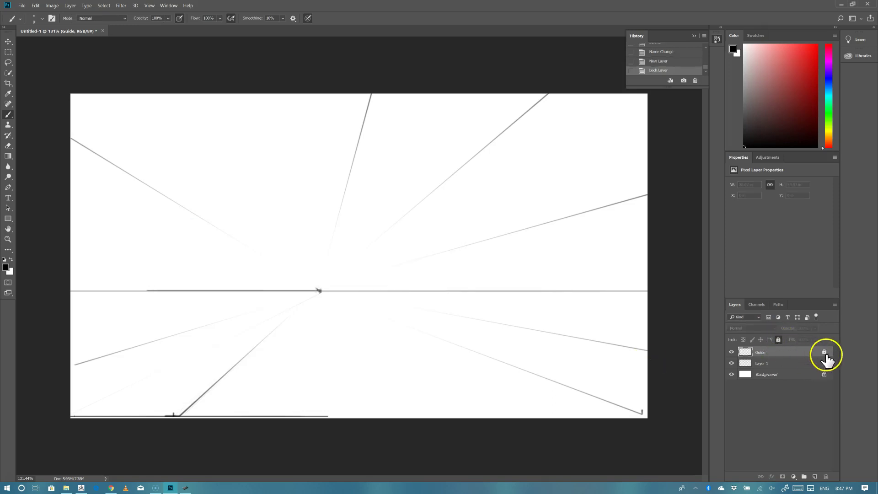
- Select Layer 1, view the first Green Mountains photoset on textures.com in Chrome as a valley reference, and return to Photoshop
left_click(763, 363)
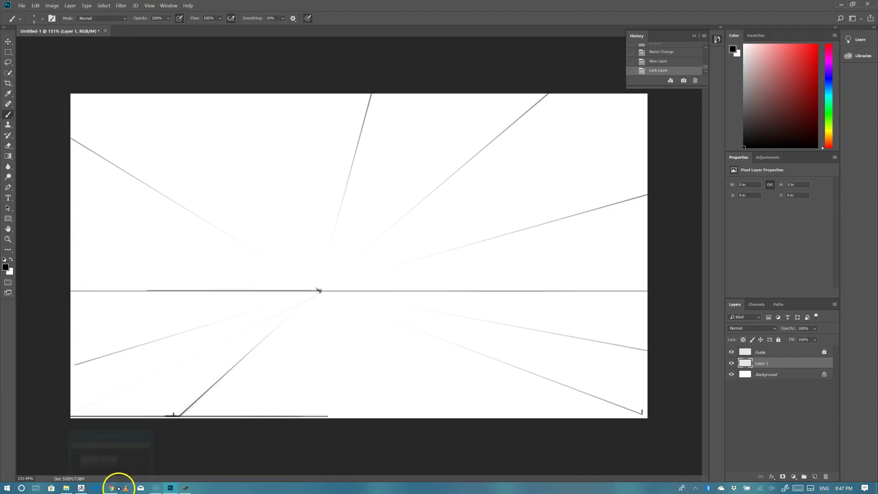
left_click(111, 486)
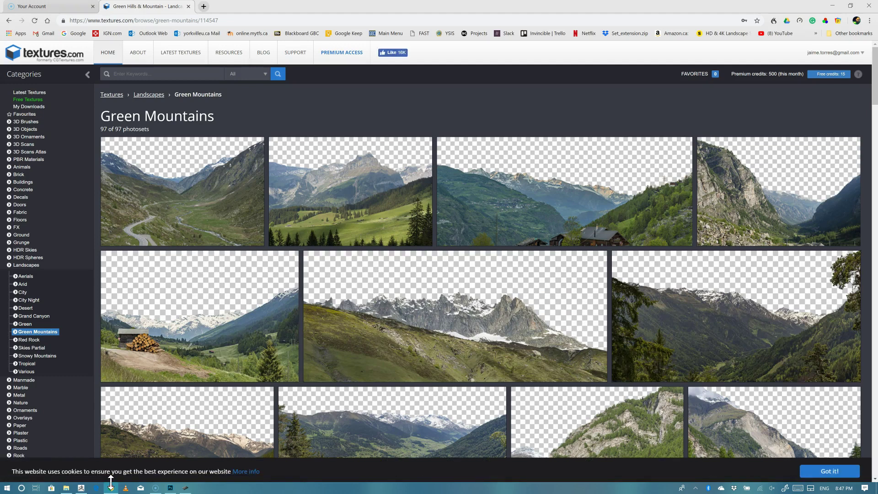
left_click(182, 192)
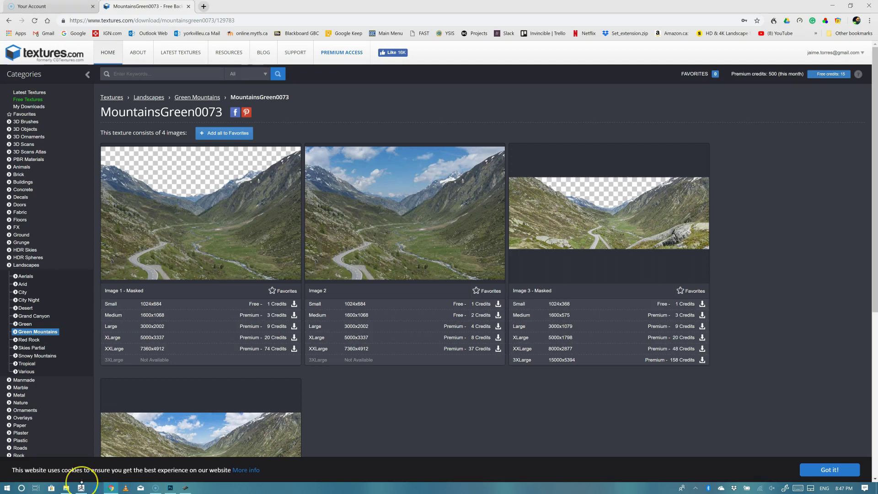
left_click(170, 488)
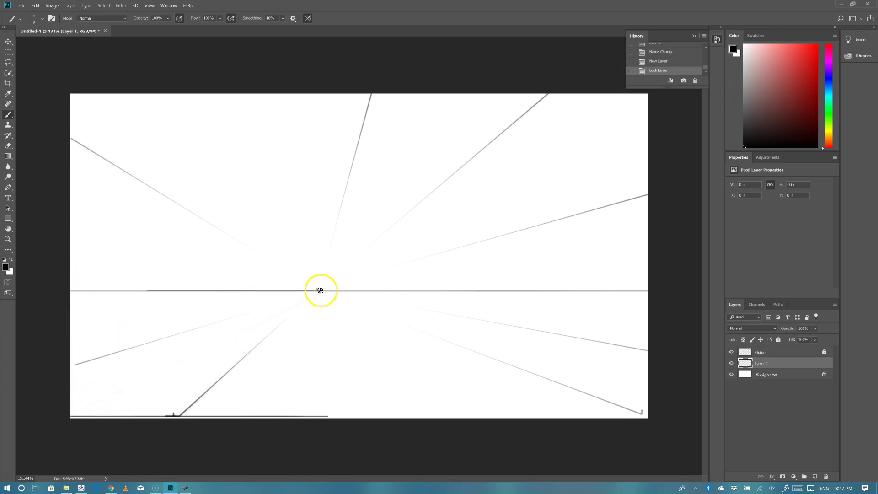
- Sketch both edges of a winding path that widens from the vanishing point on the horizon to the lower-left corner of the canvas
mouse_move(315, 290)
left_mouse_down()
mouse_move(230, 312)
mouse_move(295, 338)
mouse_move(55, 396)
left_mouse_up()
left_click_drag(147, 429, 314, 345)
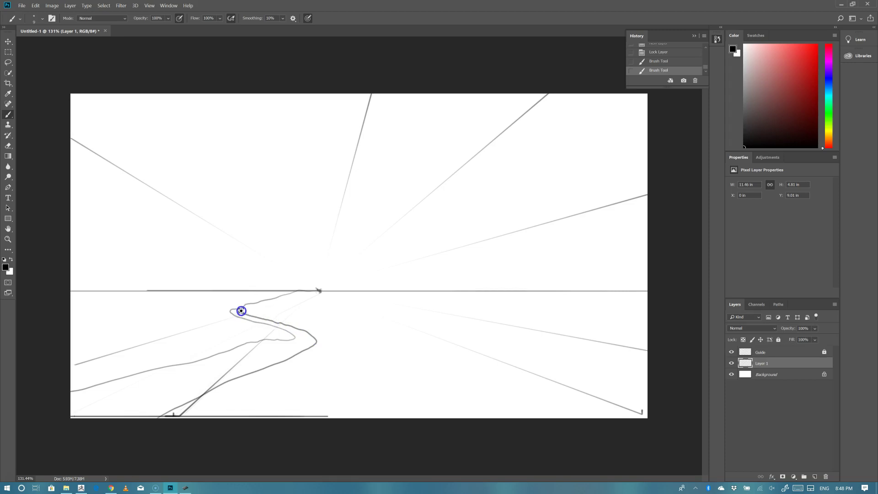
left_click_drag(262, 304, 293, 291)
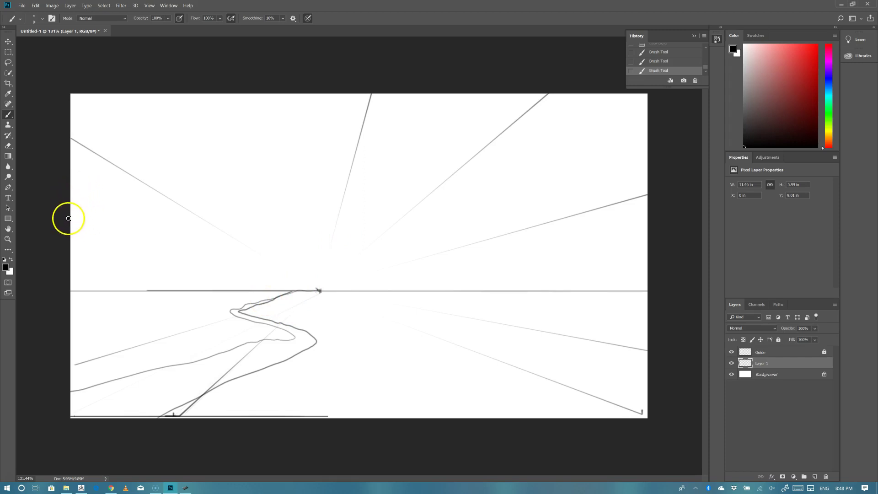
- Sketch two mountain slopes descending from the canvas's left edge towards the path, with valley-floor lines running beside the path
left_click(69, 201)
left_click_drag(123, 225, 202, 274)
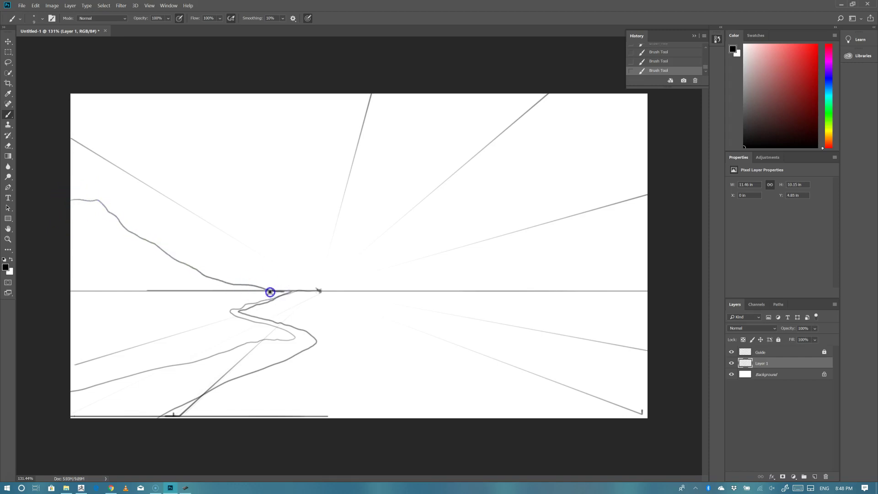
left_click(79, 152)
left_click_drag(68, 216, 110, 260)
mouse_move(186, 309)
left_mouse_down()
mouse_move(231, 320)
mouse_move(227, 329)
left_mouse_up()
left_click_drag(156, 352, 64, 377)
- Sketch a low hill right of the vanishing point, a ridge rising to the right canvas edge, and a winding nearer slope below it
left_click_drag(281, 292, 328, 275)
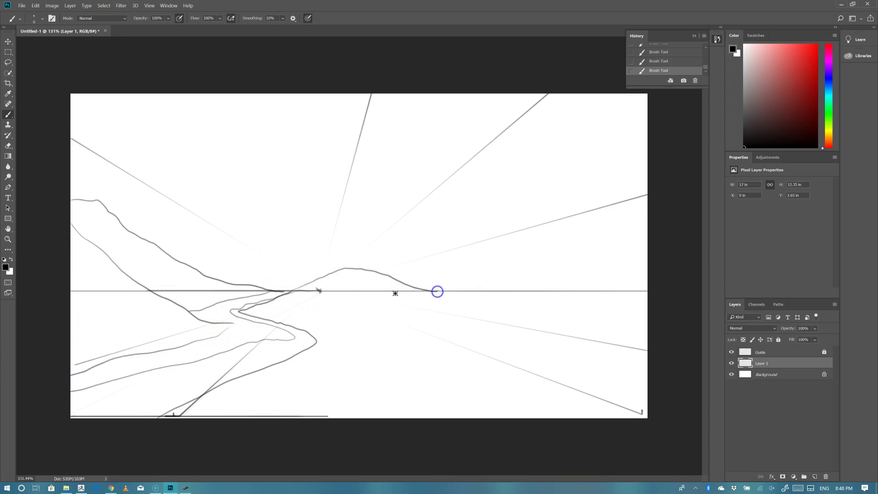
left_click_drag(394, 300, 559, 216)
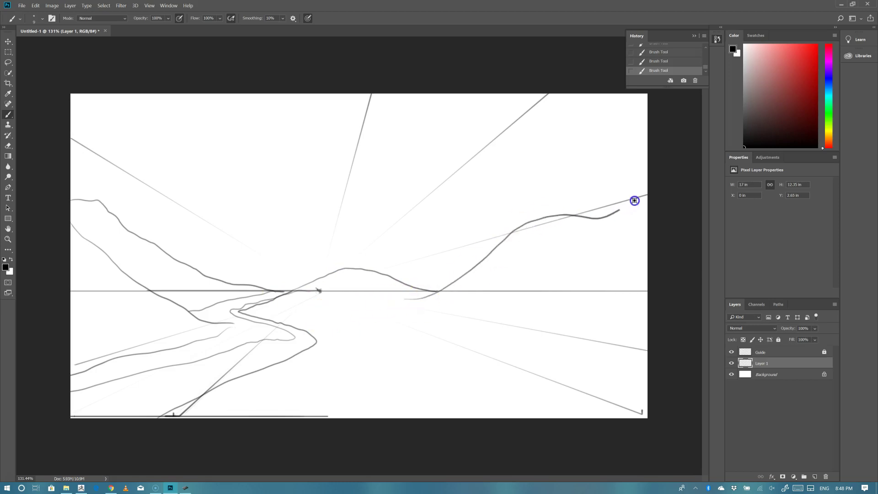
left_click_drag(406, 298, 398, 305)
left_click_drag(452, 318, 460, 323)
left_click_drag(386, 386, 384, 387)
mouse_move(442, 366)
left_mouse_down()
mouse_move(433, 361)
mouse_move(667, 235)
left_mouse_up()
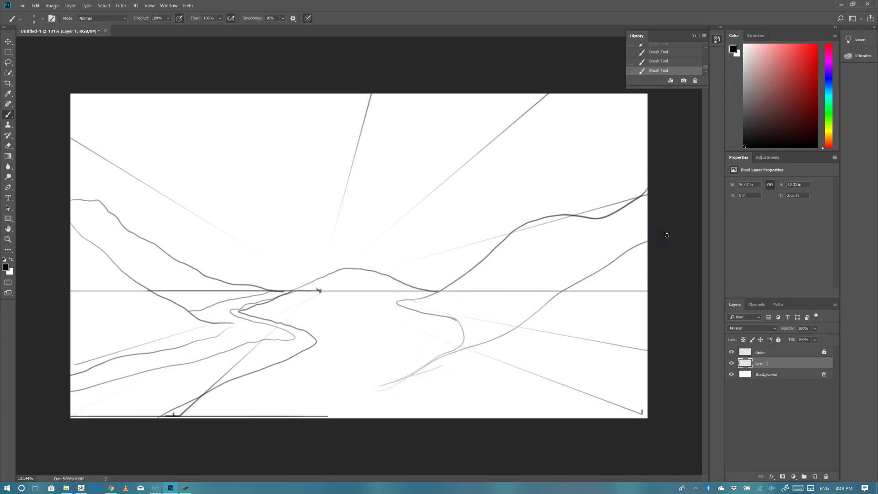
- Add a short curved foreground bank near the bottom middle of the canvas and low distant hills along the horizon
mouse_move(405, 381)
left_mouse_down()
mouse_move(353, 398)
mouse_move(393, 414)
left_mouse_up()
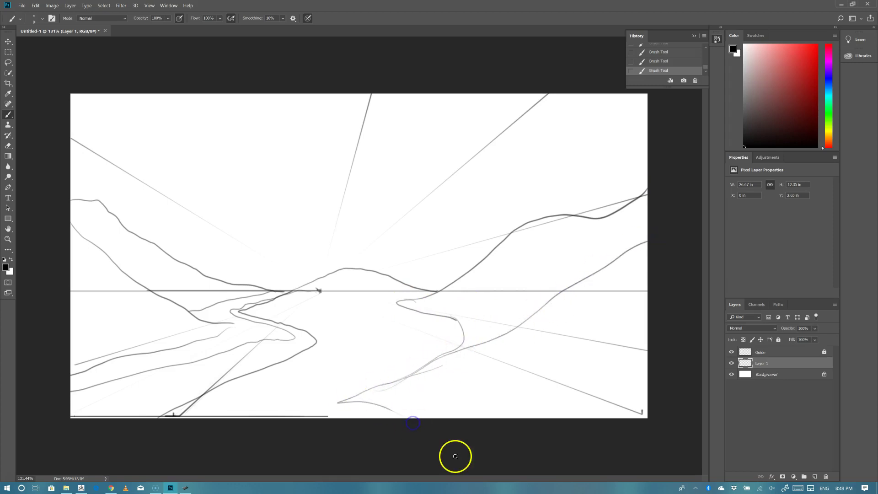
mouse_move(196, 273)
left_mouse_down()
mouse_move(254, 265)
mouse_move(296, 283)
mouse_move(273, 266)
mouse_move(433, 273)
left_mouse_up()
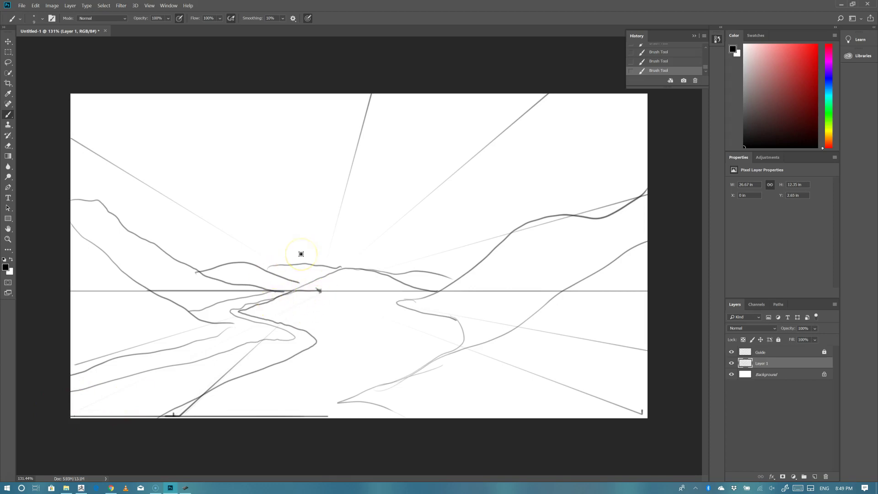
left_click_drag(269, 266, 272, 265)
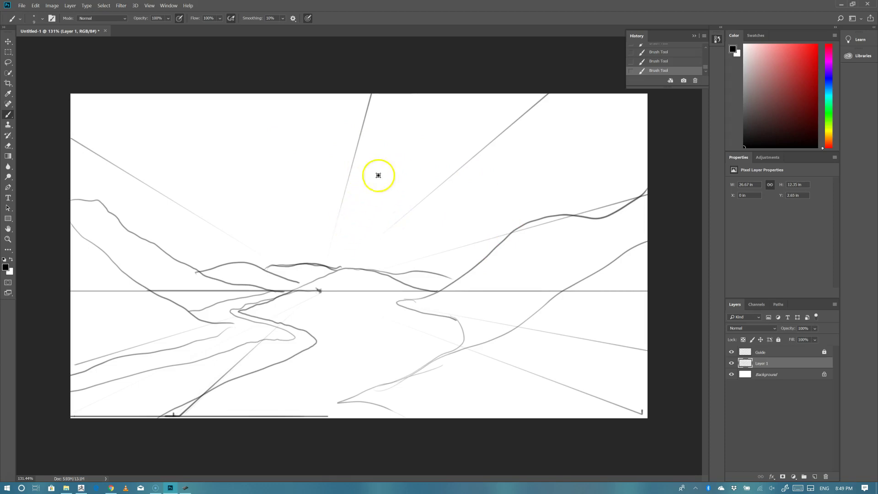
- Outline two floating rocks tapering downward in the sky, one right of centre and one running off the canvas's left edge
left_click(355, 151)
left_click_drag(444, 153, 463, 161)
left_click_drag(360, 156, 359, 156)
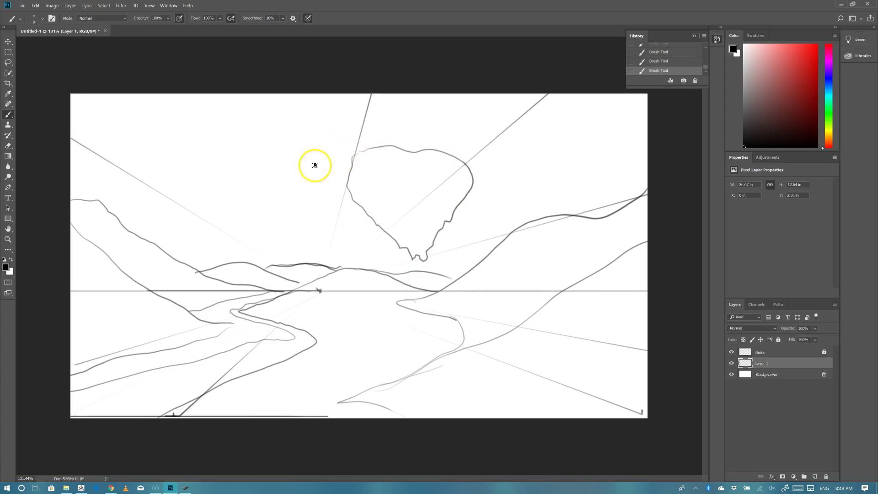
left_click_drag(74, 116, 99, 113)
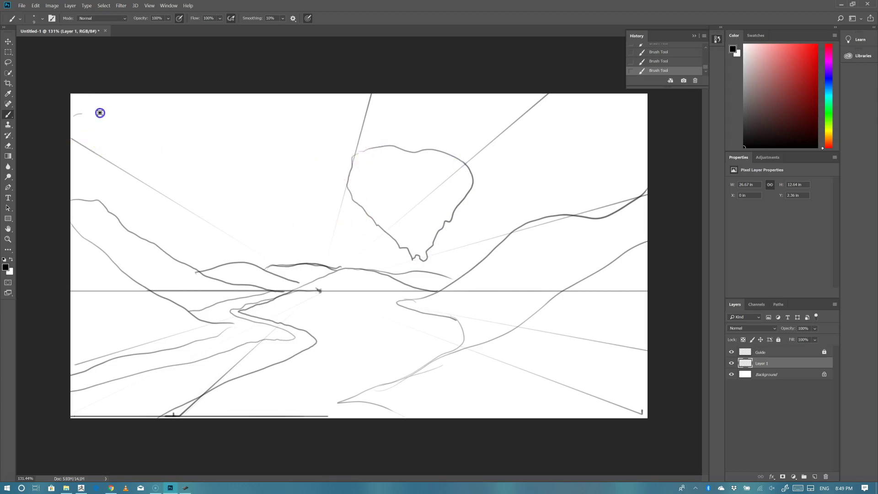
mouse_move(204, 194)
left_mouse_down()
mouse_move(187, 227)
mouse_move(147, 220)
mouse_move(168, 238)
mouse_move(146, 219)
left_mouse_up()
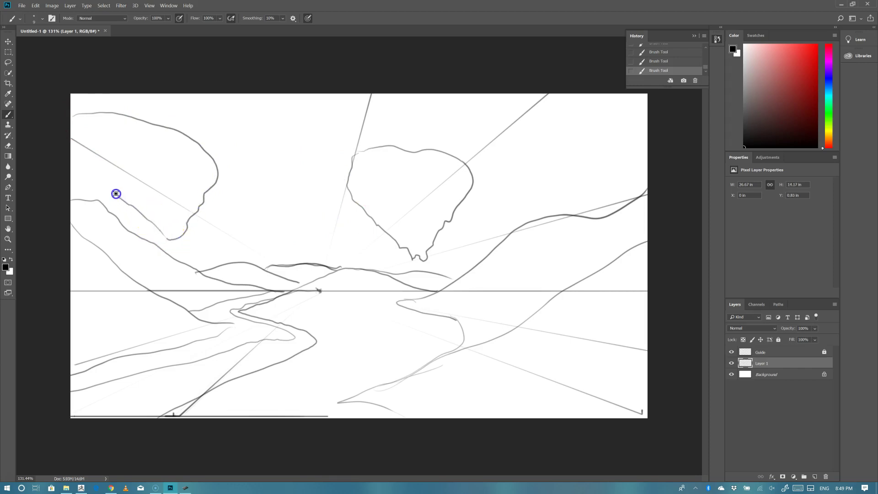
left_click_drag(83, 161, 72, 135)
- Unlock the Guide layer and lower its opacity to 4%
left_click(825, 352)
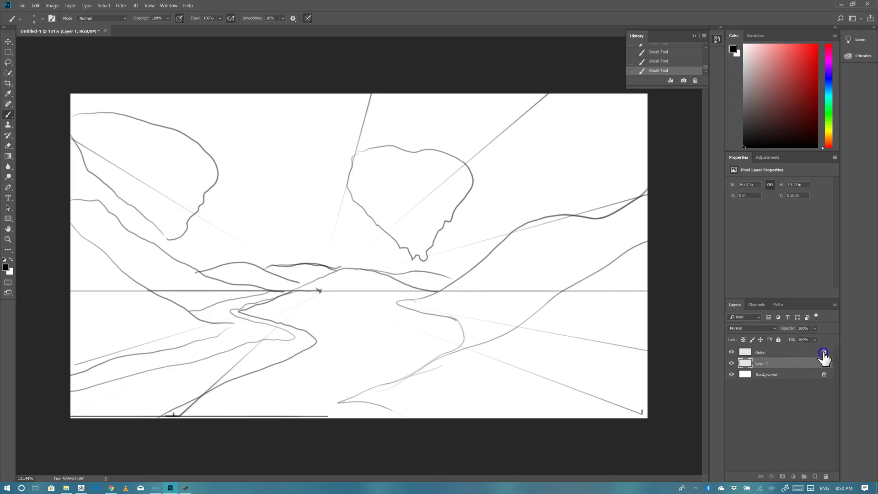
left_click(762, 353)
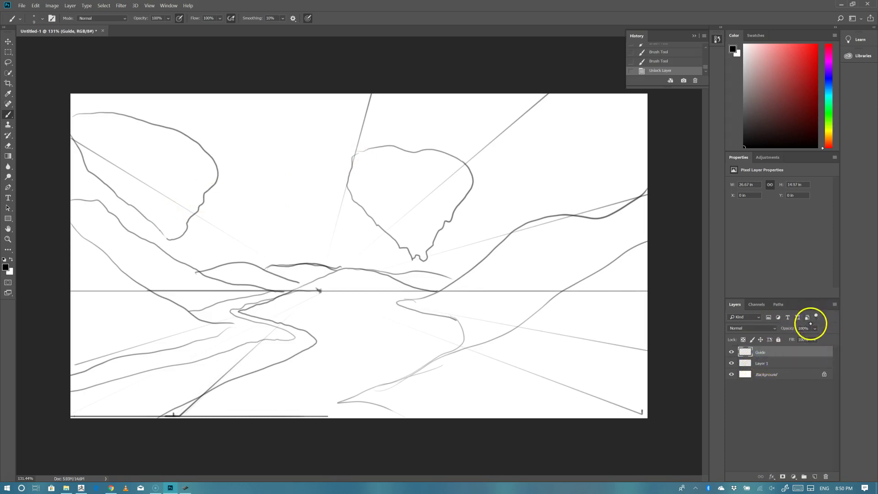
left_click(814, 328)
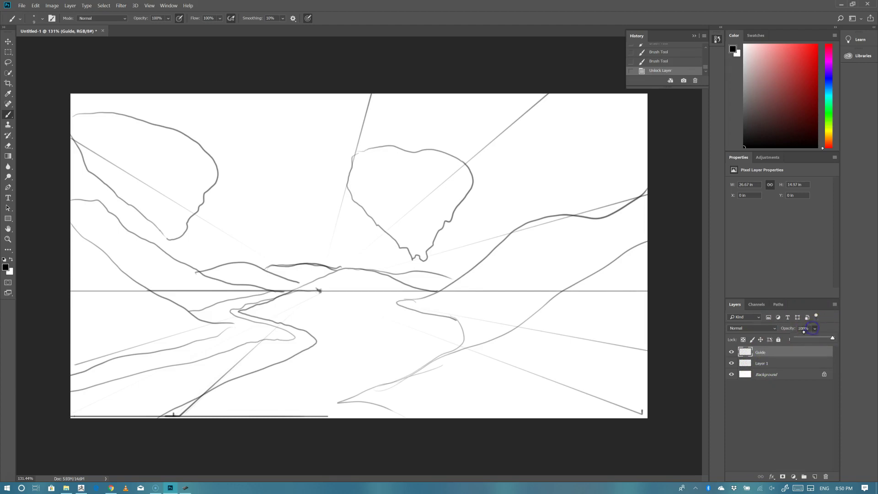
left_click_drag(811, 338, 812, 338)
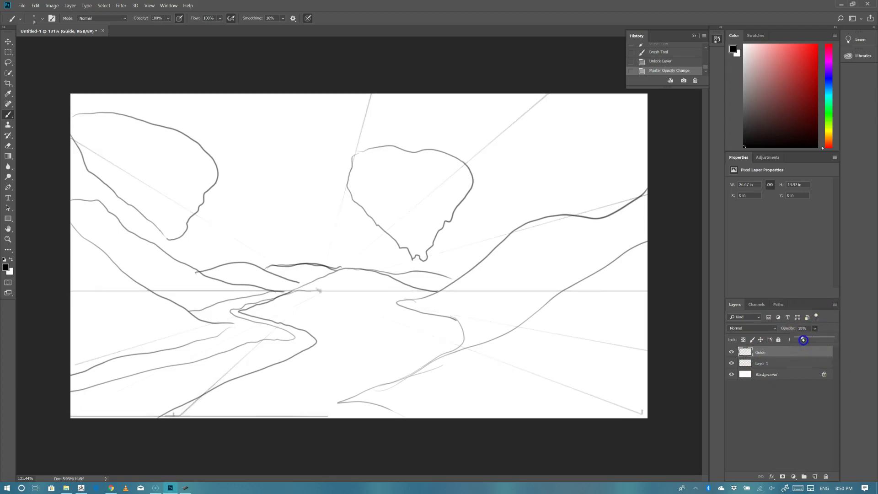
left_click_drag(799, 341, 798, 339)
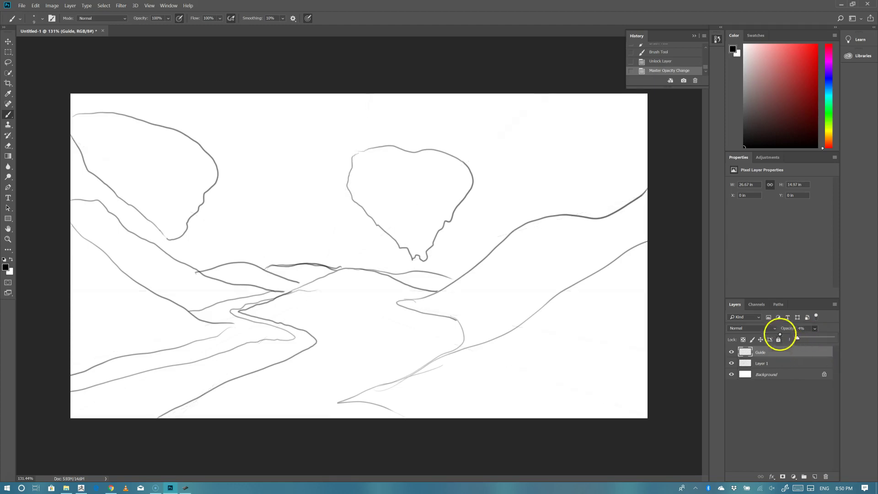
left_click(752, 422)
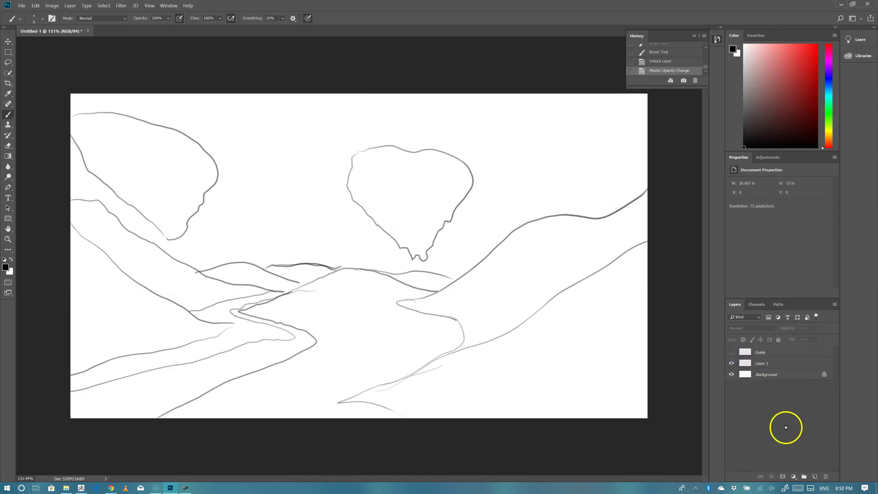
left_click(731, 353)
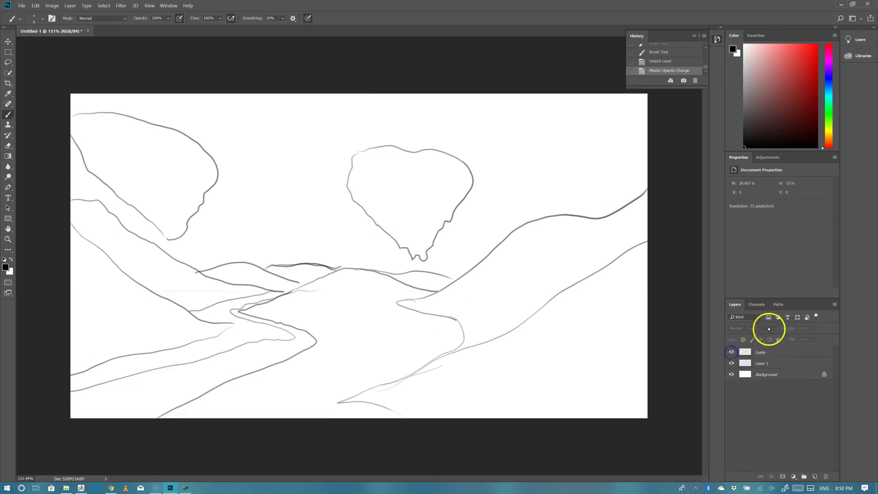
left_click(775, 353)
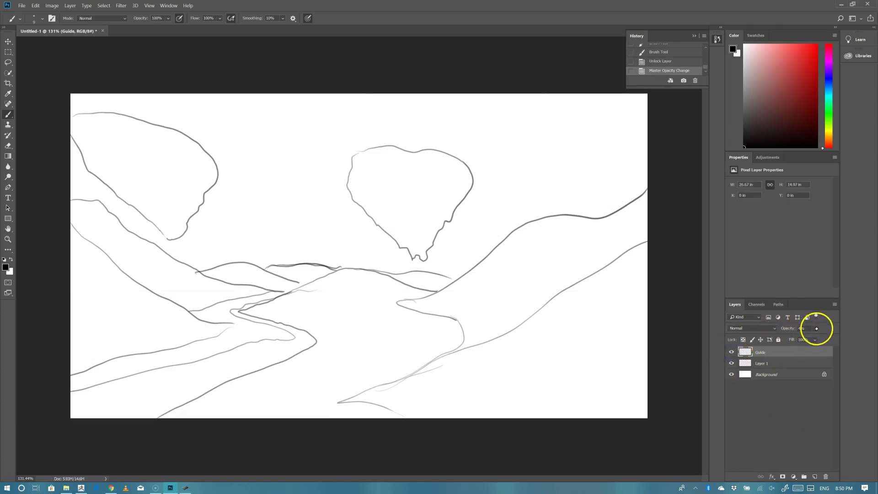
left_click(816, 329)
right_click(817, 330)
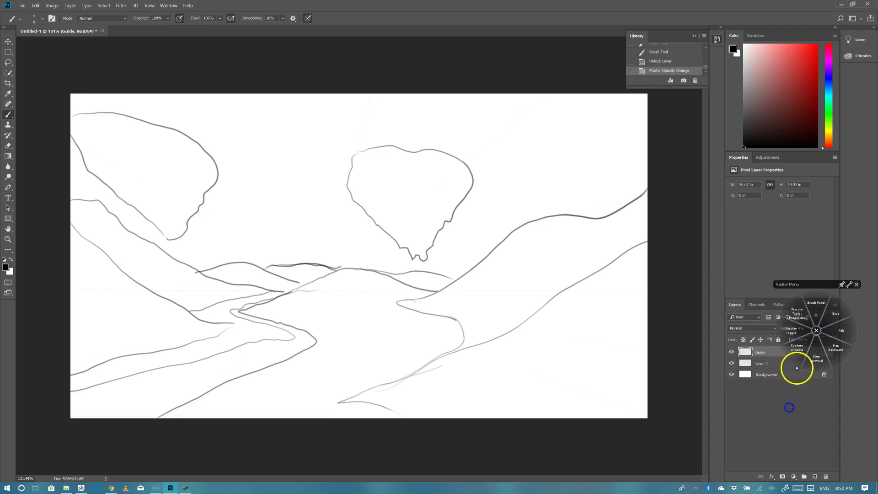
left_click(790, 404)
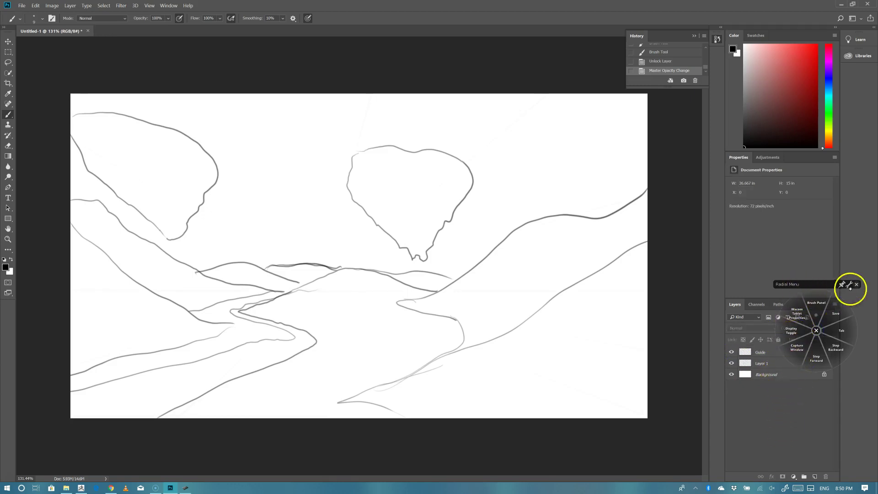
left_click(856, 284)
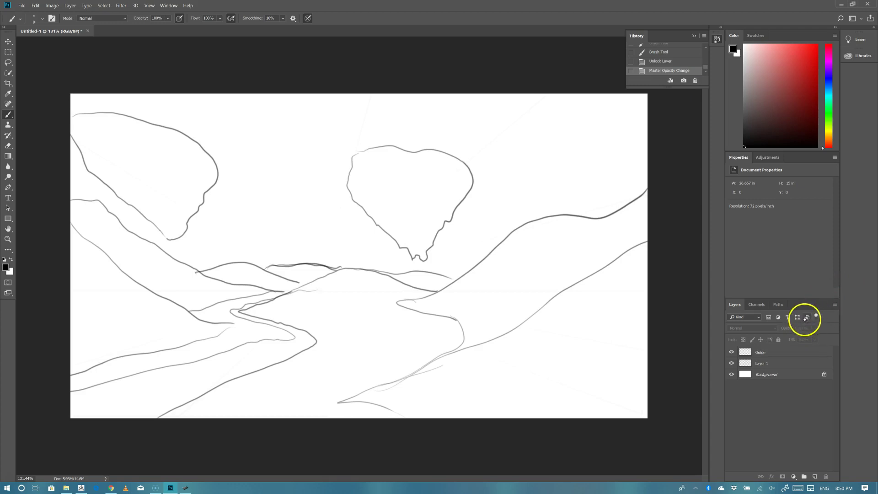
- Set the Guide layer's opacity to 25%
left_click(771, 354)
left_click(815, 328)
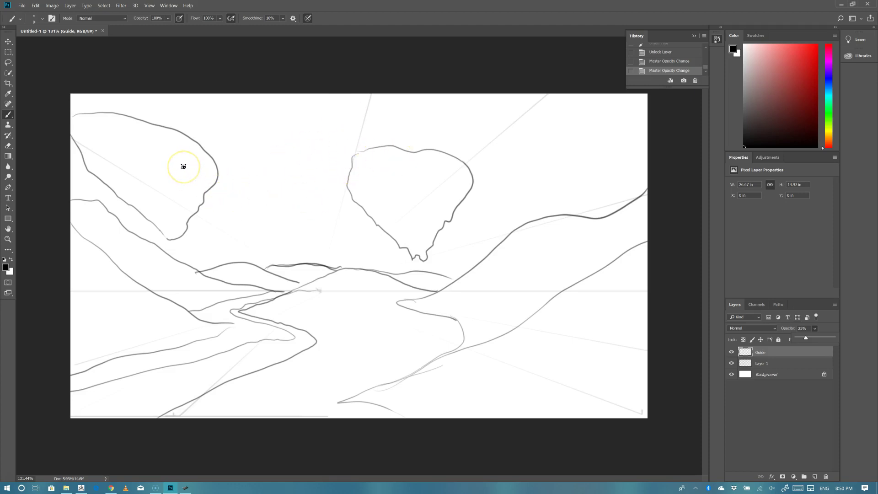
- Paint short strokes on the Guide layer along the left side and above the top of the right-hand floating rock
mouse_move(349, 173)
left_mouse_down()
mouse_move(352, 153)
mouse_move(348, 186)
left_mouse_up()
left_click_drag(350, 176, 350, 184)
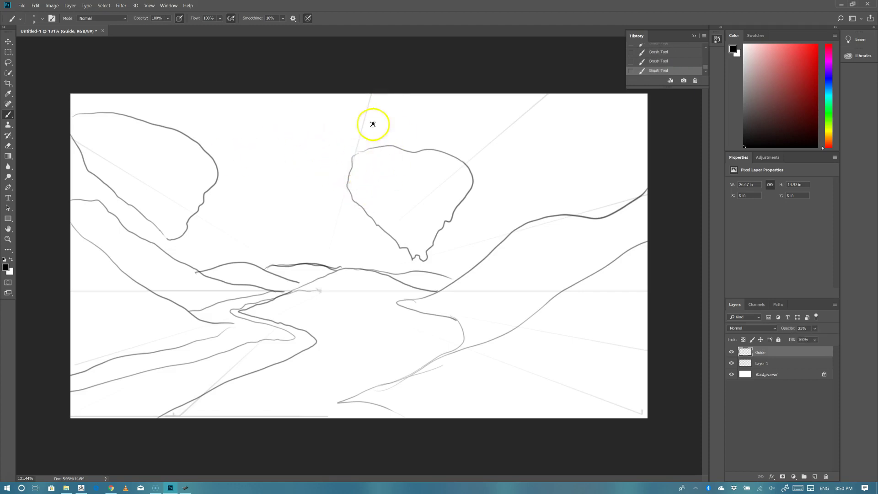
left_click_drag(378, 149, 372, 146)
- On Layer 1, sketch a low flat-roofed structure with slanted supports on the upper-left top of the right-hand floating rock
left_click(762, 363)
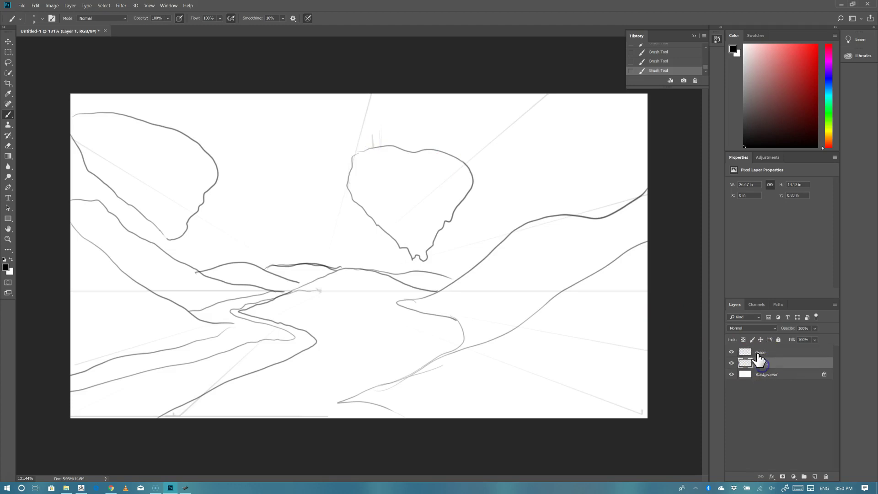
left_click_drag(370, 137, 370, 137)
scroll(383, 132, "up", 6)
scroll(383, 132, "up", 4)
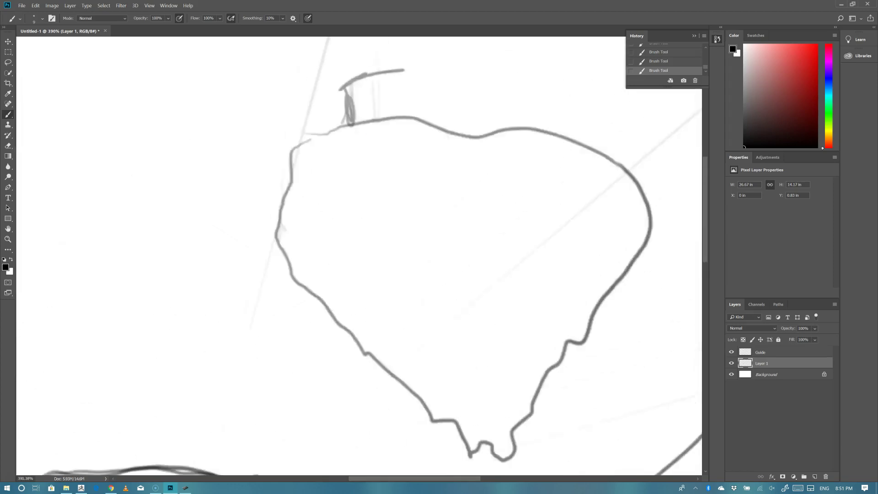
left_click_drag(373, 213, 374, 270)
mouse_move(355, 216)
left_mouse_down()
mouse_move(436, 216)
mouse_move(427, 221)
mouse_move(426, 258)
left_mouse_up()
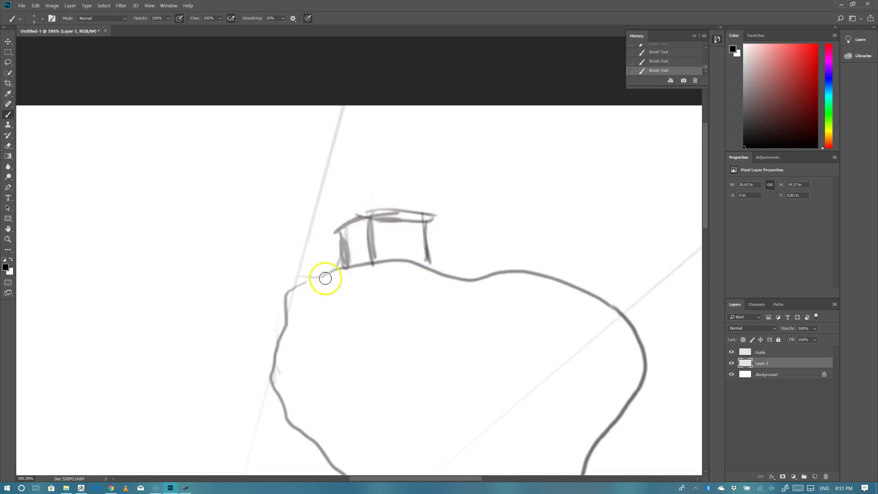
mouse_move(331, 259)
left_mouse_down()
mouse_move(344, 246)
mouse_move(342, 224)
mouse_move(326, 271)
mouse_move(346, 228)
mouse_move(361, 264)
left_mouse_up()
left_click_drag(373, 225, 355, 269)
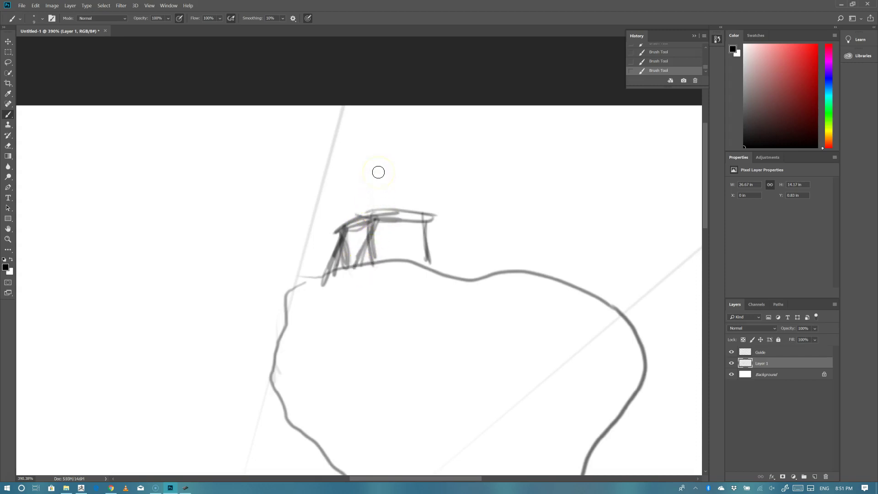
- Sketch a narrower second tier leaning to the left on the flat roof of the structure
mouse_move(375, 218)
left_mouse_down()
mouse_move(374, 257)
mouse_move(369, 212)
mouse_move(378, 223)
mouse_move(376, 198)
mouse_move(376, 212)
left_mouse_up()
mouse_move(351, 184)
left_mouse_down()
mouse_move(357, 210)
mouse_move(377, 184)
left_mouse_up()
left_click_drag(374, 178, 340, 182)
left_click_drag(315, 143, 346, 181)
mouse_move(332, 157)
left_mouse_down()
mouse_move(355, 156)
mouse_move(380, 184)
left_mouse_up()
left_click_drag(323, 140, 325, 161)
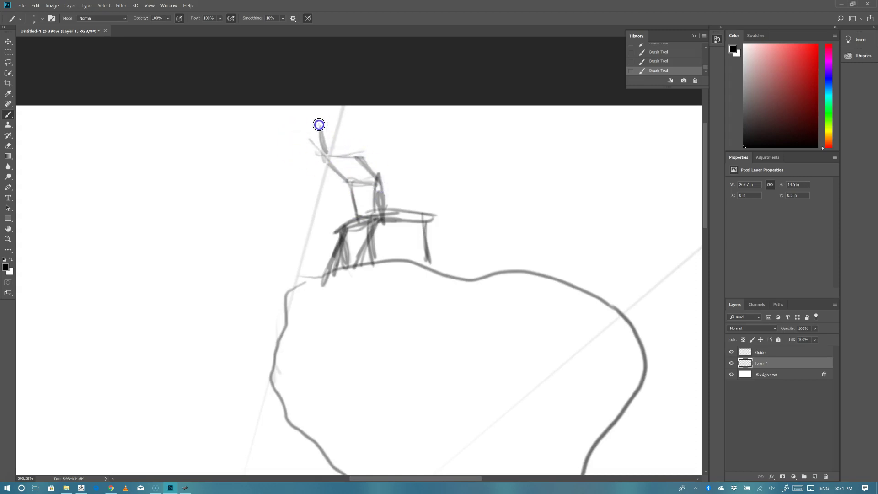
- Add a boxy top section and a slanted right side to the structure, with darker strokes joining its tiers
mouse_move(315, 118)
left_mouse_down()
mouse_move(351, 119)
mouse_move(329, 110)
mouse_move(324, 122)
mouse_move(359, 113)
mouse_move(356, 166)
mouse_move(358, 130)
mouse_move(365, 172)
left_mouse_up()
mouse_move(355, 121)
left_mouse_down()
mouse_move(381, 123)
mouse_move(363, 117)
mouse_move(376, 121)
mouse_move(373, 150)
mouse_move(375, 128)
mouse_move(384, 155)
mouse_move(415, 183)
left_mouse_up()
mouse_move(375, 144)
left_mouse_down()
mouse_move(419, 185)
mouse_move(421, 232)
left_mouse_up()
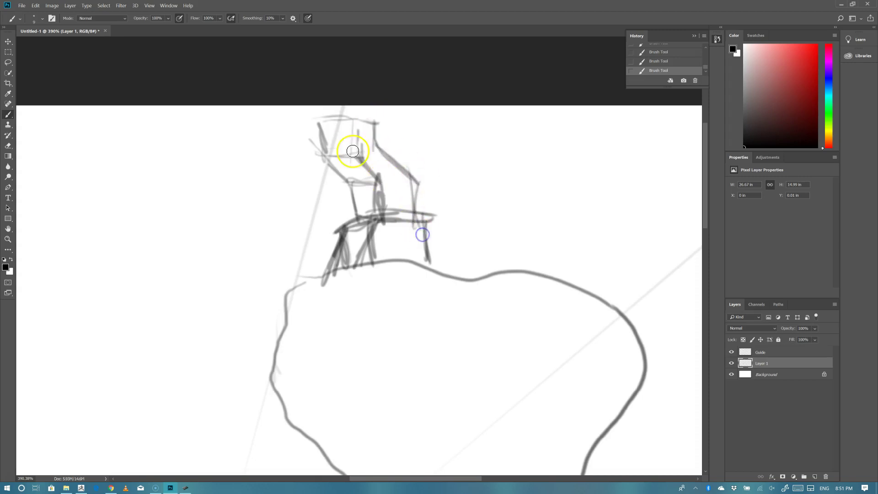
mouse_move(354, 148)
left_mouse_down()
mouse_move(343, 174)
mouse_move(375, 174)
mouse_move(349, 192)
mouse_move(331, 157)
mouse_move(362, 188)
mouse_move(321, 157)
mouse_move(357, 143)
mouse_move(358, 151)
mouse_move(373, 148)
mouse_move(344, 137)
mouse_move(382, 180)
mouse_move(394, 162)
left_mouse_up()
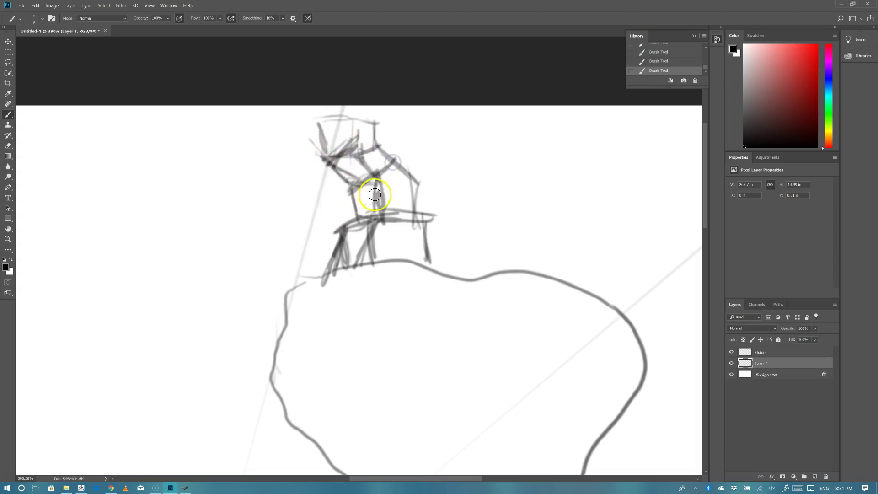
- Reinforce the lower-left corner and top edge of the boxy top section on the right-hand rock's structure
left_click_drag(325, 155, 328, 155)
left_click_drag(323, 119, 353, 115)
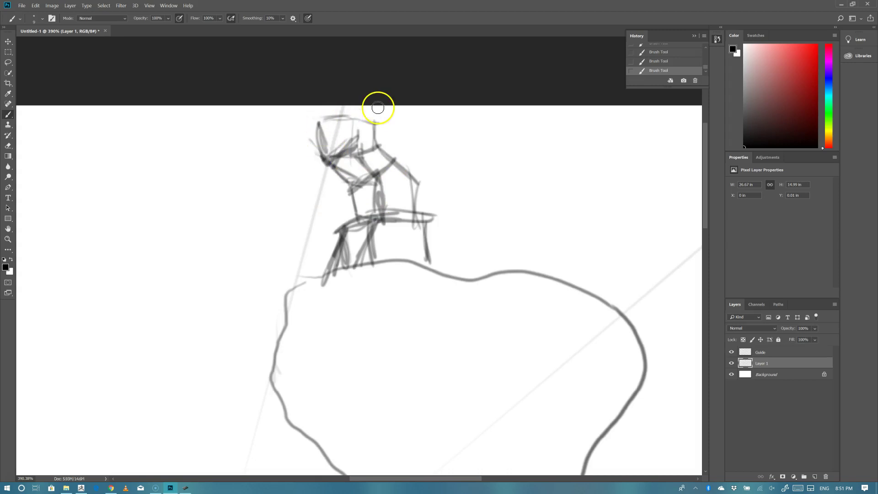
scroll(378, 107, "down", 5)
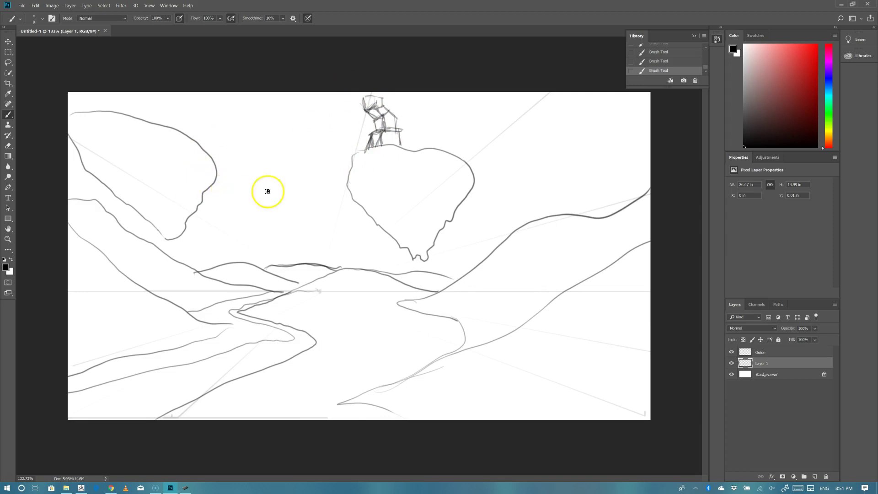
- Sketch a suspension bridge between the two floating rocks, with a gently arched deck, two peaked towers and hanging cables
left_click_drag(352, 173, 353, 174)
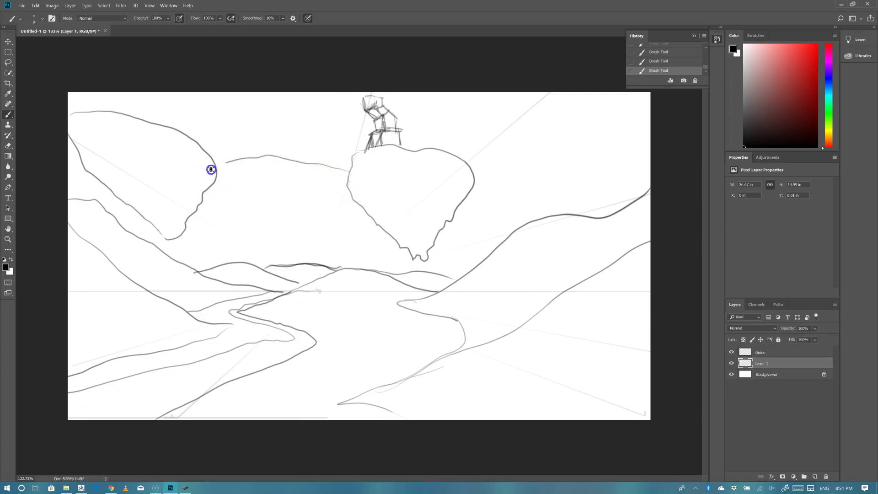
left_click_drag(212, 156, 357, 166)
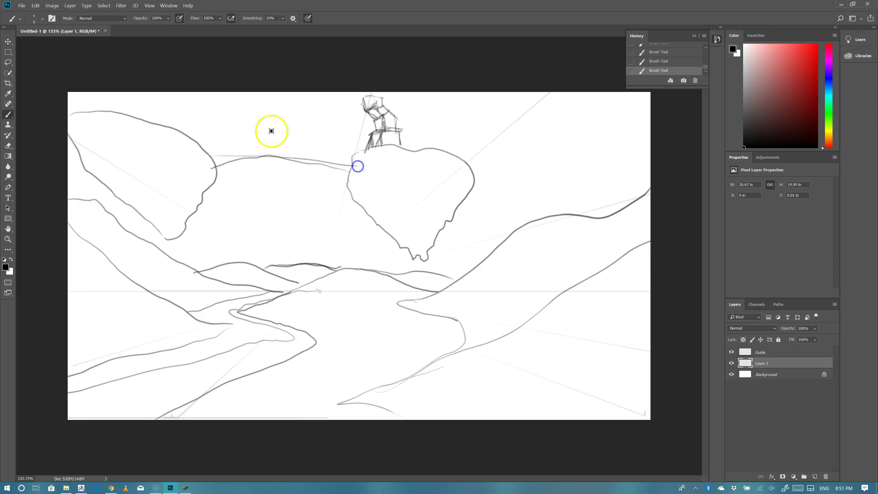
left_click_drag(195, 139, 222, 123)
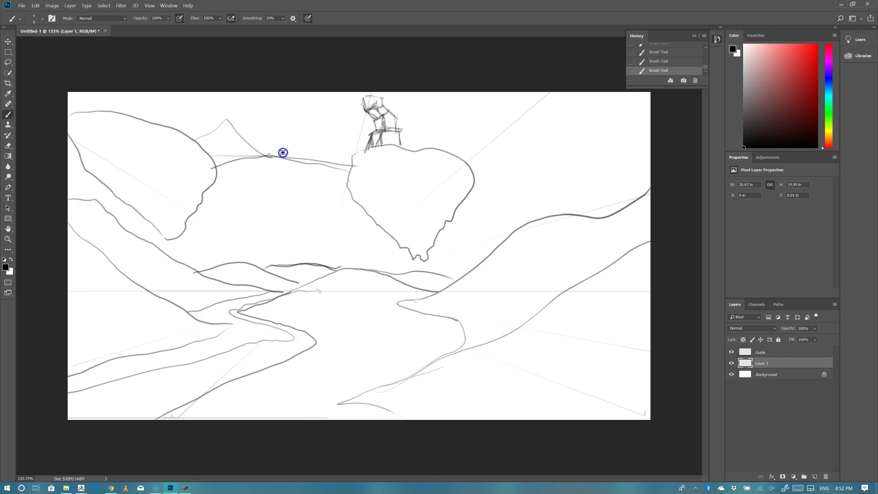
left_click_drag(356, 166, 359, 167)
mouse_move(190, 137)
left_mouse_down()
mouse_move(233, 124)
mouse_move(210, 158)
left_mouse_up()
left_click_drag(227, 122, 238, 154)
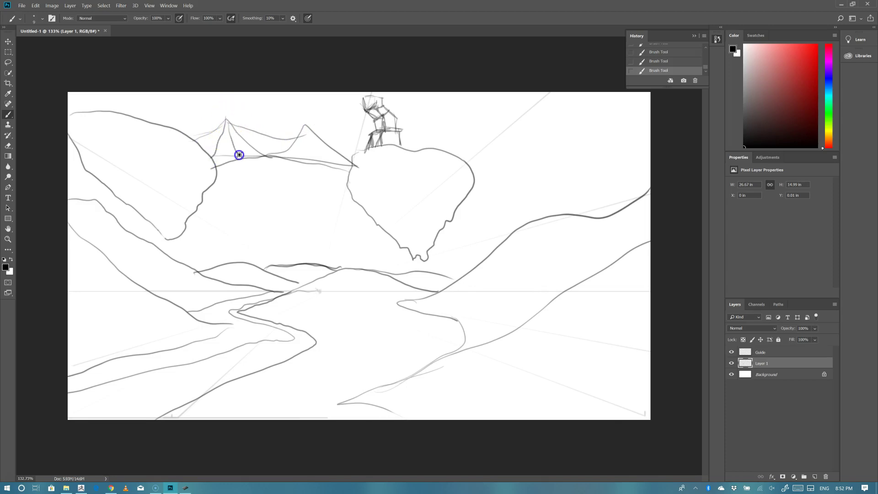
left_click_drag(306, 127, 301, 153)
- Sketch a leaning boxy structure with a curved support on the left edge of the right-hand floating rock
left_click_drag(346, 133, 359, 156)
left_click_drag(360, 157, 360, 156)
scroll(337, 131, "up", 5)
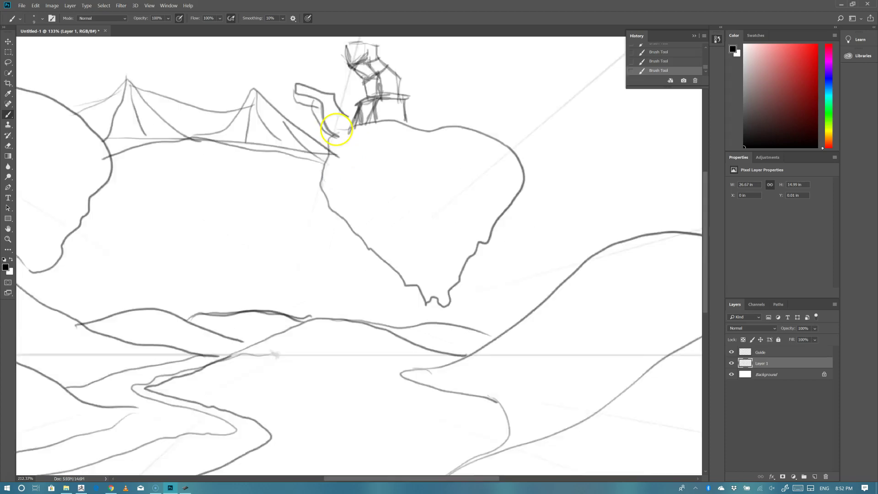
left_click_drag(268, 185, 267, 203)
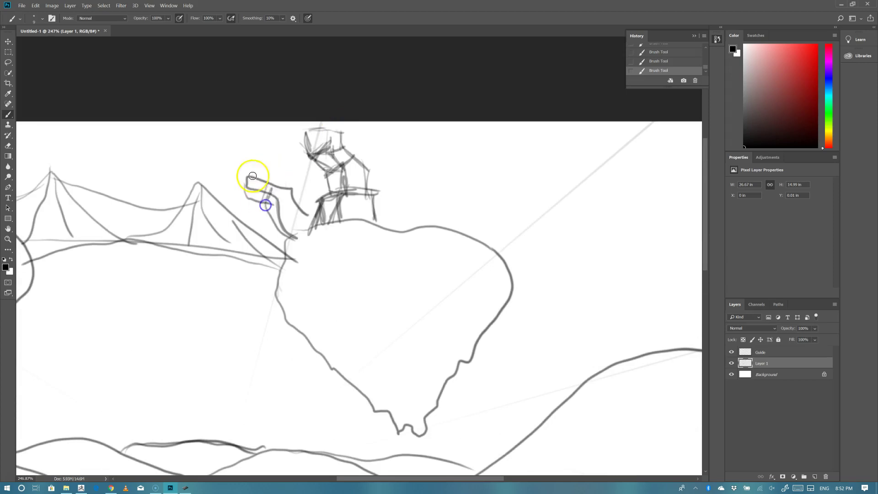
mouse_move(313, 220)
left_mouse_down()
mouse_move(291, 236)
mouse_move(290, 255)
left_mouse_up()
- Sketch a row of small box-shaped buildings with slanted roofs down the right slope of the left-hand floating rock's top
scroll(261, 284, "left", 5)
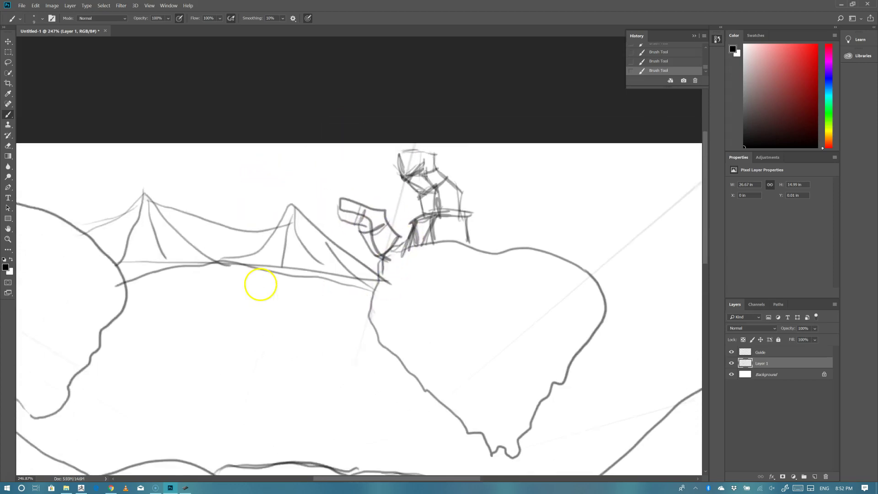
mouse_move(137, 216)
left_mouse_down()
mouse_move(143, 199)
mouse_move(182, 205)
mouse_move(169, 198)
mouse_move(165, 228)
left_mouse_up()
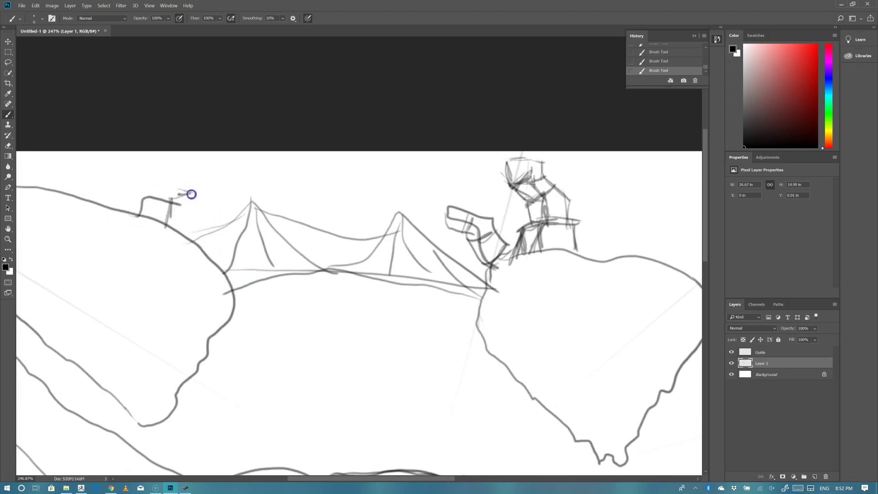
left_click_drag(212, 222, 212, 255)
mouse_move(185, 204)
left_mouse_down()
mouse_move(186, 244)
mouse_move(211, 233)
left_mouse_up()
left_click_drag(185, 217, 219, 241)
mouse_move(166, 223)
left_mouse_down()
mouse_move(190, 219)
mouse_move(157, 224)
mouse_move(157, 202)
mouse_move(145, 210)
mouse_move(166, 172)
mouse_move(157, 190)
mouse_move(168, 198)
mouse_move(136, 182)
mouse_move(78, 198)
left_mouse_up()
- Add a deeper double arch beneath the bridge deck and strengthen both towers and the main cable with darker strokes
left_click_drag(226, 293, 338, 271)
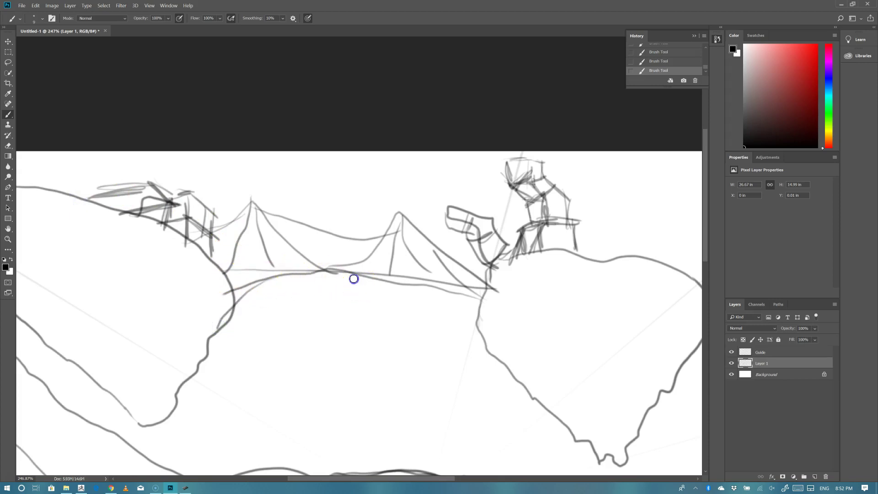
mouse_move(213, 337)
left_mouse_down()
mouse_move(255, 290)
mouse_move(443, 304)
mouse_move(500, 346)
left_mouse_up()
left_click_drag(318, 277, 502, 350)
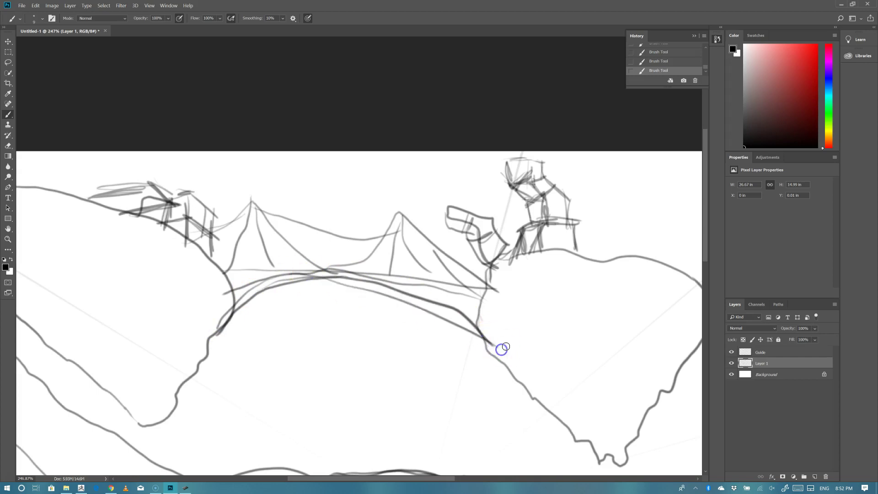
mouse_move(255, 206)
left_mouse_down()
mouse_move(277, 213)
mouse_move(407, 210)
mouse_move(248, 208)
mouse_move(253, 274)
mouse_move(259, 254)
left_mouse_up()
mouse_move(394, 209)
left_mouse_down()
mouse_move(399, 264)
mouse_move(396, 223)
mouse_move(407, 280)
left_mouse_up()
- Sketch jagged rock texture on the left-hand floating rock's face and beneath the top edge of the right-hand one
scroll(409, 281, "down", 6)
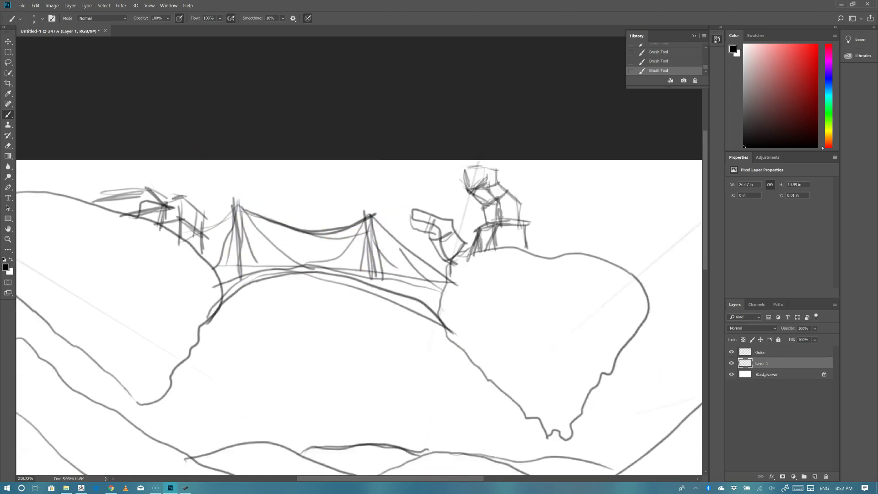
scroll(408, 280, "up", 4)
left_click(221, 109)
left_click_drag(196, 181, 192, 196)
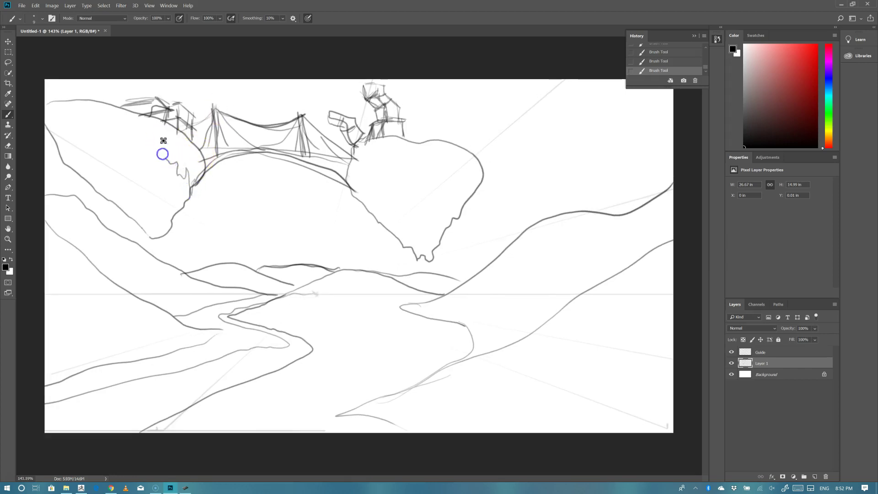
mouse_move(157, 142)
left_mouse_down()
mouse_move(177, 177)
mouse_move(159, 188)
mouse_move(169, 224)
left_mouse_up()
left_click(85, 145)
left_click_drag(61, 127, 55, 138)
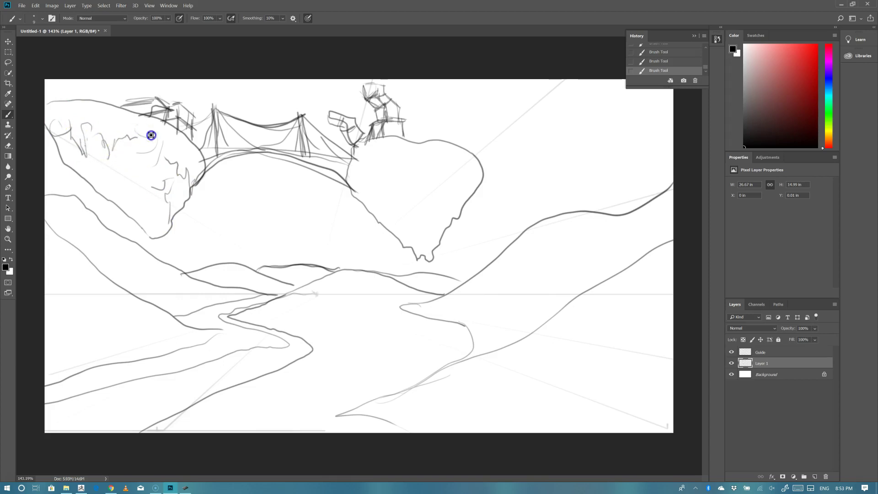
left_click_drag(351, 179, 351, 177)
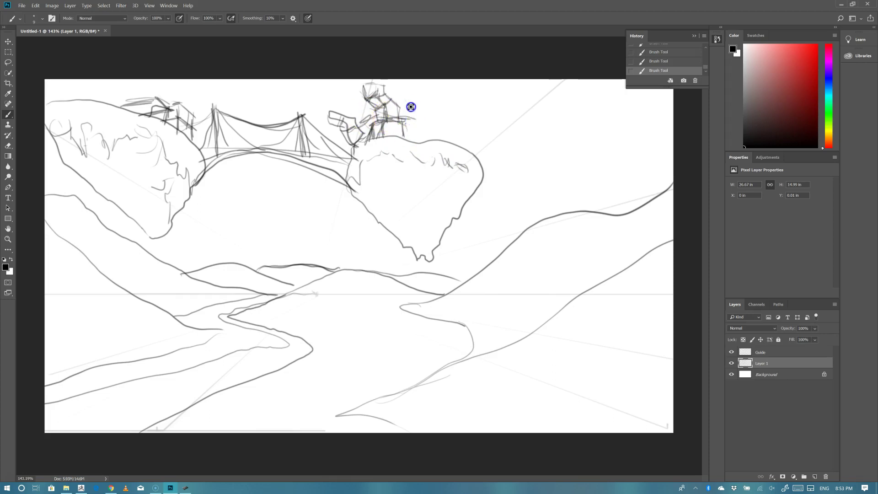
- Extend the structure on the right-hand rock with a slanted roof, boxy blocks and a sloping edge on its right side
mouse_move(414, 114)
left_mouse_down()
mouse_move(412, 138)
mouse_move(398, 99)
mouse_move(411, 93)
left_mouse_up()
mouse_move(374, 122)
left_mouse_down()
mouse_move(399, 94)
mouse_move(417, 99)
mouse_move(401, 90)
mouse_move(434, 116)
left_mouse_up()
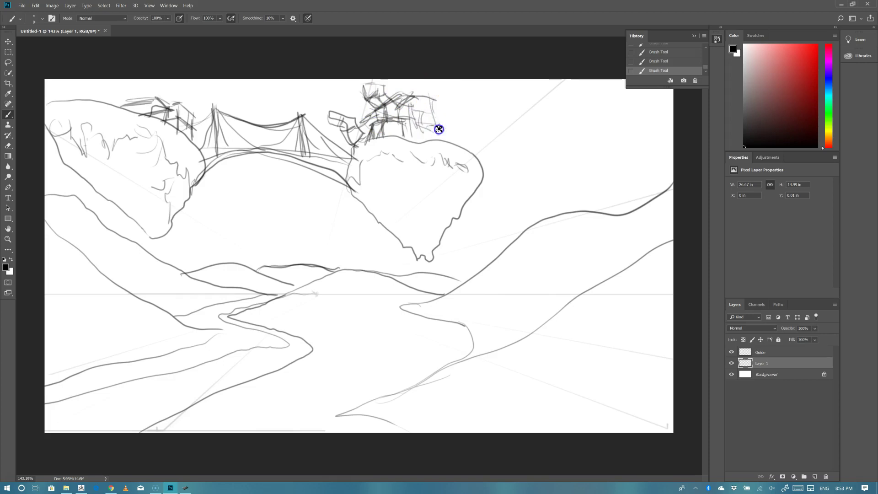
left_click_drag(447, 145, 446, 146)
- Add small caps to the tops of both bridge towers and more cable lines between the towers and the deck
left_click_drag(214, 104, 213, 105)
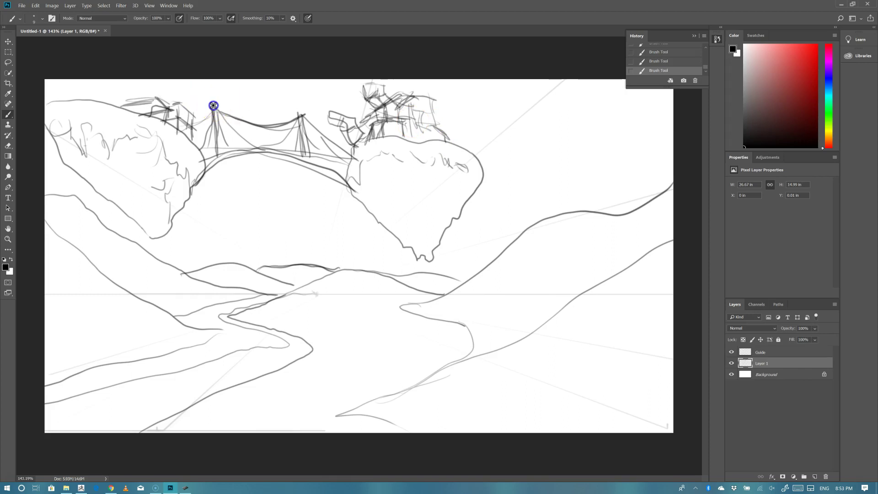
left_click(229, 125)
left_click_drag(229, 125, 257, 150)
mouse_move(298, 125)
left_mouse_down()
mouse_move(262, 149)
mouse_move(295, 130)
left_mouse_up()
- Sketch a small post structure on top of the left-hand rock and long descending contour lines down both floating rocks
left_click_drag(122, 98, 135, 121)
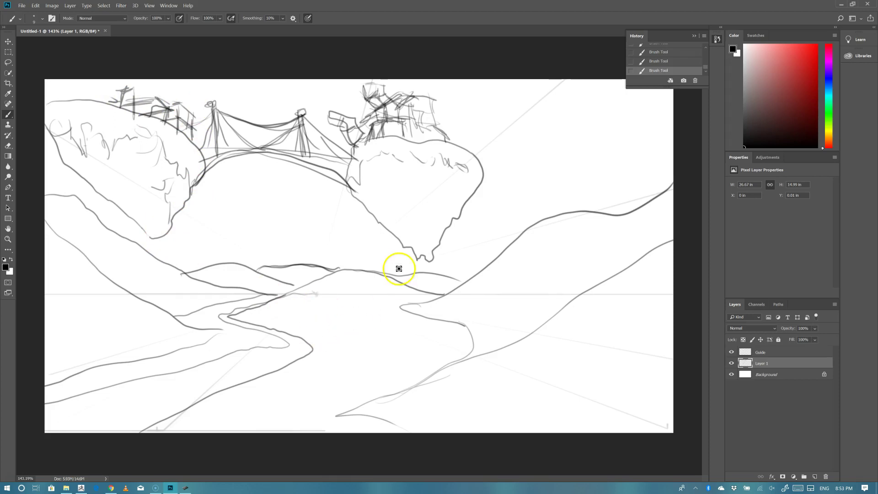
left_click_drag(362, 187, 398, 229)
left_click_drag(384, 181, 408, 239)
left_click_drag(404, 201, 424, 256)
left_click_drag(457, 188, 426, 255)
left_click_drag(82, 147, 141, 206)
mouse_move(135, 175)
left_mouse_down()
mouse_move(160, 231)
mouse_move(145, 220)
left_mouse_up()
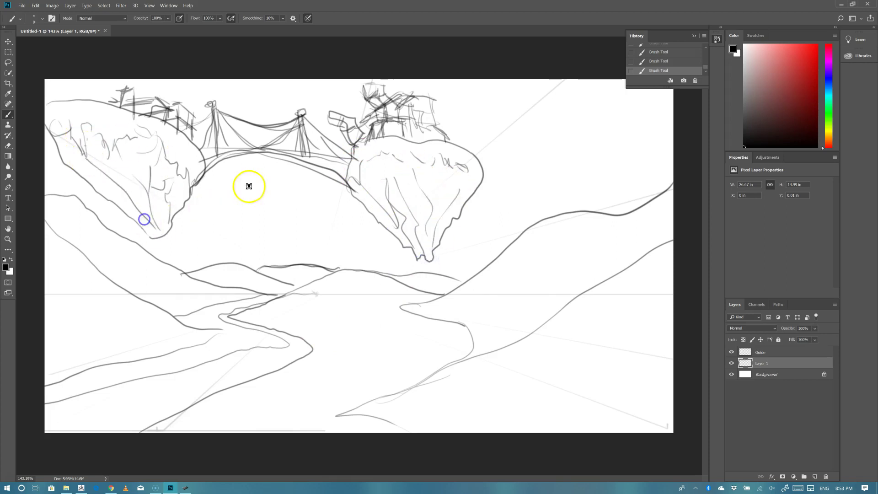
- Erase the buildings from the top of the right-hand floating rock with the Eraser
left_click_drag(332, 96, 335, 105)
scroll(359, 238, "up", 5)
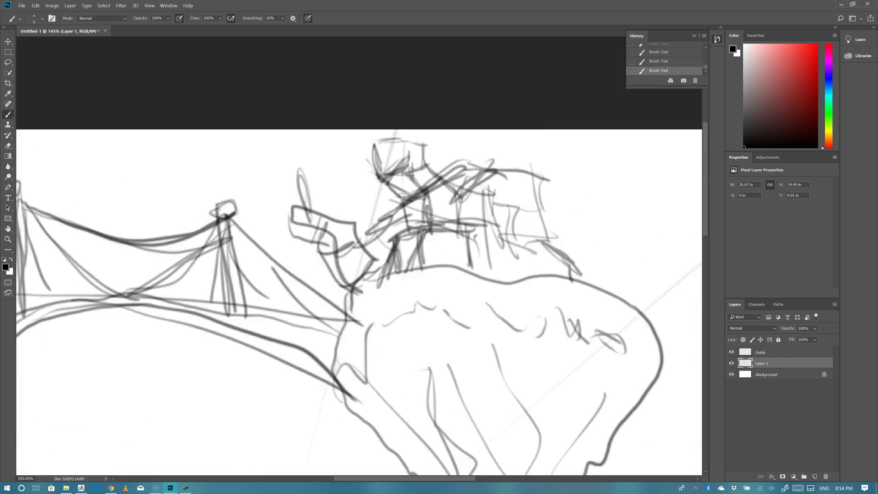
left_click(9, 145)
mouse_move(290, 196)
left_mouse_down()
mouse_move(319, 200)
mouse_move(343, 257)
mouse_move(335, 240)
mouse_move(377, 155)
mouse_move(408, 158)
mouse_move(366, 218)
mouse_move(331, 233)
mouse_move(427, 200)
mouse_move(352, 252)
mouse_move(522, 227)
mouse_move(543, 200)
mouse_move(506, 229)
mouse_move(505, 257)
mouse_move(569, 245)
mouse_move(555, 249)
mouse_move(570, 261)
mouse_move(365, 206)
mouse_move(336, 262)
left_mouse_up()
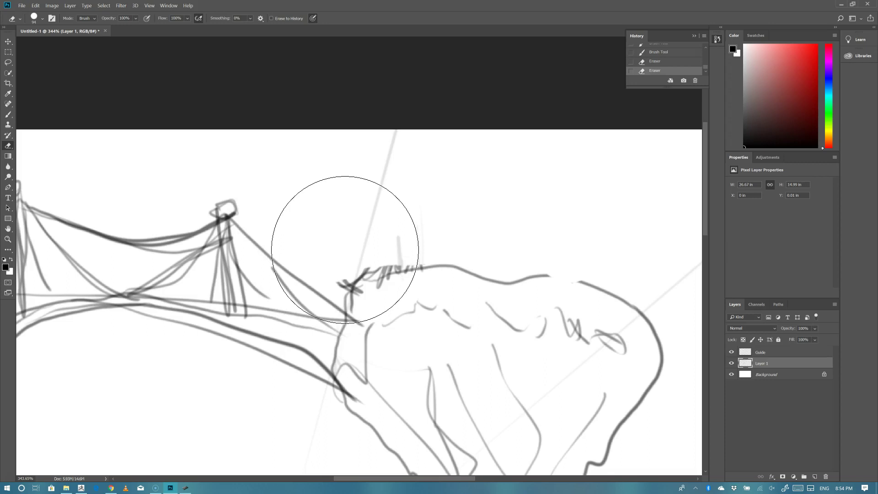
- With the Brush, sketch a tall pointed spire with a darkened base on the left edge of the right-hand rock's top
left_click(8, 115)
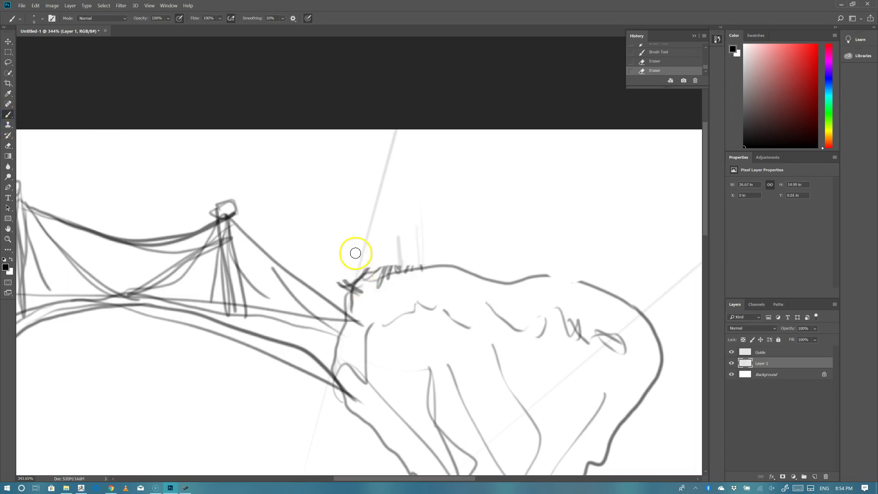
mouse_move(358, 284)
left_mouse_down()
mouse_move(349, 249)
mouse_move(359, 240)
mouse_move(359, 286)
mouse_move(345, 216)
mouse_move(357, 220)
mouse_move(366, 265)
mouse_move(374, 194)
mouse_move(367, 198)
mouse_move(384, 153)
mouse_move(380, 262)
left_mouse_up()
mouse_move(385, 181)
left_mouse_down()
mouse_move(392, 277)
mouse_move(364, 210)
left_mouse_up()
mouse_move(390, 159)
left_mouse_down()
mouse_move(343, 235)
mouse_move(385, 191)
mouse_move(386, 172)
mouse_move(358, 228)
mouse_move(394, 208)
mouse_move(374, 238)
mouse_move(389, 180)
mouse_move(394, 261)
left_mouse_up()
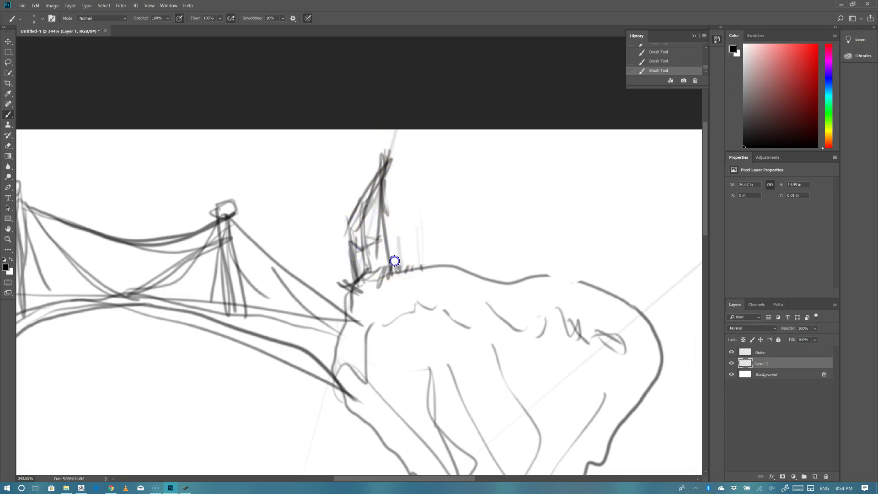
- Sketch an arched facade with rounded openings beside the spire, and a narrow pointed tower rising behind it
mouse_move(406, 192)
left_mouse_down()
mouse_move(451, 237)
mouse_move(398, 196)
mouse_move(392, 261)
mouse_move(427, 197)
mouse_move(446, 263)
mouse_move(394, 202)
mouse_move(402, 192)
mouse_move(410, 220)
mouse_move(406, 191)
mouse_move(412, 235)
mouse_move(386, 221)
mouse_move(405, 233)
mouse_move(382, 245)
mouse_move(416, 243)
mouse_move(397, 255)
left_mouse_up()
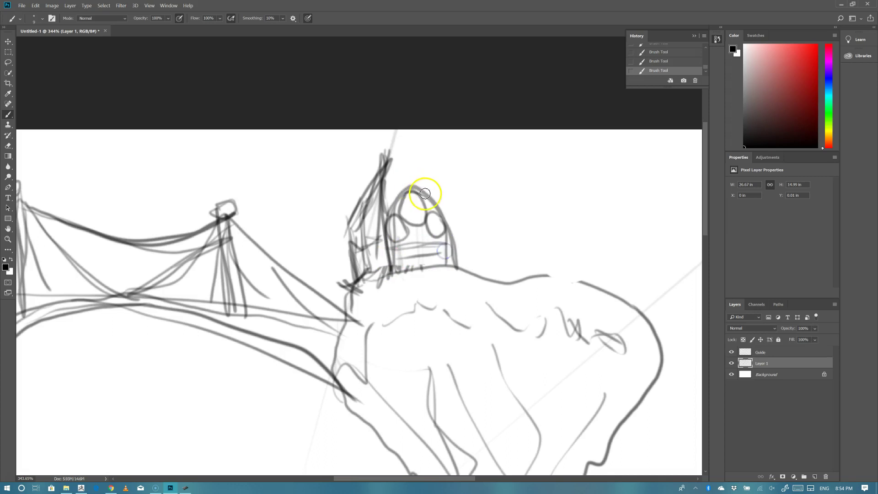
left_click_drag(411, 189, 411, 190)
mouse_move(426, 159)
left_mouse_down()
mouse_move(429, 189)
mouse_move(427, 167)
mouse_move(431, 198)
left_mouse_up()
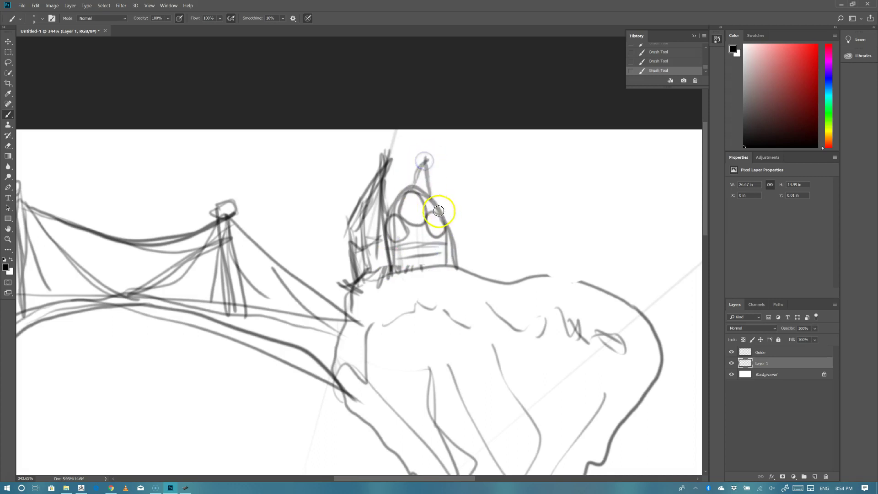
left_click_drag(428, 160, 441, 224)
- Sketch a tall tower with a slanted top and leaning walls to the right of the arched facade
mouse_move(457, 267)
left_mouse_down()
mouse_move(449, 157)
mouse_move(473, 265)
mouse_move(455, 183)
mouse_move(476, 257)
left_mouse_up()
left_click_drag(455, 157, 487, 181)
mouse_move(470, 161)
left_mouse_down()
mouse_move(500, 282)
mouse_move(492, 221)
mouse_move(512, 283)
mouse_move(522, 286)
left_mouse_up()
left_click_drag(446, 171, 476, 276)
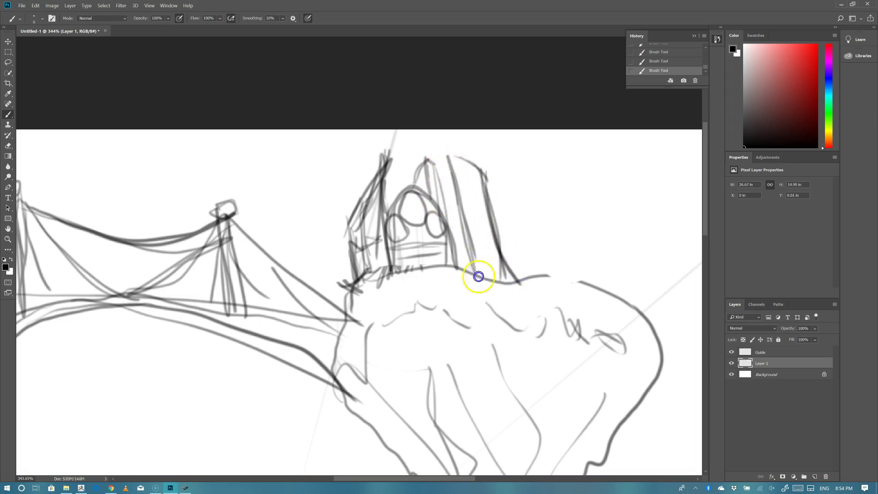
left_click_drag(452, 153, 475, 280)
- Add vertical lines inside the slanted tower and sketch a small box building with a sloping edge to its right
mouse_move(453, 156)
left_mouse_down()
mouse_move(466, 228)
mouse_move(465, 159)
mouse_move(477, 244)
mouse_move(466, 153)
mouse_move(489, 274)
mouse_move(468, 162)
mouse_move(492, 257)
mouse_move(452, 254)
mouse_move(455, 263)
mouse_move(484, 231)
mouse_move(494, 249)
mouse_move(502, 236)
mouse_move(543, 243)
left_mouse_up()
left_click(498, 239)
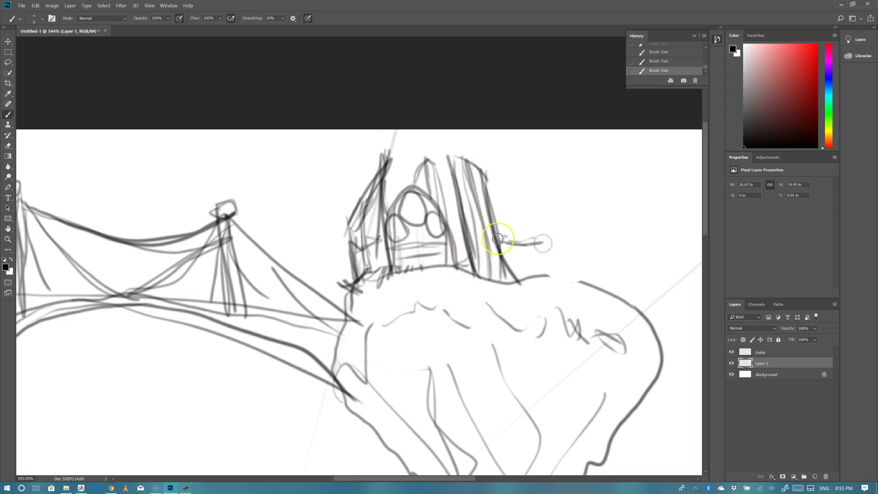
mouse_move(513, 222)
left_mouse_down()
mouse_move(542, 220)
mouse_move(538, 233)
mouse_move(557, 246)
left_mouse_up()
mouse_move(557, 238)
left_mouse_down()
mouse_move(567, 272)
mouse_move(590, 293)
left_mouse_up()
mouse_move(509, 223)
left_mouse_down()
mouse_move(510, 243)
mouse_move(514, 226)
mouse_move(540, 221)
mouse_move(568, 264)
left_mouse_up()
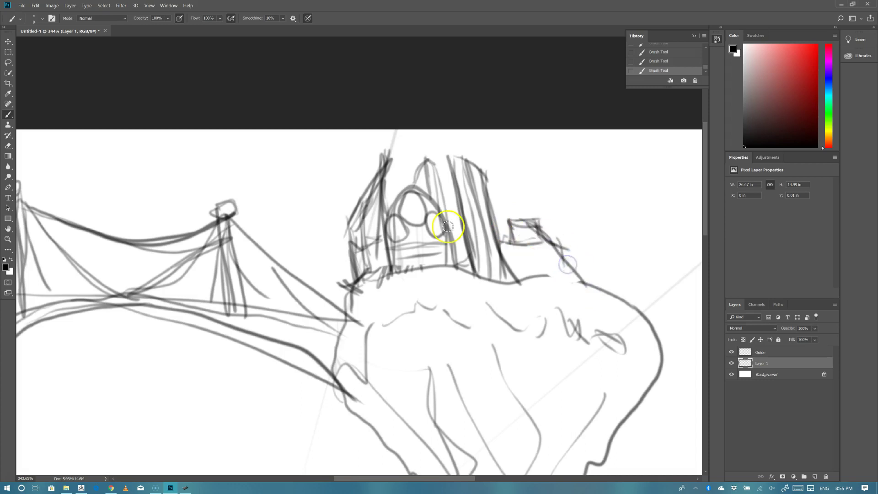
- Add shading and detail lines to the walls and base of the buildings on the right-hand floating rock
scroll(448, 227, "down", 3)
scroll(448, 227, "down", 2)
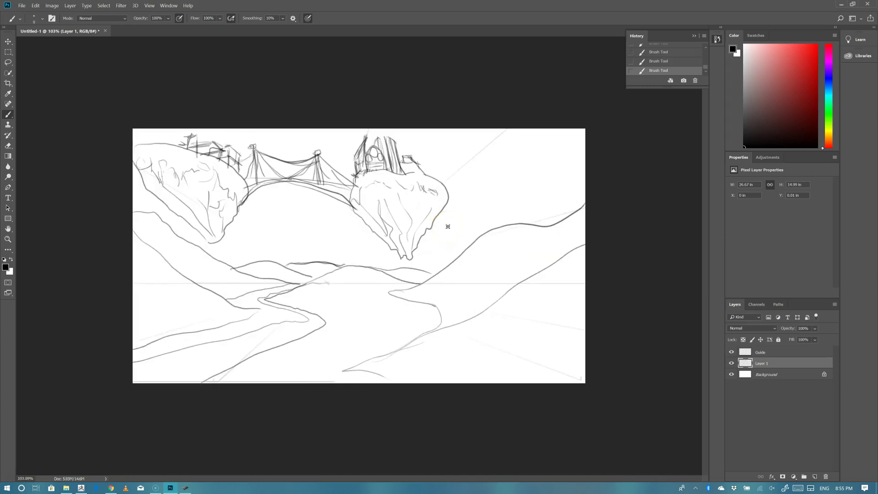
scroll(448, 226, "up", 3)
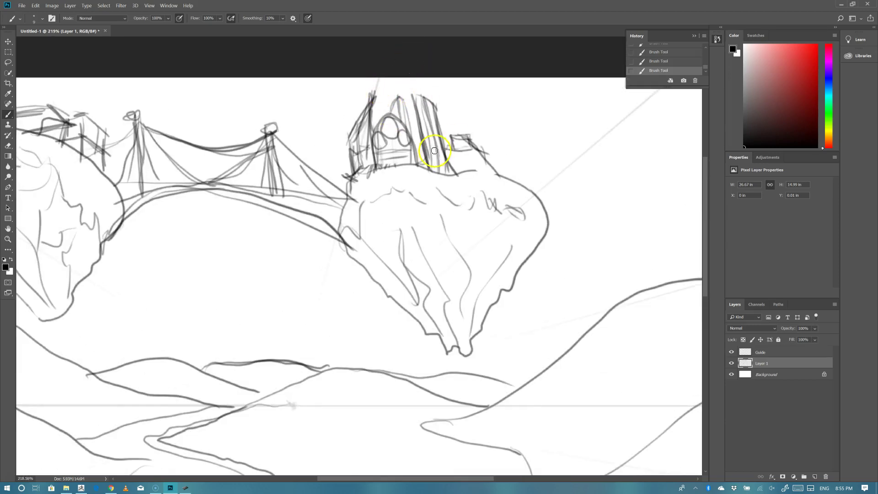
left_click_drag(420, 165, 423, 175)
left_click_drag(431, 107, 435, 136)
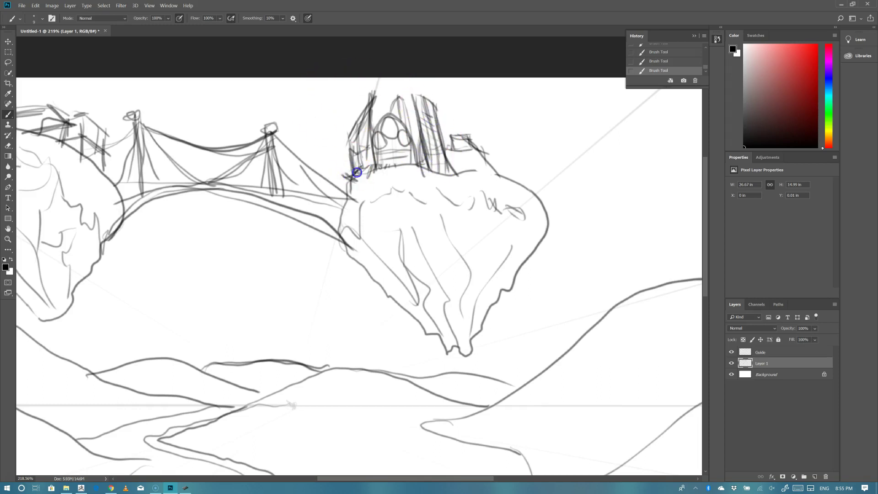
- Add dark rough strokes where the bridge meets the right-hand rock, and light strokes along that rock's upper-right edge
mouse_move(329, 172)
left_mouse_down()
mouse_move(348, 177)
mouse_move(325, 189)
mouse_move(349, 172)
mouse_move(328, 180)
mouse_move(323, 193)
mouse_move(366, 173)
left_mouse_up()
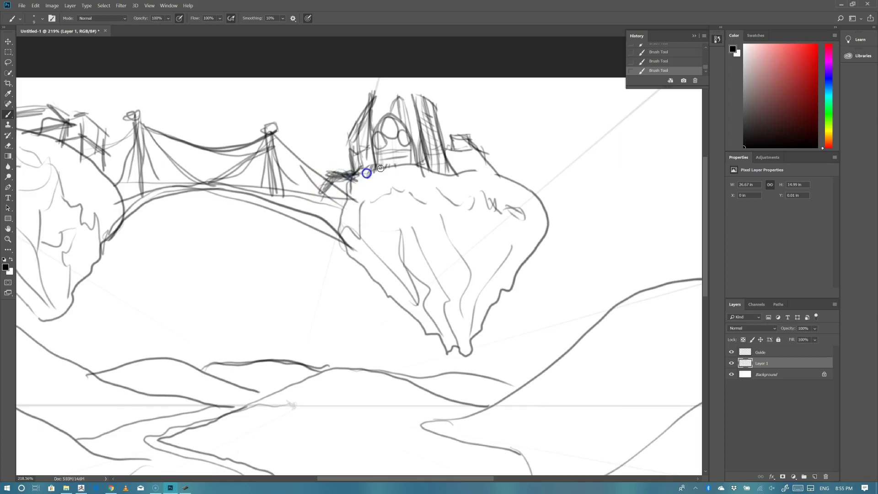
left_click_drag(498, 172, 526, 179)
left_click_drag(528, 184, 700, 239)
- Build up a denser cluster of buildings with dark vertical posts along the top of the left-hand floating rock
mouse_move(201, 158)
left_mouse_down()
mouse_move(213, 186)
mouse_move(205, 158)
mouse_move(228, 177)
mouse_move(218, 179)
mouse_move(196, 161)
left_mouse_up()
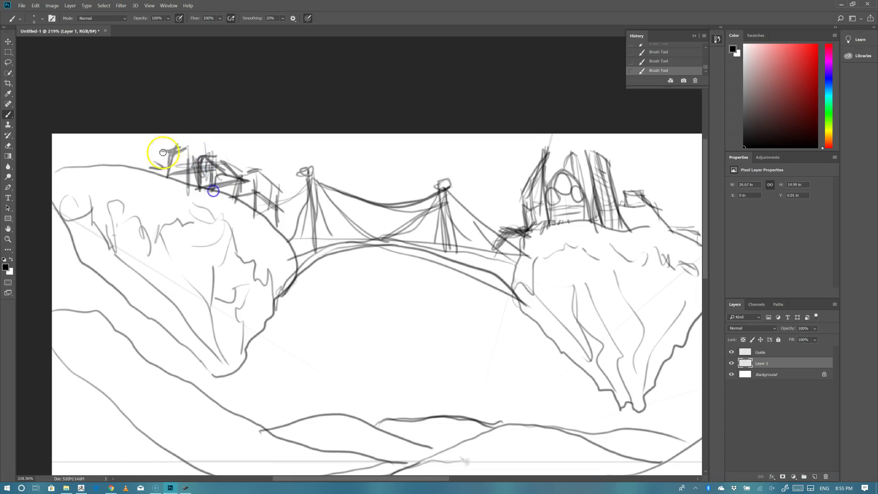
mouse_move(182, 149)
left_mouse_down()
mouse_move(193, 180)
mouse_move(182, 156)
mouse_move(164, 153)
mouse_move(174, 182)
mouse_move(227, 199)
left_mouse_up()
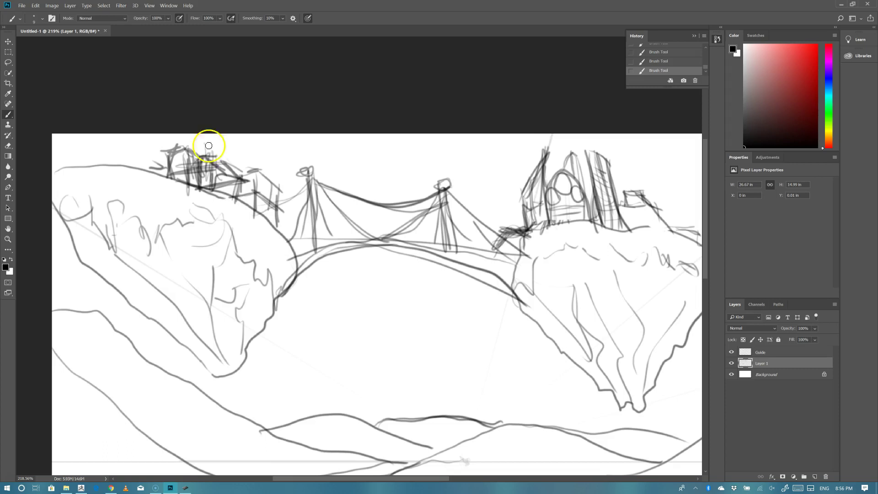
- Extend the buildings on the left-hand floating rock with a small box at their left end, tall towers behind them and denser shading on the right
mouse_move(265, 196)
left_mouse_down()
mouse_move(244, 179)
mouse_move(239, 188)
mouse_move(266, 174)
mouse_move(252, 169)
mouse_move(284, 193)
mouse_move(277, 210)
mouse_move(281, 204)
mouse_move(258, 185)
mouse_move(276, 182)
mouse_move(263, 179)
mouse_move(250, 195)
mouse_move(274, 174)
mouse_move(261, 180)
mouse_move(279, 180)
mouse_move(228, 170)
mouse_move(243, 185)
mouse_move(264, 183)
mouse_move(254, 177)
mouse_move(284, 204)
mouse_move(184, 177)
mouse_move(179, 159)
mouse_move(197, 156)
mouse_move(193, 171)
mouse_move(191, 160)
mouse_move(231, 166)
mouse_move(216, 167)
mouse_move(215, 176)
mouse_move(225, 173)
mouse_move(213, 164)
mouse_move(249, 177)
mouse_move(239, 190)
mouse_move(249, 187)
mouse_move(252, 208)
left_mouse_up()
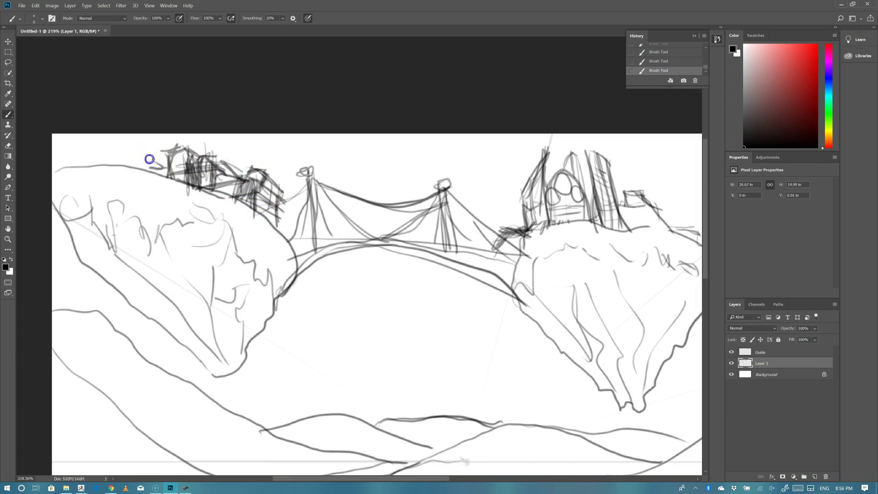
left_click_drag(147, 149, 147, 174)
mouse_move(152, 159)
left_mouse_down()
mouse_move(156, 167)
mouse_move(140, 169)
mouse_move(141, 179)
left_mouse_up()
mouse_move(161, 134)
left_mouse_down()
mouse_move(162, 163)
mouse_move(161, 133)
mouse_move(162, 154)
mouse_move(166, 135)
mouse_move(175, 130)
mouse_move(175, 150)
mouse_move(172, 136)
mouse_move(172, 147)
mouse_move(190, 126)
mouse_move(172, 148)
mouse_move(182, 139)
mouse_move(184, 147)
mouse_move(185, 132)
mouse_move(189, 147)
mouse_move(199, 146)
mouse_move(181, 132)
mouse_move(182, 151)
mouse_move(177, 135)
mouse_move(213, 163)
left_mouse_up()
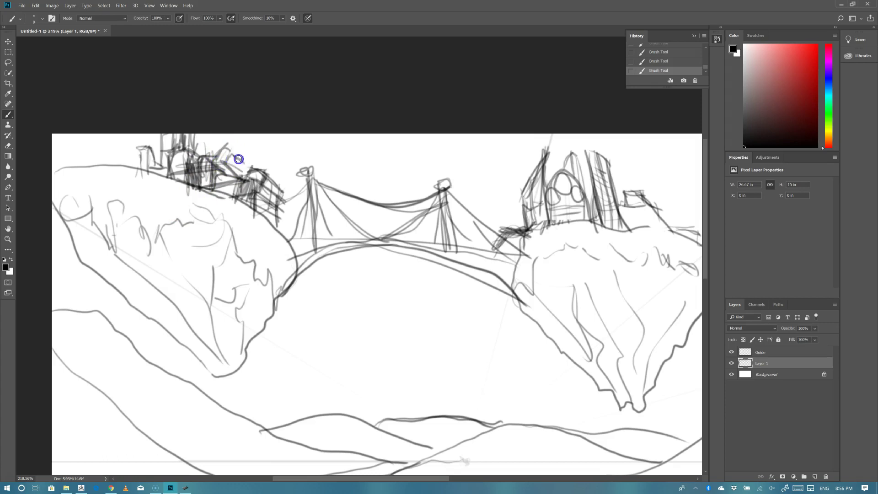
left_click_drag(237, 157, 245, 179)
mouse_move(278, 183)
left_mouse_down()
mouse_move(284, 190)
mouse_move(259, 176)
left_mouse_up()
mouse_move(258, 176)
left_mouse_down()
mouse_move(280, 186)
mouse_move(286, 255)
left_mouse_up()
- Sketch light cloud outlines around and below the floating rocks, and a double-lined half-circle sun on the horizon above the path
scroll(294, 268, "down", 5)
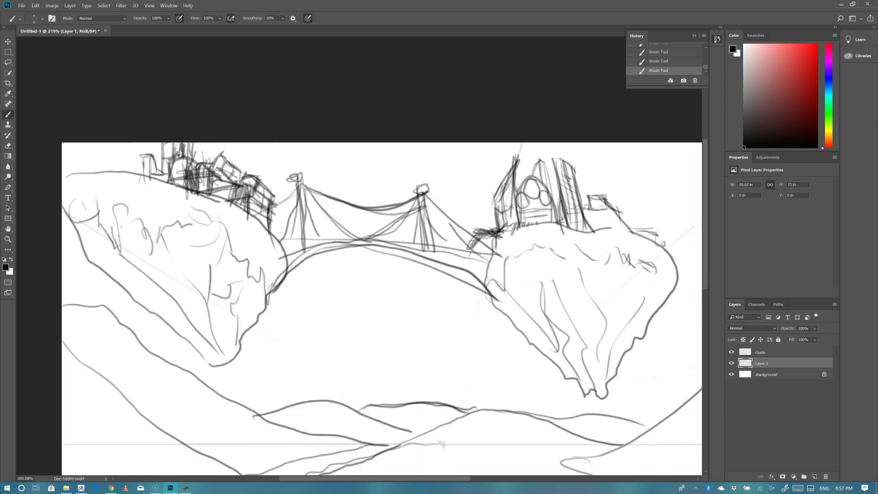
left_click(103, 237)
mouse_move(103, 237)
left_mouse_down()
mouse_move(337, 225)
mouse_move(271, 238)
mouse_move(264, 218)
mouse_move(310, 242)
mouse_move(281, 257)
mouse_move(230, 225)
mouse_move(241, 243)
mouse_move(349, 192)
mouse_move(584, 155)
mouse_move(446, 276)
mouse_move(512, 190)
mouse_move(546, 200)
mouse_move(633, 160)
left_mouse_up()
mouse_move(137, 231)
left_mouse_down()
mouse_move(273, 267)
mouse_move(432, 269)
mouse_move(469, 259)
left_mouse_up()
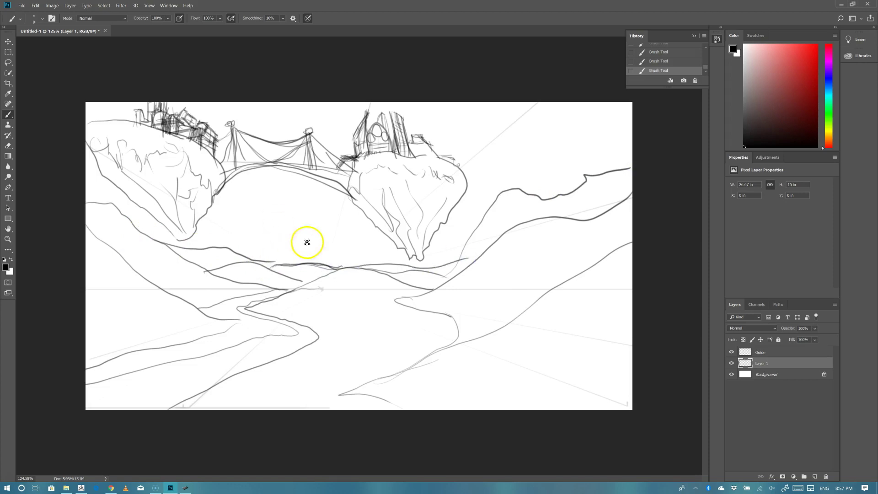
mouse_move(326, 223)
left_mouse_down()
mouse_move(269, 227)
mouse_move(353, 202)
left_mouse_up()
left_click_drag(320, 228, 381, 238)
mouse_move(449, 143)
left_mouse_down()
mouse_move(529, 152)
mouse_move(531, 162)
mouse_move(467, 202)
left_mouse_up()
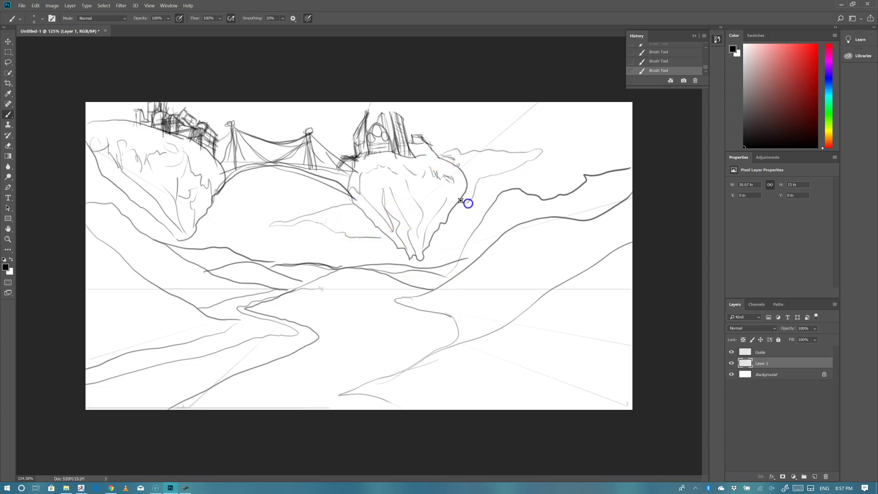
mouse_move(245, 198)
left_mouse_down()
mouse_move(204, 212)
mouse_move(224, 207)
mouse_move(248, 180)
mouse_move(247, 264)
mouse_move(289, 275)
mouse_move(257, 239)
mouse_move(255, 201)
left_mouse_up()
mouse_move(289, 266)
left_mouse_down()
mouse_move(319, 244)
mouse_move(348, 263)
mouse_move(331, 246)
mouse_move(301, 239)
mouse_move(287, 265)
mouse_move(298, 249)
mouse_move(322, 243)
mouse_move(343, 263)
mouse_move(304, 240)
mouse_move(286, 262)
left_mouse_up()
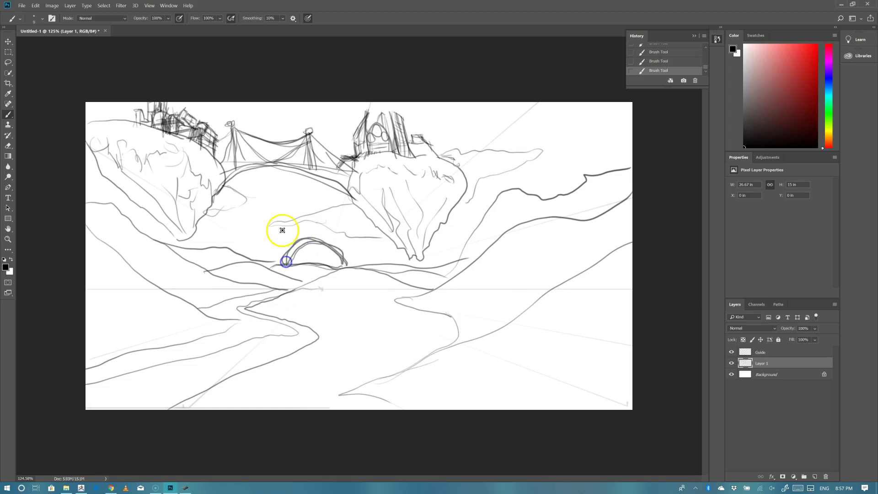
- Scatter small angular rock marks along the path and foreground, and draw a higher mountain ridge rising at the right edge
mouse_move(134, 357)
left_mouse_down()
mouse_move(143, 362)
mouse_move(196, 341)
left_mouse_up()
left_click_drag(125, 319, 133, 316)
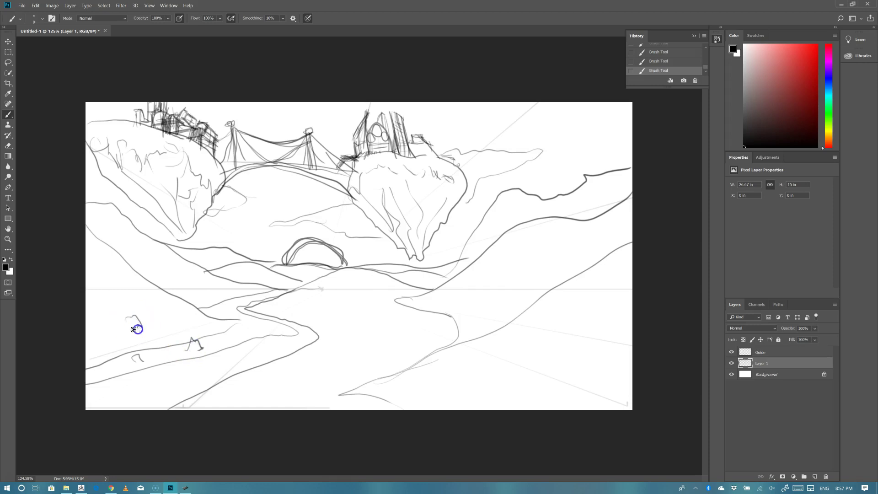
mouse_move(207, 339)
left_mouse_down()
mouse_move(208, 327)
mouse_move(239, 339)
mouse_move(270, 328)
left_mouse_up()
left_click_drag(246, 404, 259, 403)
left_click_drag(355, 374, 387, 360)
left_click_drag(542, 222, 638, 134)
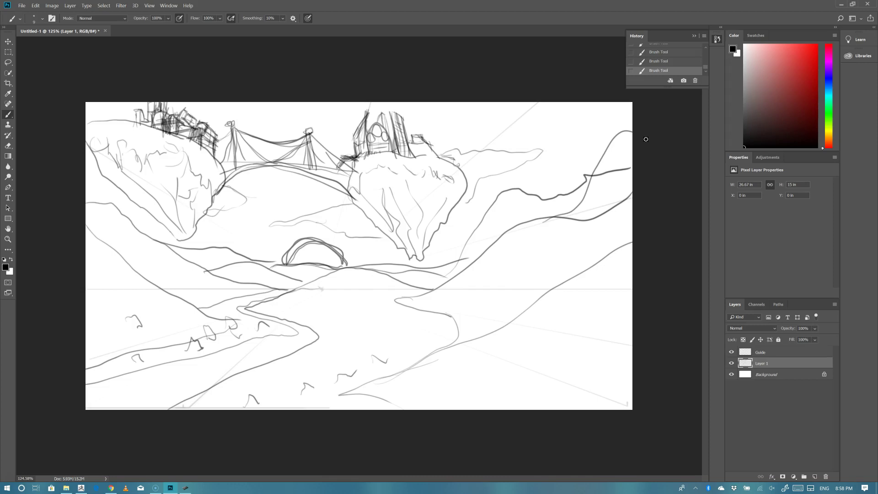
- Add straight light-ray strokes radiating from the half-circle sun and short faint strokes beside it
left_click_drag(205, 233, 280, 260)
left_click_drag(212, 222, 286, 263)
left_click_drag(221, 228, 284, 261)
left_click_drag(270, 238, 284, 244)
left_click_drag(272, 187, 291, 226)
mouse_move(275, 195)
left_mouse_down()
mouse_move(301, 235)
mouse_move(334, 227)
mouse_move(320, 243)
left_mouse_up()
left_click_drag(343, 253, 346, 264)
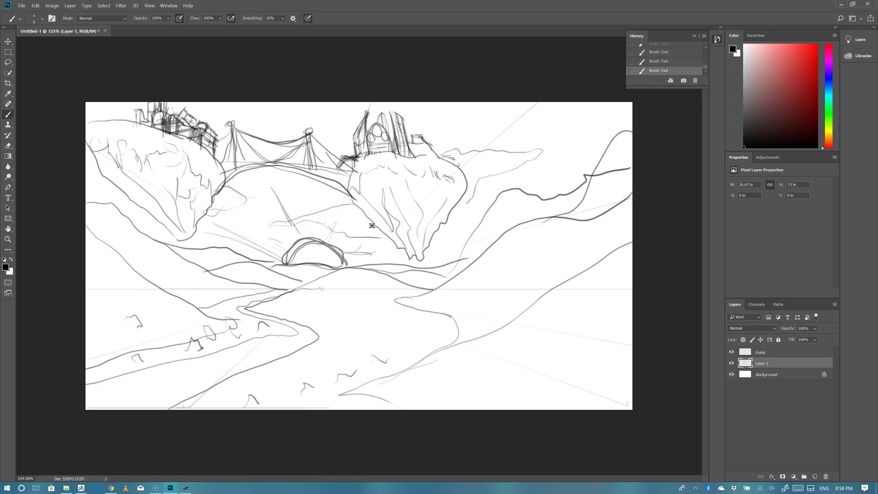
- Darken the left hillside slope and path edge with rough strokes, and reinforce the right bank of the path
mouse_move(86, 197)
left_mouse_down()
mouse_move(104, 239)
mouse_move(130, 267)
left_mouse_up()
mouse_move(88, 197)
left_mouse_down()
mouse_move(117, 253)
mouse_move(208, 321)
mouse_move(236, 324)
mouse_move(149, 354)
mouse_move(124, 372)
mouse_move(77, 378)
mouse_move(100, 373)
left_mouse_up()
mouse_move(440, 280)
left_mouse_down()
mouse_move(404, 302)
mouse_move(477, 331)
mouse_move(434, 347)
left_mouse_up()
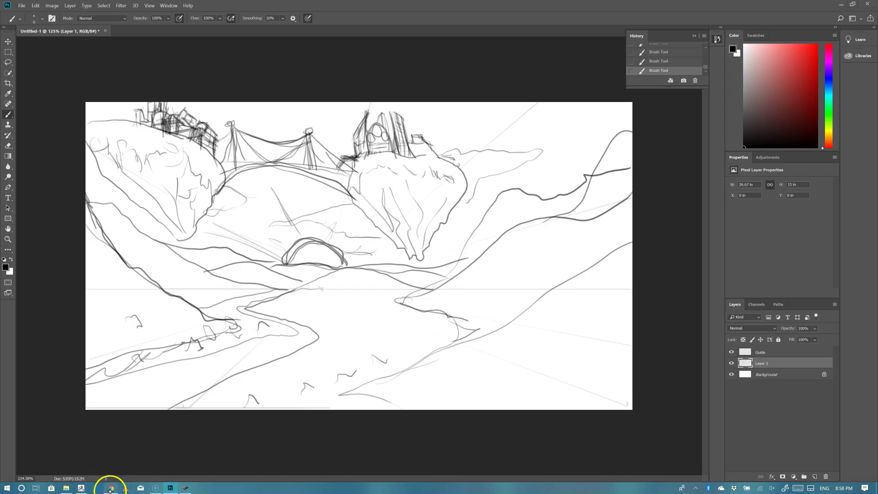
- Switch to Chrome, look through the Green Mountains photosets on textures.com for landscape references, and return to Photoshop
left_click(111, 488)
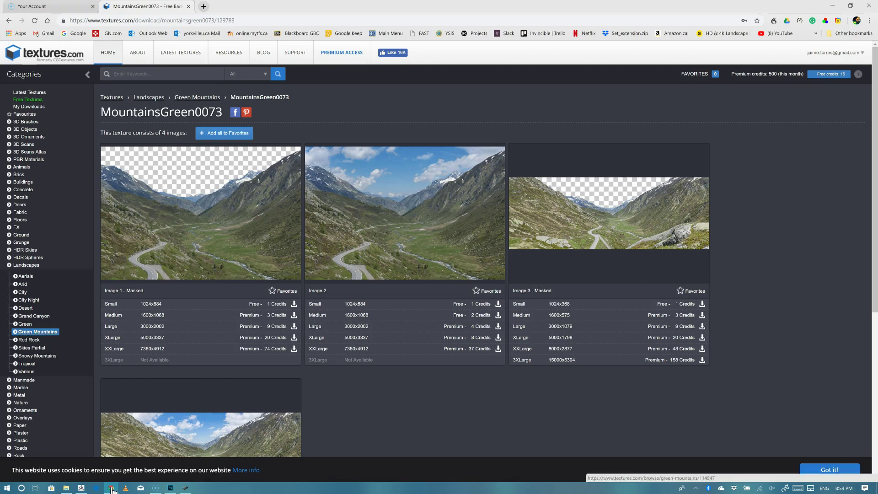
key("alt+Left")
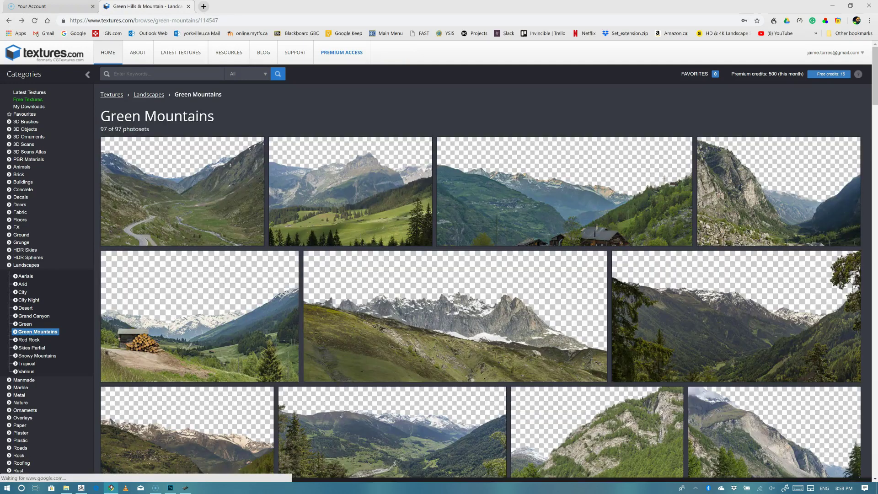
scroll(481, 260, "down", 2)
scroll(480, 261, "down", 6)
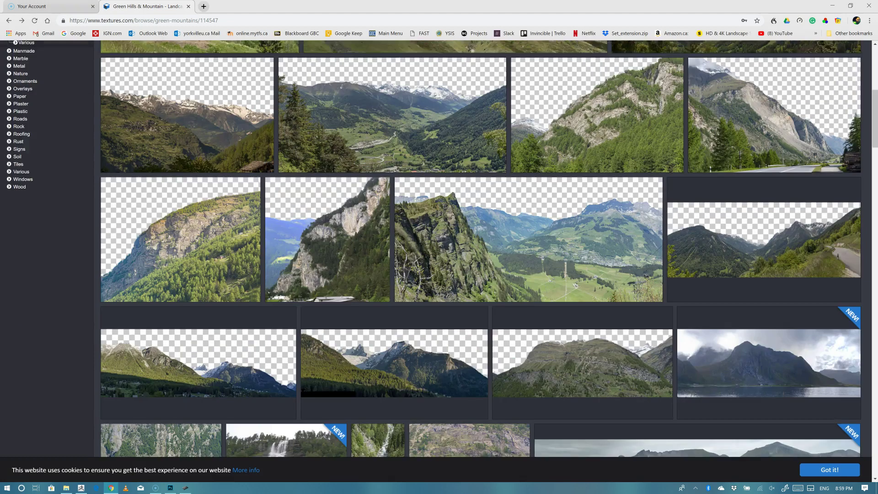
scroll(480, 247, "down", 5)
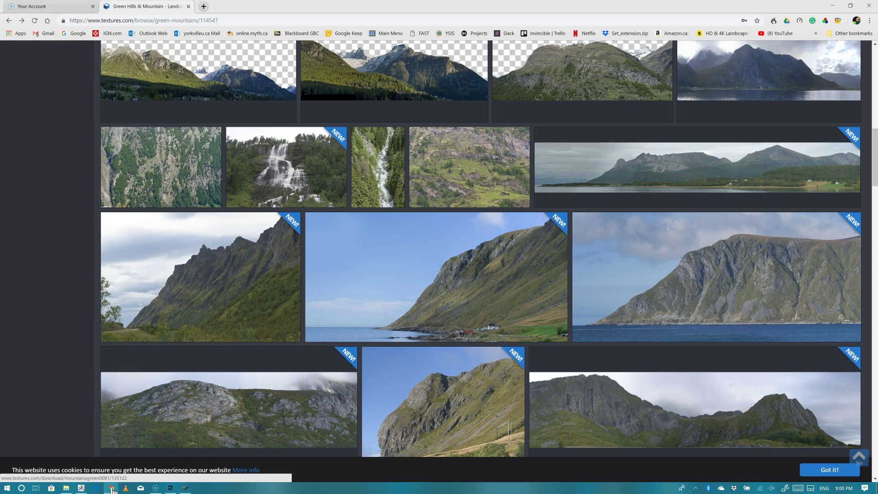
left_click(170, 488)
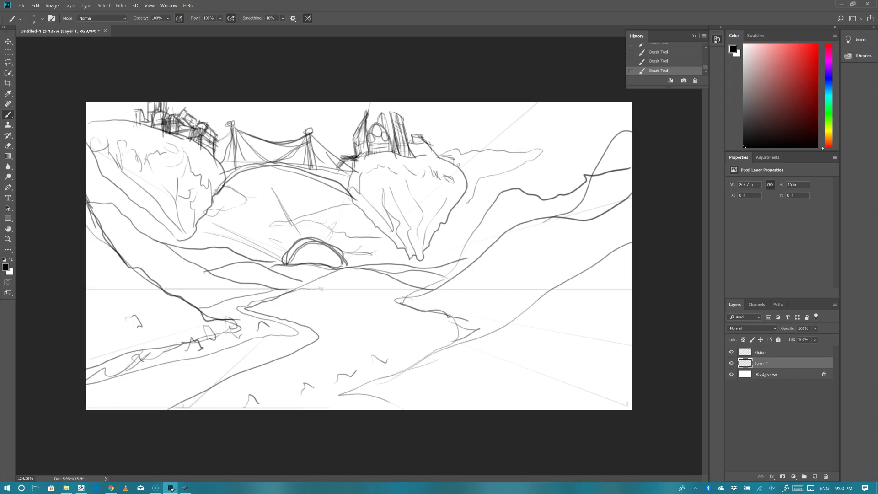
- Set the Guide layer's opacity to 100% and hide Layer 1
left_click(296, 294)
mouse_move(295, 295)
left_mouse_down()
mouse_move(294, 286)
mouse_move(358, 294)
left_mouse_up()
left_click(779, 352)
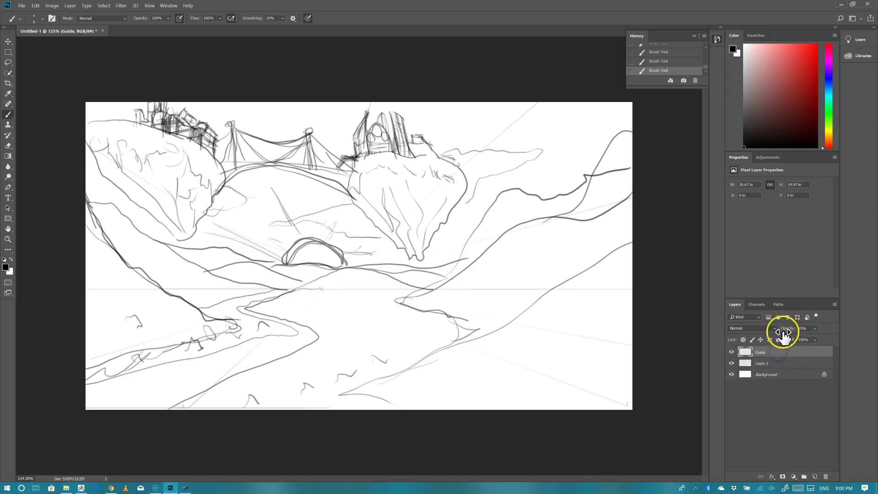
left_click(815, 329)
left_click_drag(806, 338, 845, 338)
left_click(731, 364)
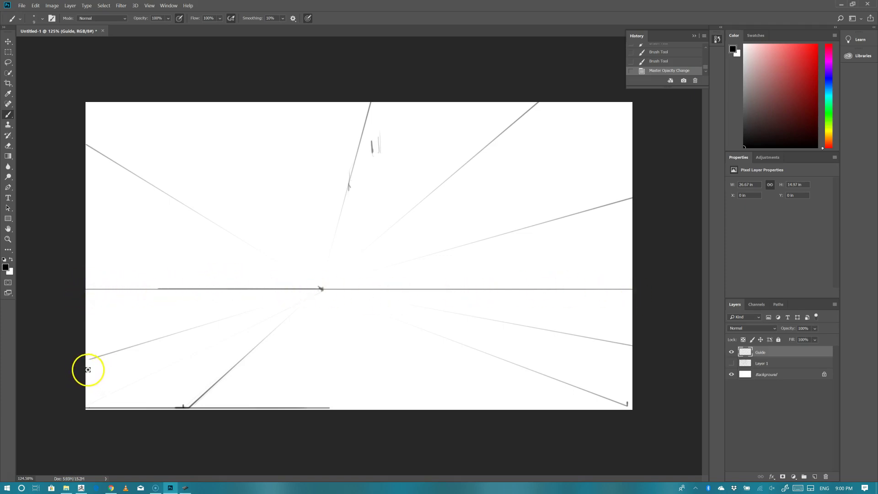
- Try out a rough horizontal line, diagonal arrows and a curved ground outline over the perspective guide lines
mouse_move(549, 363)
left_mouse_down()
mouse_move(204, 361)
mouse_move(451, 362)
left_mouse_up()
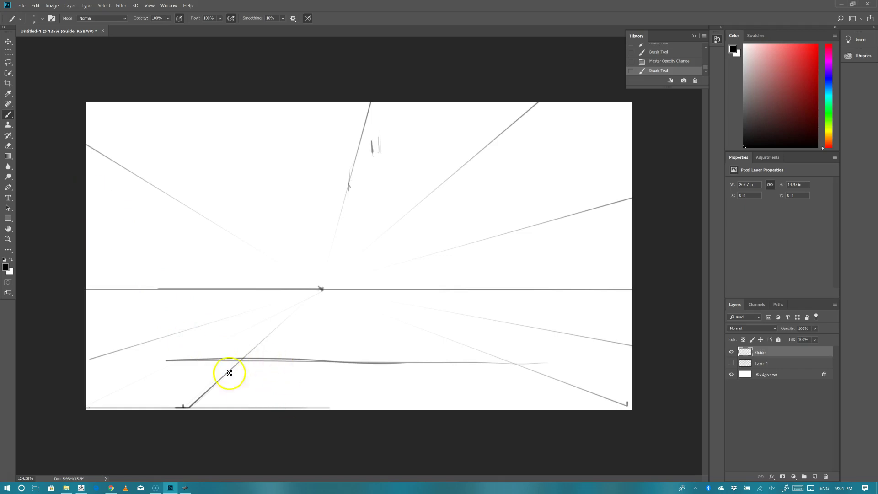
mouse_move(123, 254)
left_mouse_down()
mouse_move(251, 361)
mouse_move(227, 380)
mouse_move(262, 347)
left_mouse_up()
mouse_move(112, 187)
left_mouse_down()
mouse_move(246, 306)
mouse_move(235, 310)
mouse_move(252, 283)
left_mouse_up()
mouse_move(88, 293)
left_mouse_down()
mouse_move(620, 293)
mouse_move(191, 369)
mouse_move(128, 339)
left_mouse_up()
left_click_drag(188, 299, 173, 339)
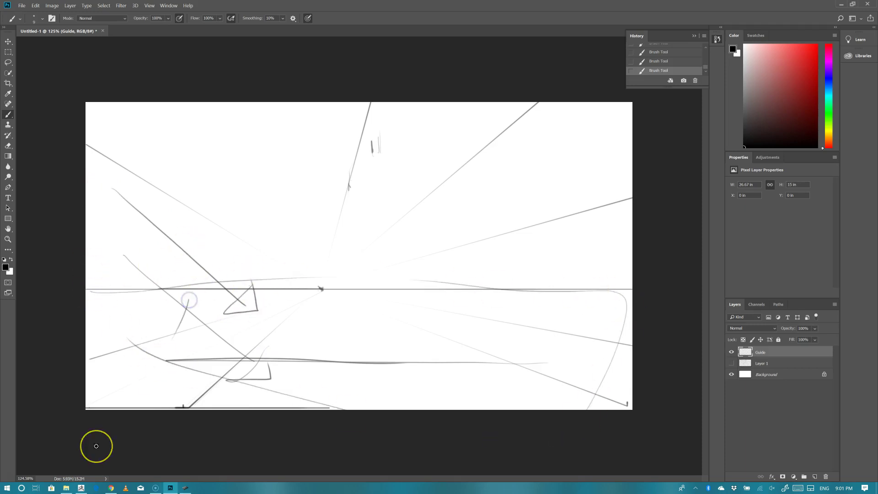
- Enlarge the History panel and revert the drawing to the Master Opacity Change state
mouse_move(663, 86)
left_mouse_down()
mouse_move(654, 84)
mouse_move(671, 275)
left_mouse_up()
left_click(655, 184)
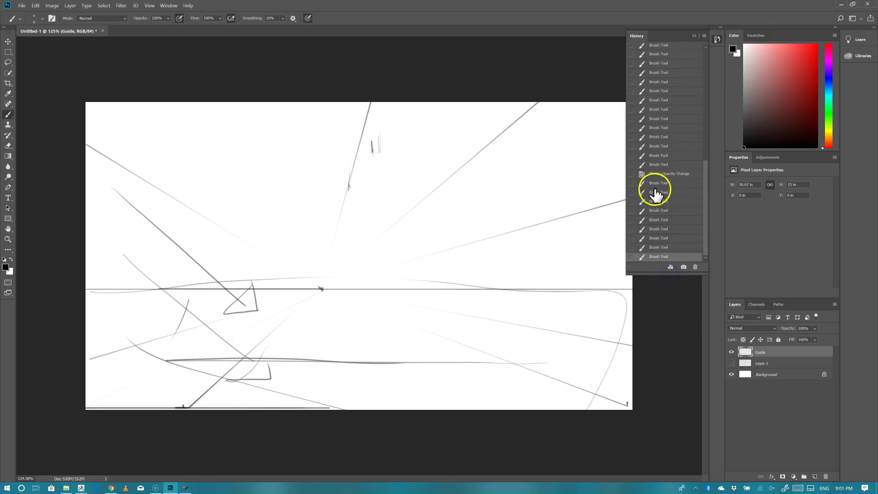
left_click(655, 175)
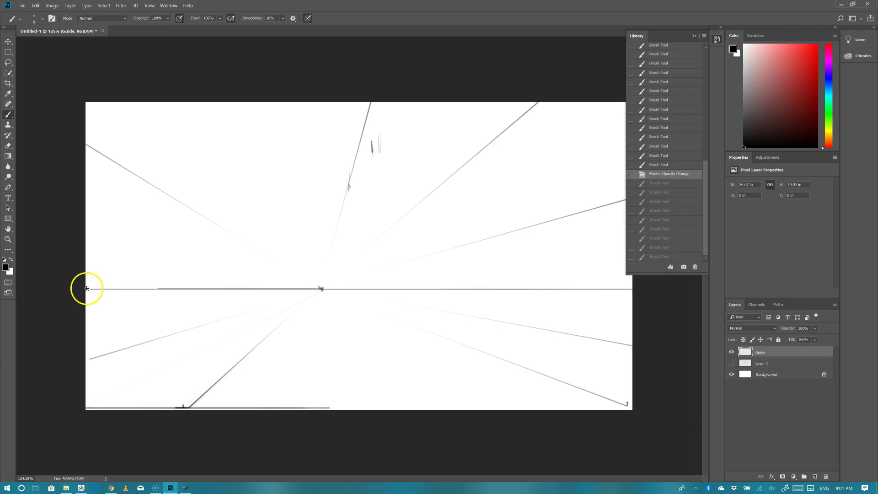
- Try a higher horizon line with a mountain slope on each side, and roll the drawing back to the opacity change
left_click_drag(82, 245, 552, 258)
left_click(635, 264, "shift")
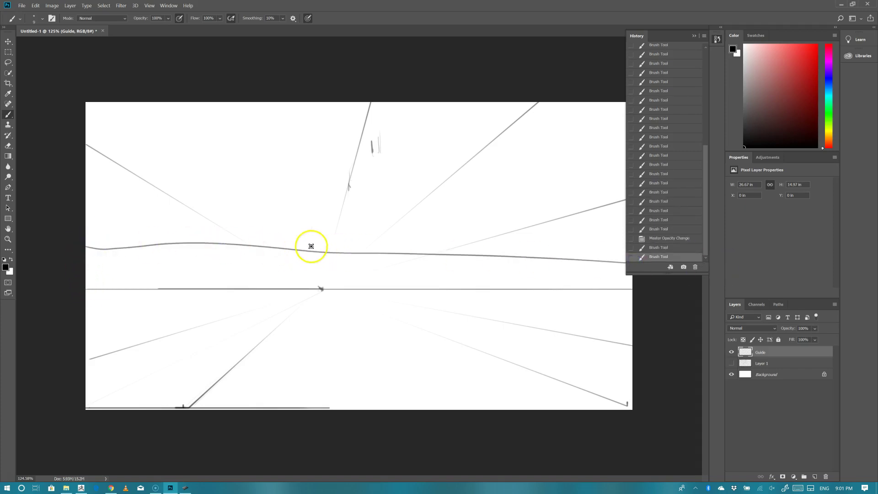
left_click_drag(138, 128, 278, 225)
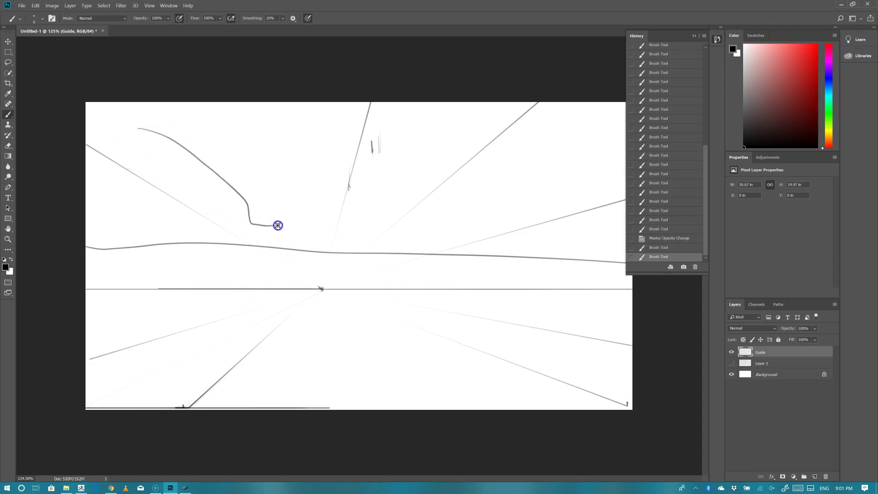
left_click_drag(339, 201, 543, 116)
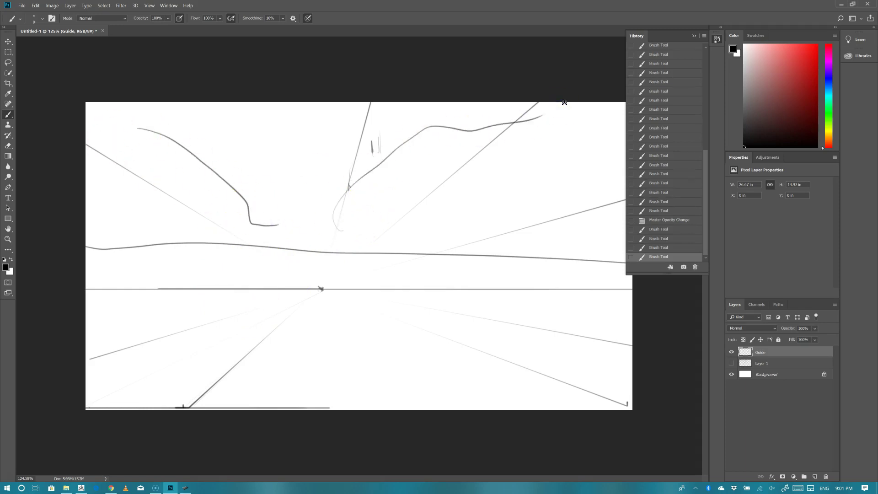
left_click(650, 223)
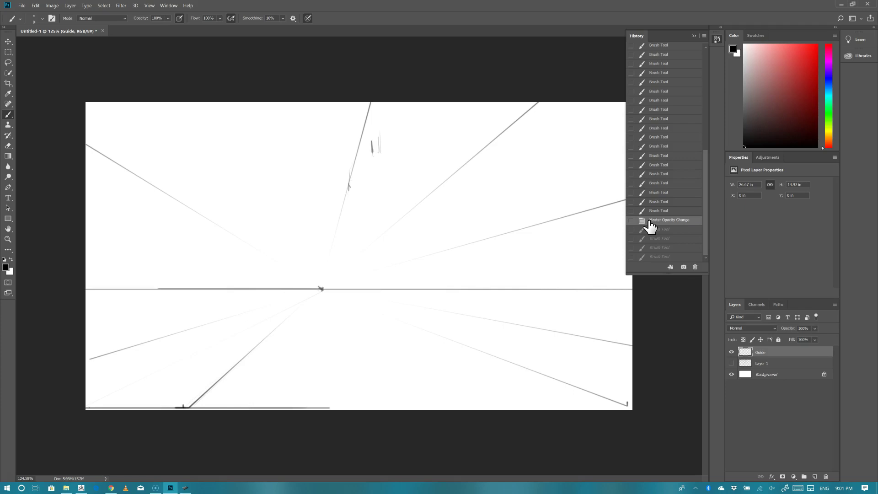
- Show Layer 1 again and set the Guide layer's opacity to 34%
left_click(732, 363)
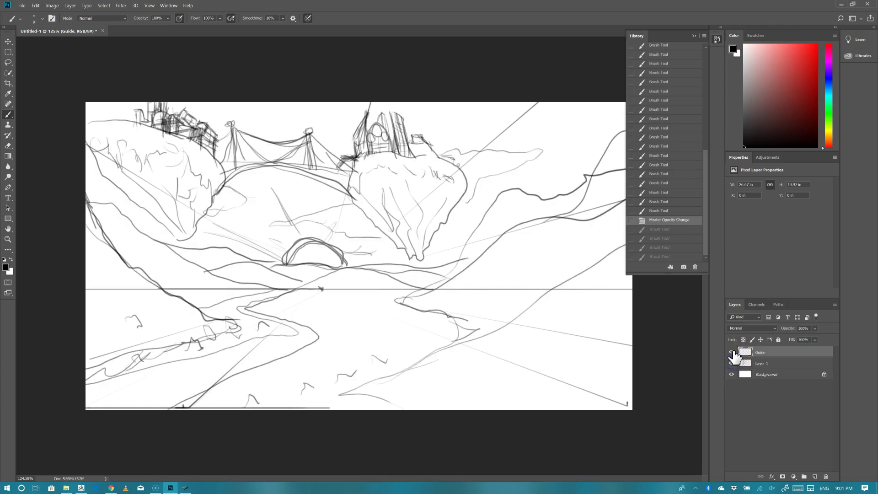
left_click(815, 328)
left_click_drag(807, 339, 808, 338)
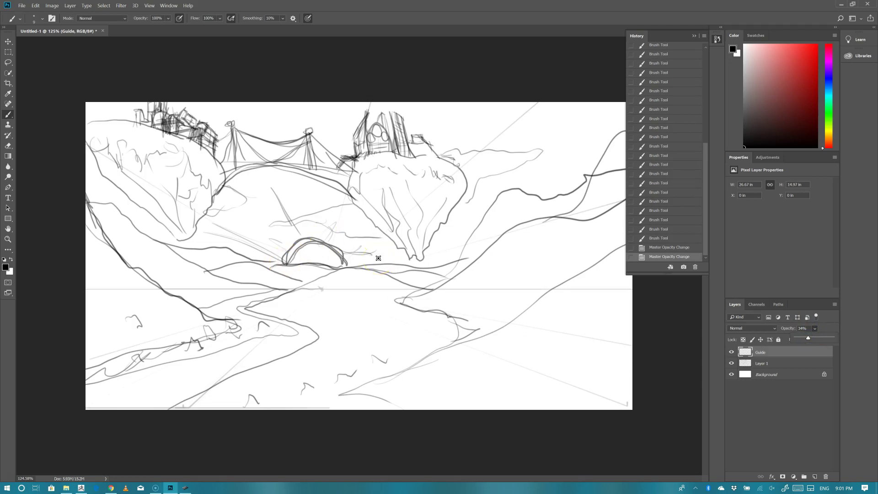
left_click_drag(343, 259, 288, 266)
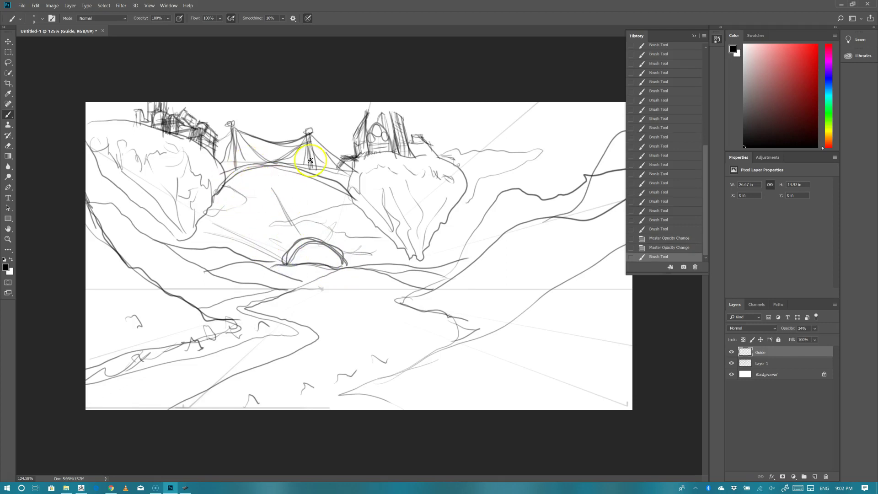